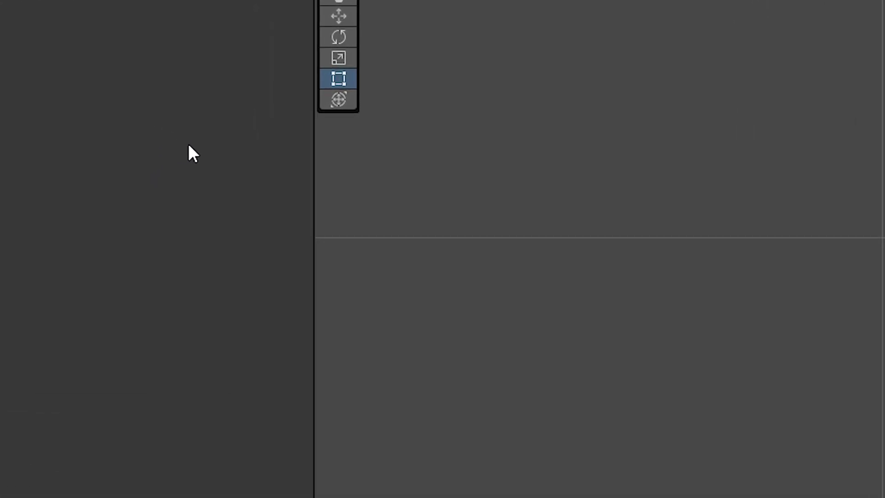
# Add a Text - TextMeshPro UI object to the 2D scene.
pyautogui.rightClick(109, 140)
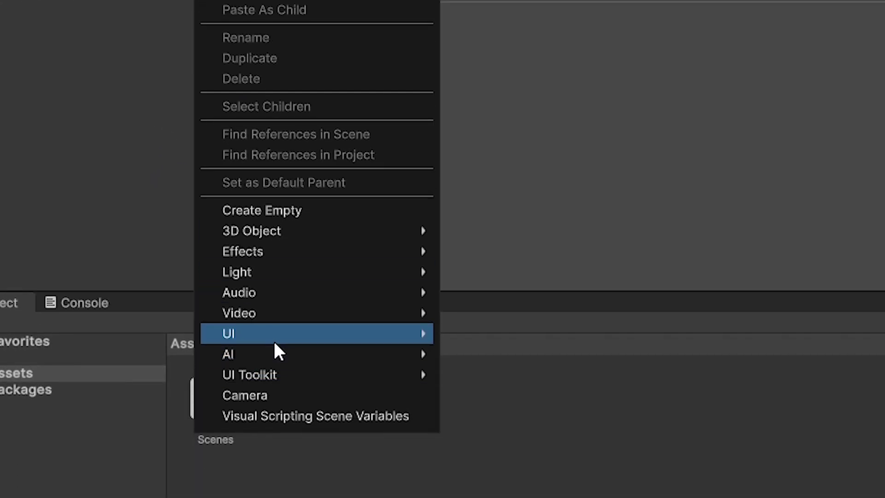
pyautogui.moveTo(325, 405)
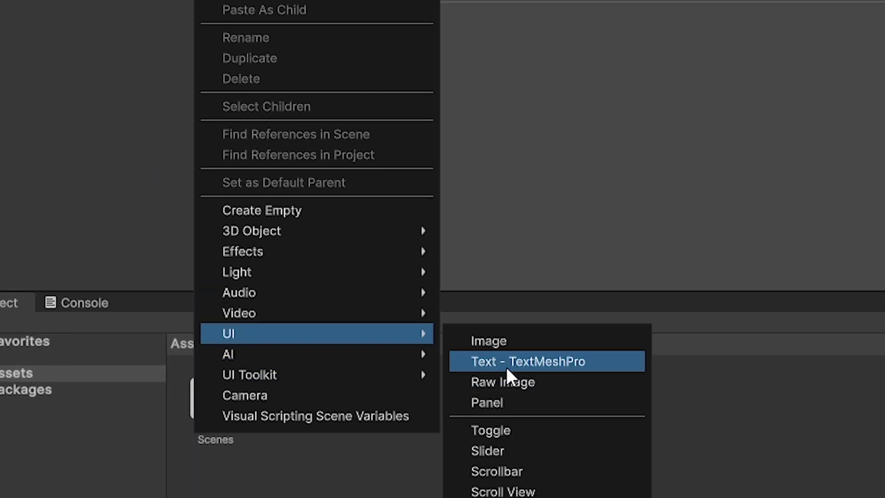
pyautogui.click(507, 364)
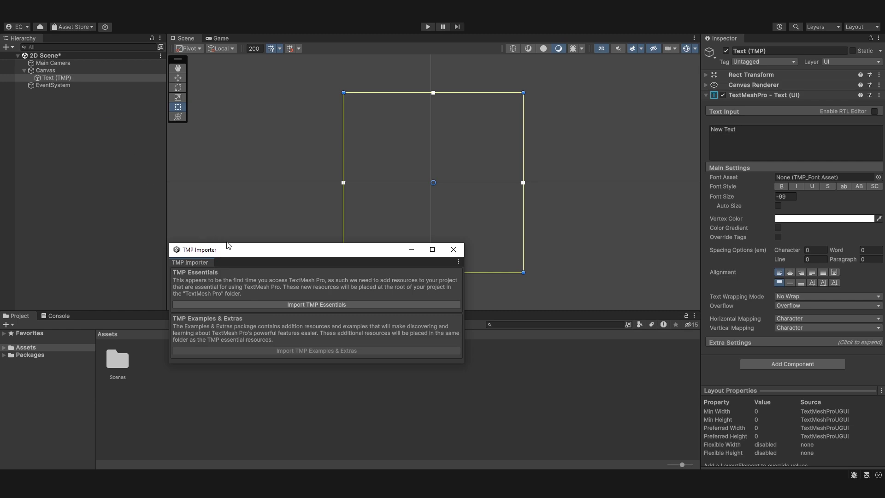
# Import TMP Essentials and TMP Examples & Extras into the project, and close the importer.
pyautogui.moveTo(193, 255); pyautogui.dragTo(287, 183)
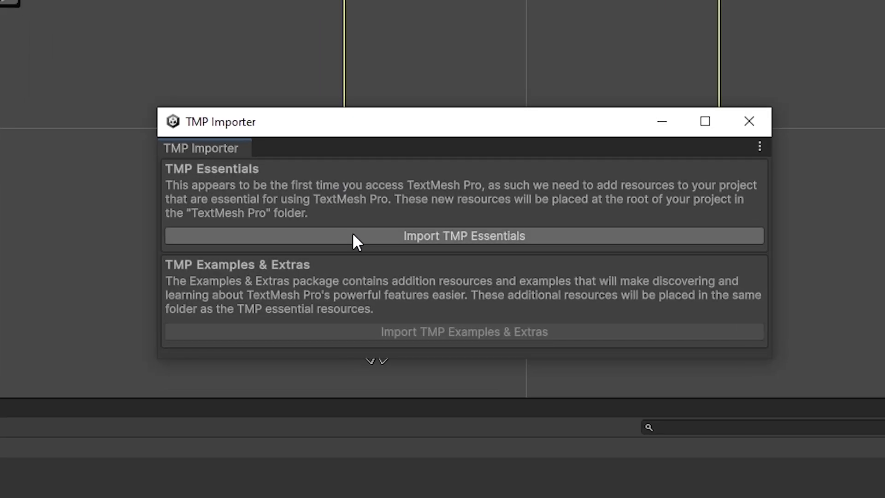
pyautogui.click(353, 235)
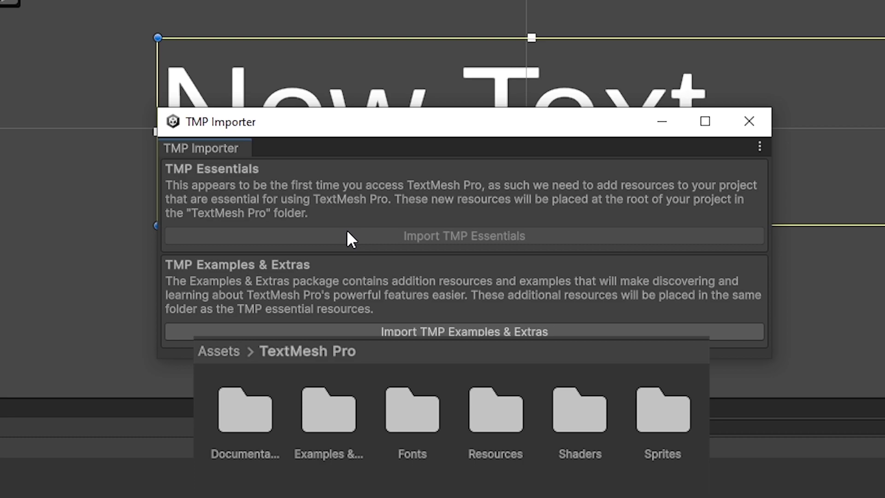
pyautogui.click(389, 336)
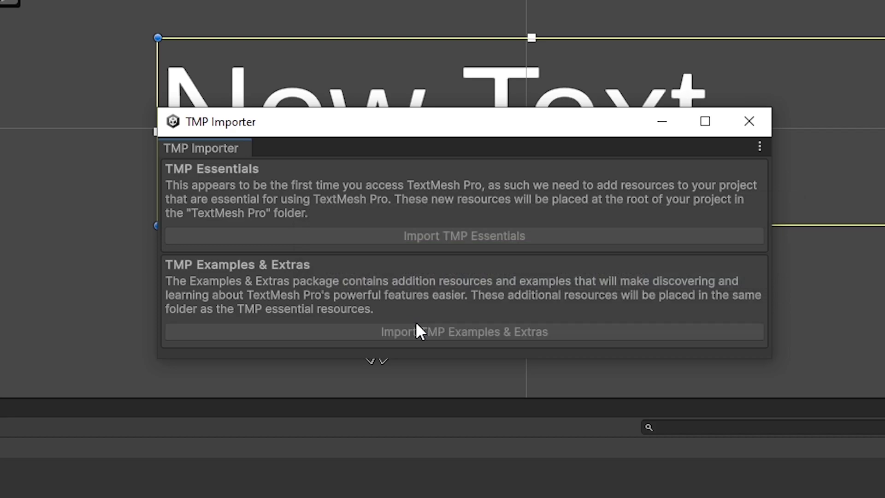
pyautogui.click(739, 131)
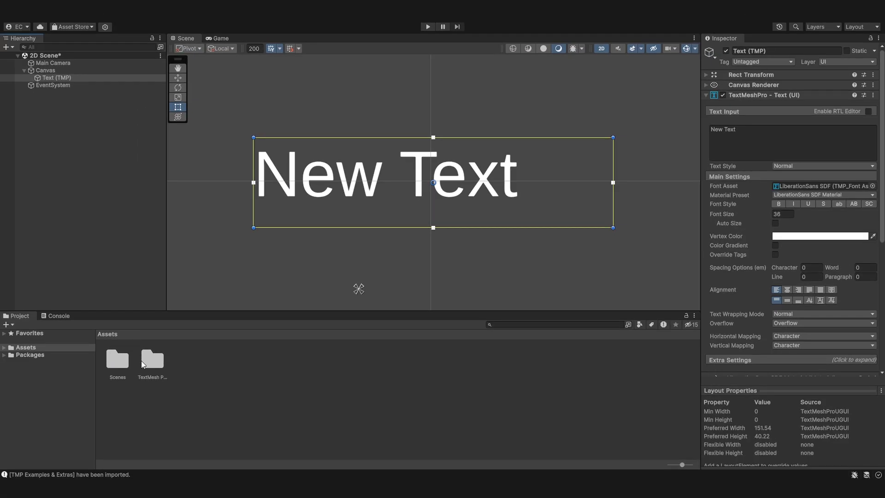
# Look through the imported TextMesh Pro folder, return to Assets and collapse its folder tree.
pyautogui.doubleClick(141, 360)
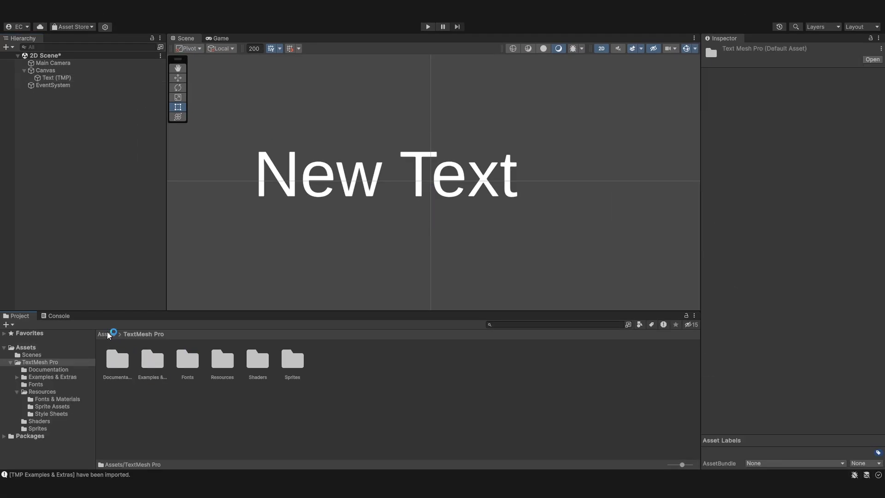
pyautogui.click(107, 333)
pyautogui.click(135, 342)
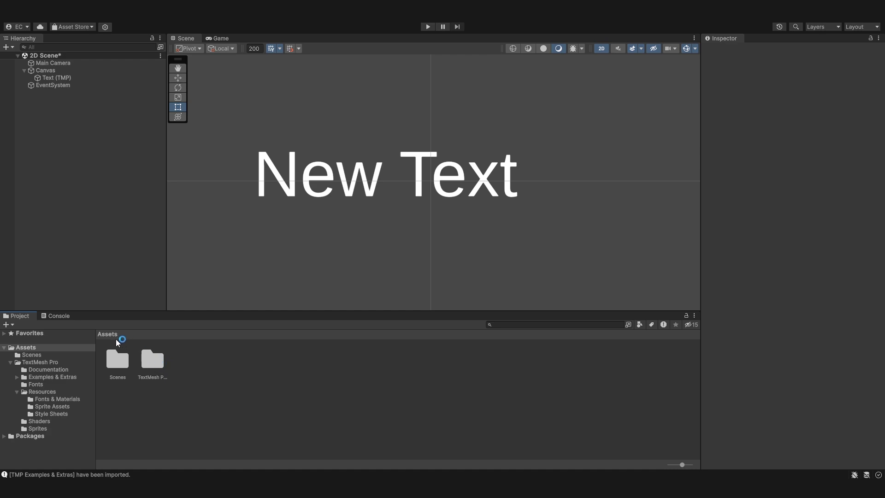
pyautogui.click(17, 391)
pyautogui.click(11, 362)
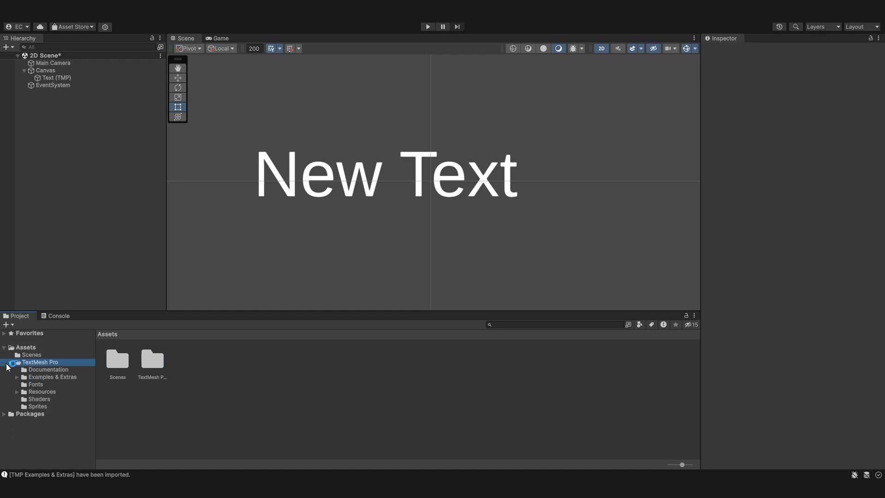
# Resize the New Text object's rectangle to a width of 500 and a height of 250.
pyautogui.click(384, 173)
pyautogui.scroll(-5, 382, 174)
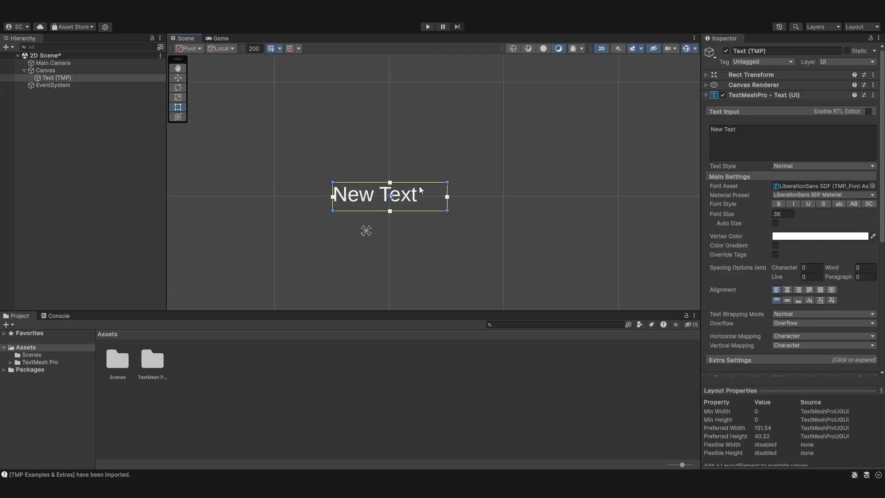
pyautogui.click(706, 74)
pyautogui.scroll(-5, 562, 133)
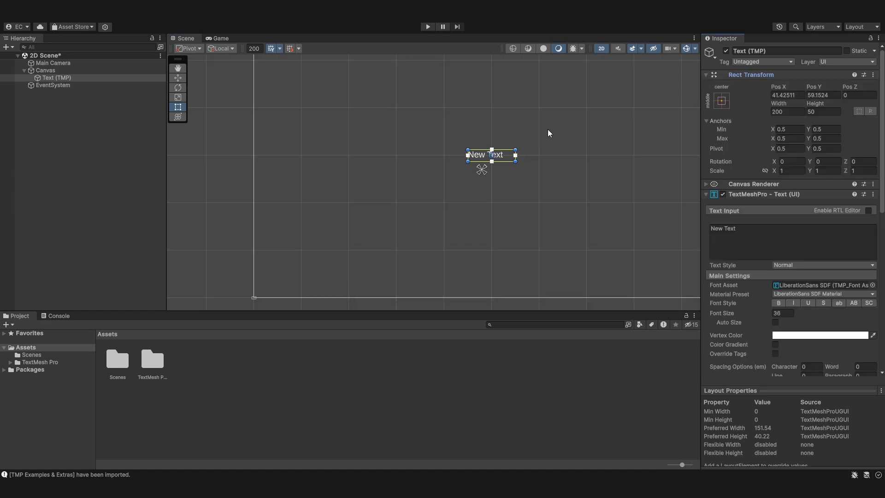
pyautogui.click(777, 111)
pyautogui.write('500')
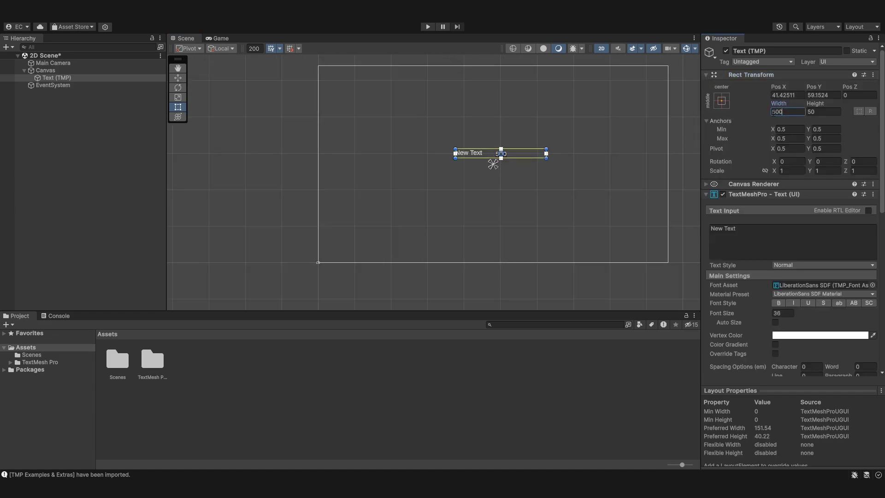
pyautogui.press('Tab')
pyautogui.write('250')
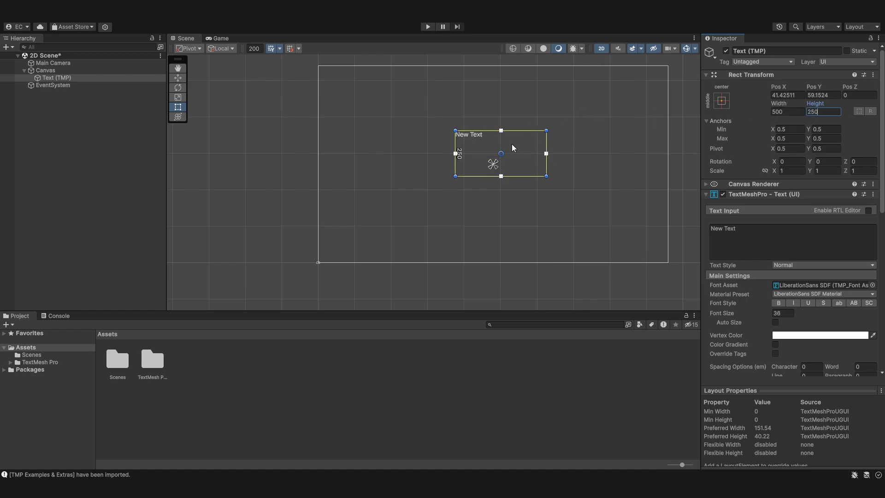
# Centre the text box on the canvas at X 0, Y 0 and collapse its Rect Transform settings.
pyautogui.moveTo(513, 148); pyautogui.dragTo(527, 161)
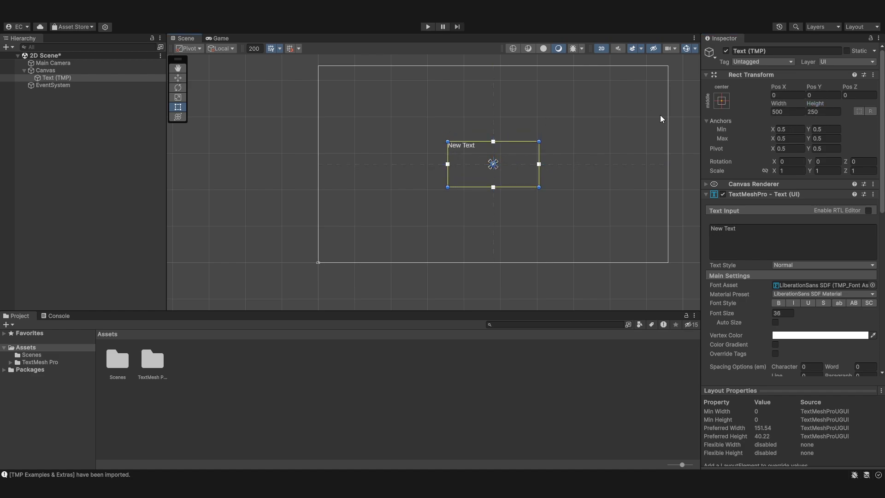
pyautogui.click(724, 102)
pyautogui.keyDown('alt'); pyautogui.doubleClick(771, 196); pyautogui.keyUp('alt')
pyautogui.click(726, 75)
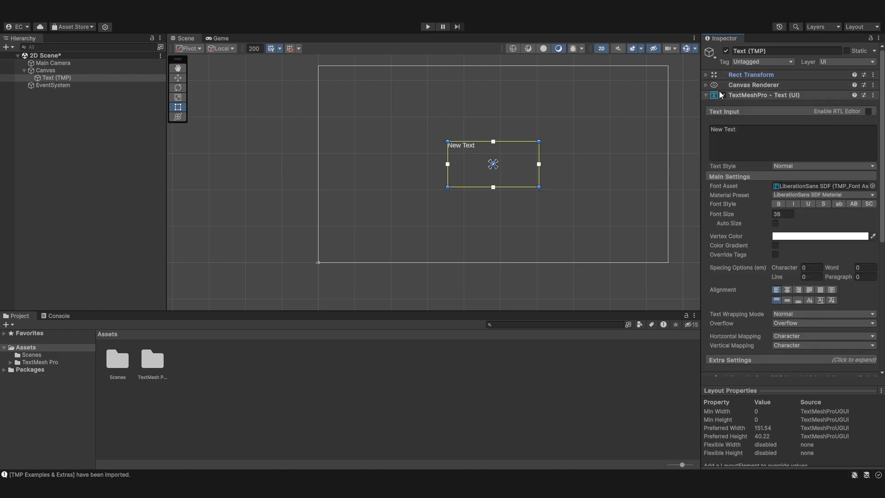
# Replace the text object's placeholder content with "Hello World!".
pyautogui.scroll(-8, 737, 230)
pyautogui.scroll(5, 709, 324)
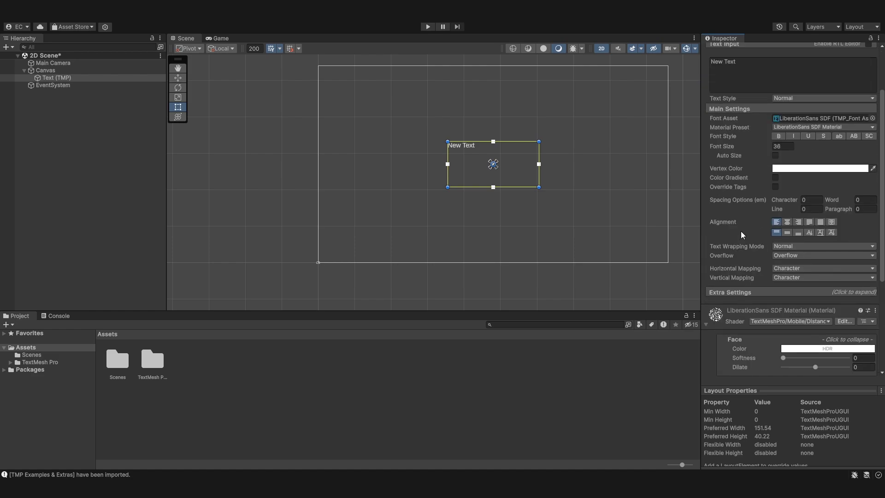
pyautogui.scroll(3, 709, 325)
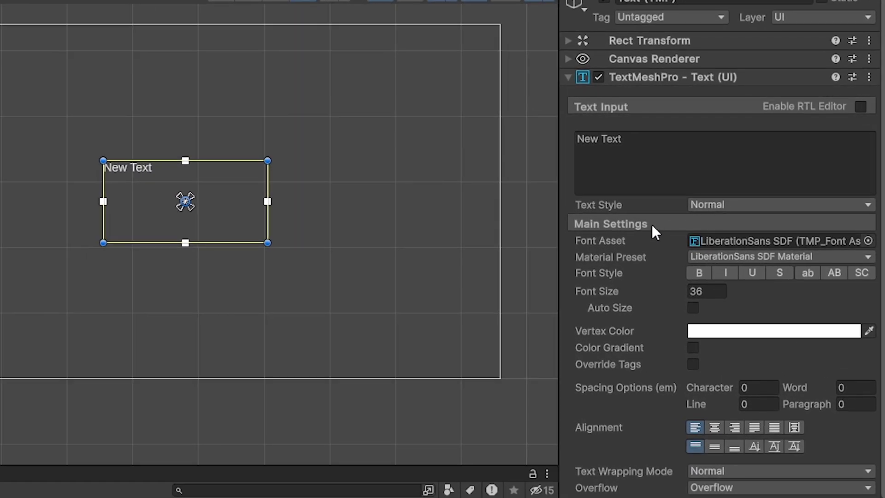
pyautogui.click(687, 171)
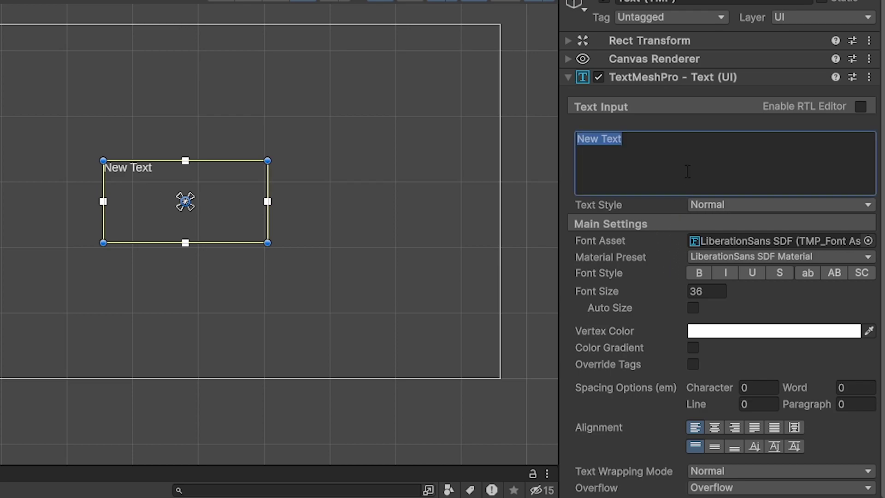
pyautogui.write('Hello World!')
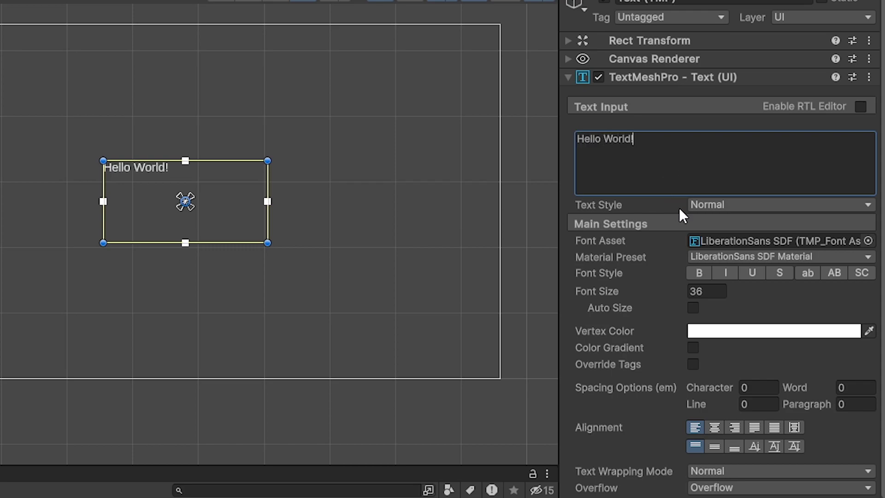
# Apply the H1 text style to the "Hello World!" text.
pyautogui.click(715, 207)
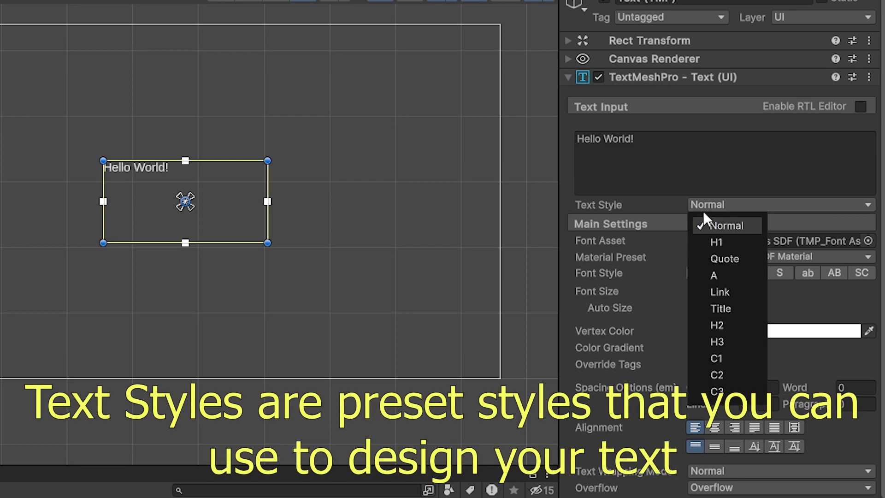
pyautogui.scroll(5, 429, 169)
pyautogui.moveTo(397, 170); pyautogui.dragTo(418, 175, button='middle')
pyautogui.scroll(3, 419, 175)
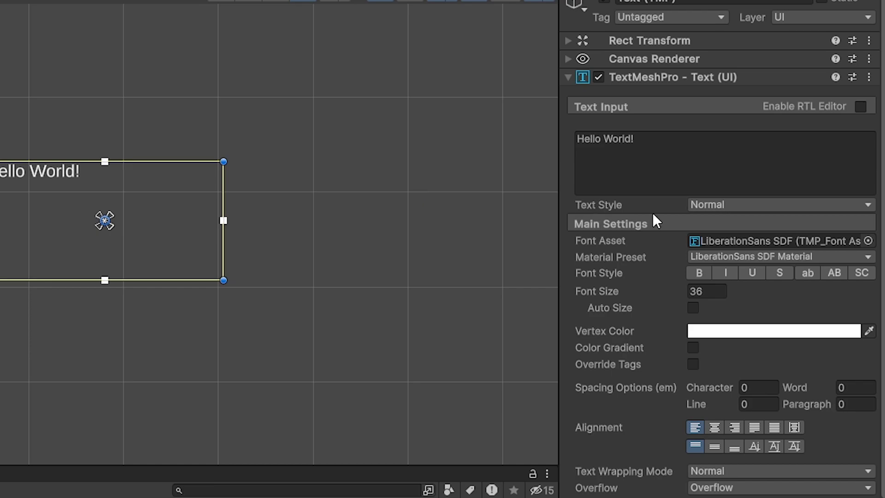
pyautogui.click(726, 207)
pyautogui.click(723, 246)
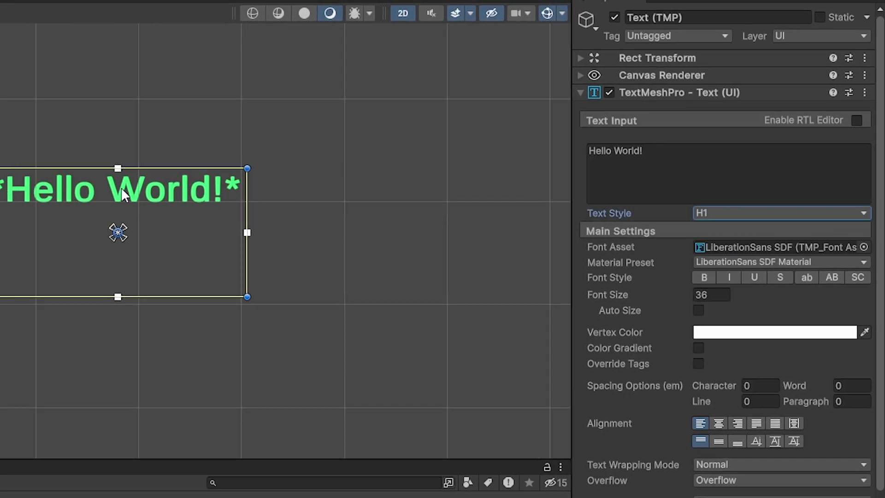
# Try the Quote, A, Link and Title text styles one after another on the "Hello World!" text.
pyautogui.click(712, 215)
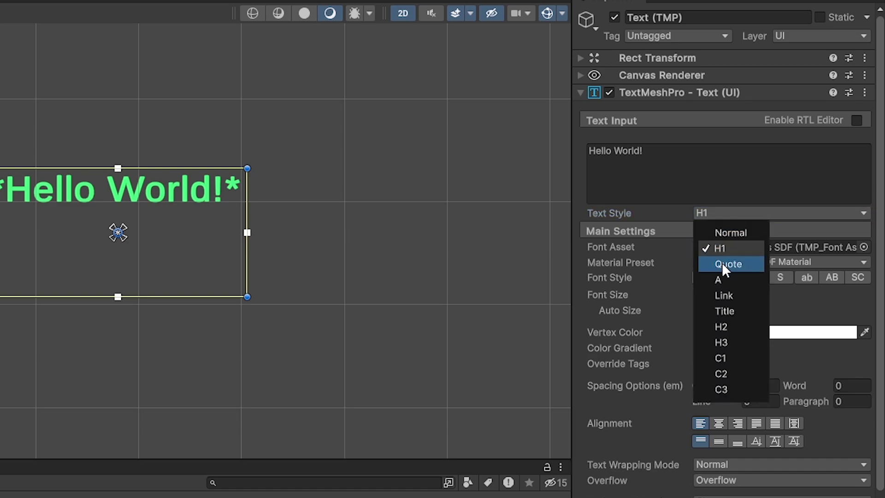
pyautogui.click(722, 264)
pyautogui.click(702, 213)
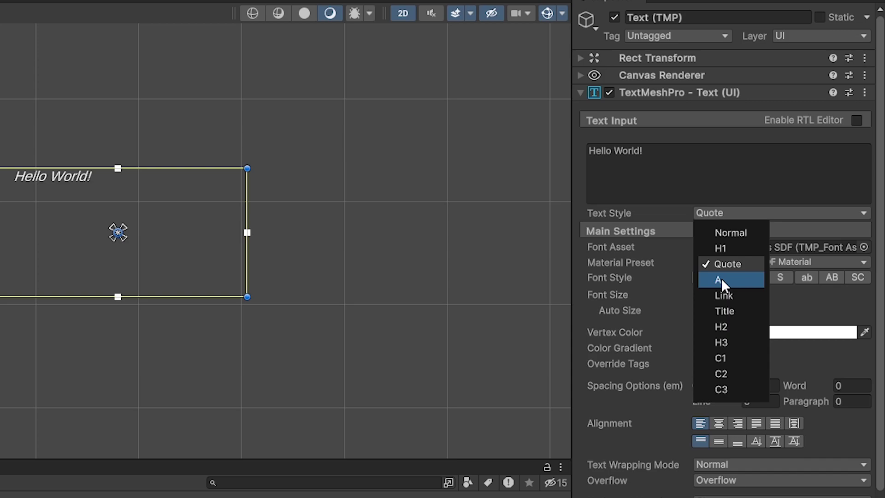
pyautogui.click(721, 278)
pyautogui.click(709, 214)
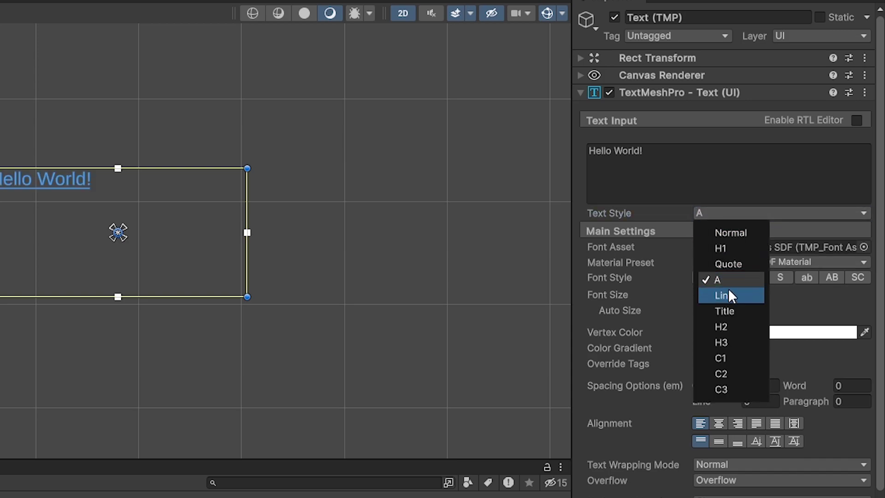
pyautogui.click(727, 295)
pyautogui.click(738, 213)
pyautogui.click(727, 311)
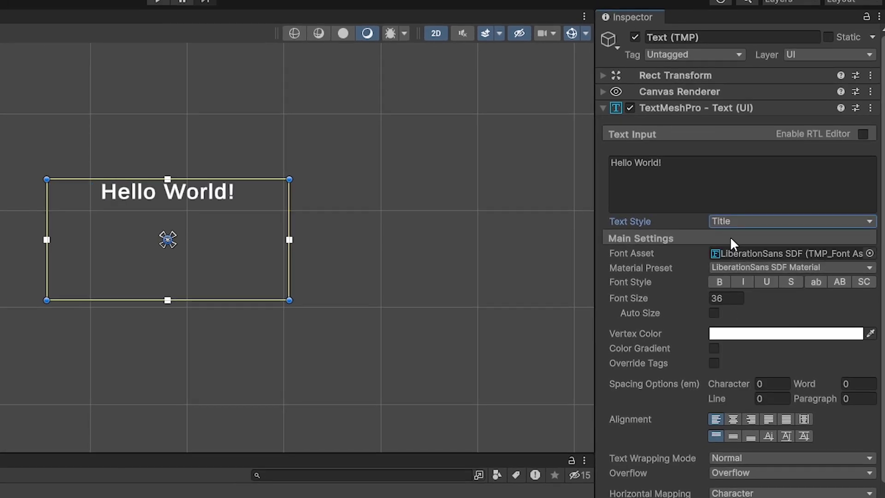
# Try the H2, H3, C1, C2 and C3 text styles and return the text to the Normal style.
pyautogui.click(730, 222)
pyautogui.click(733, 327)
pyautogui.click(729, 215)
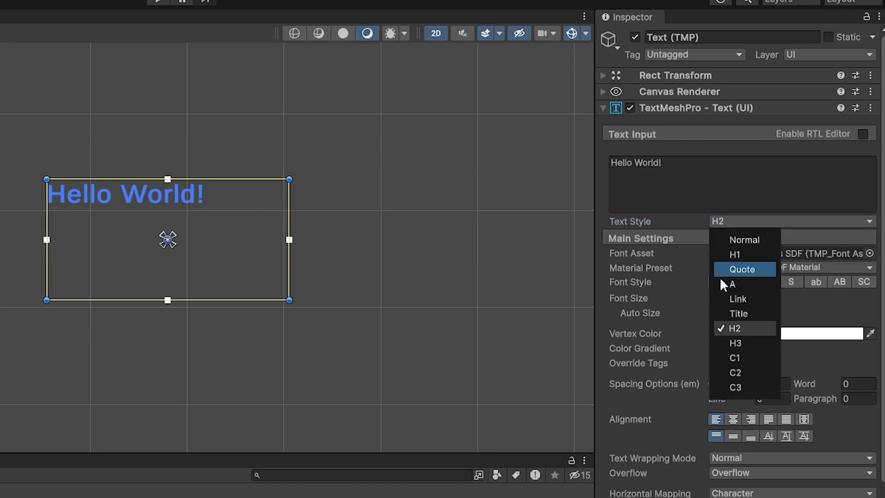
pyautogui.click(730, 342)
pyautogui.click(715, 220)
pyautogui.click(734, 358)
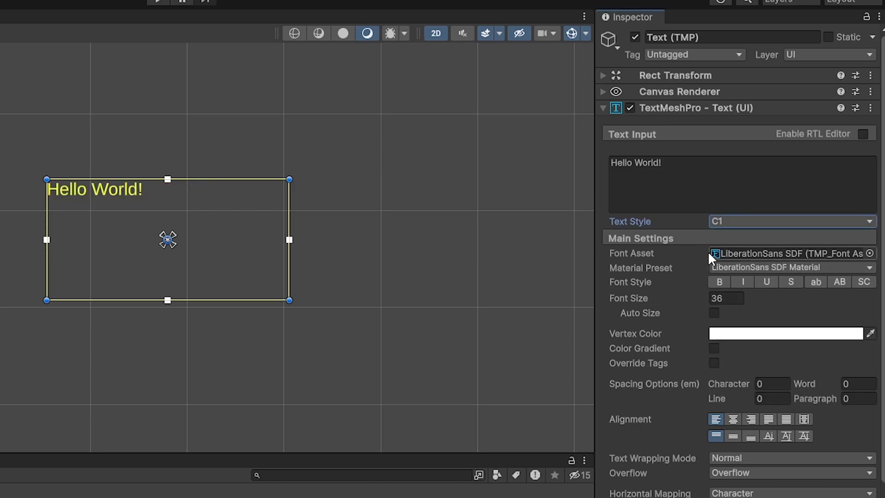
pyautogui.click(713, 221)
pyautogui.click(745, 372)
pyautogui.click(734, 222)
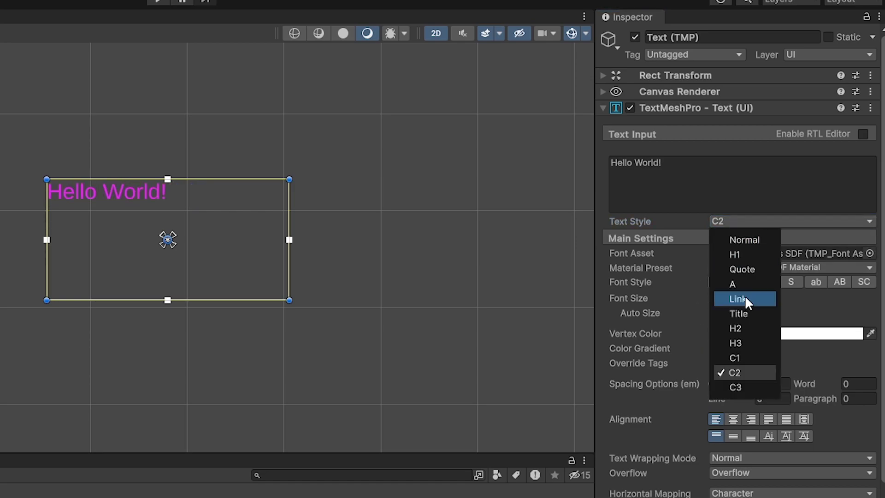
pyautogui.click(747, 386)
pyautogui.click(715, 220)
pyautogui.click(729, 237)
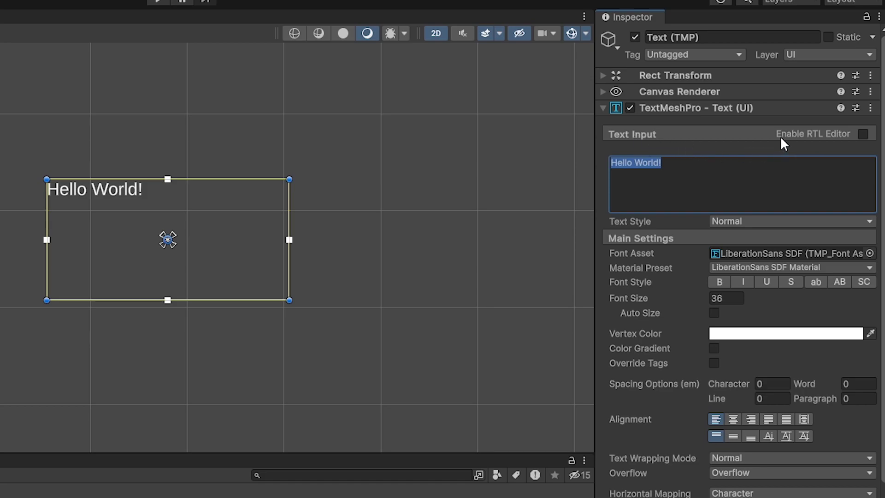
# Enable the RTL Editor and append "add more text" after "Hello World!" in the regular text input.
pyautogui.click(863, 134)
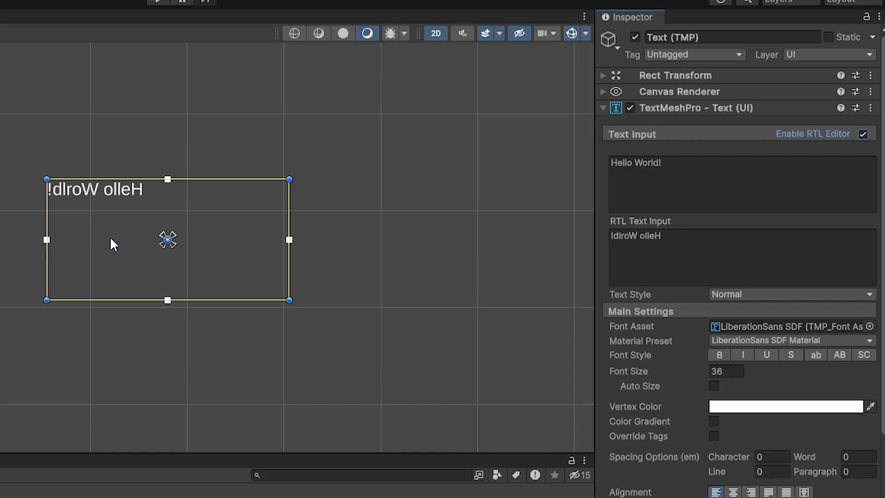
pyautogui.click(662, 178)
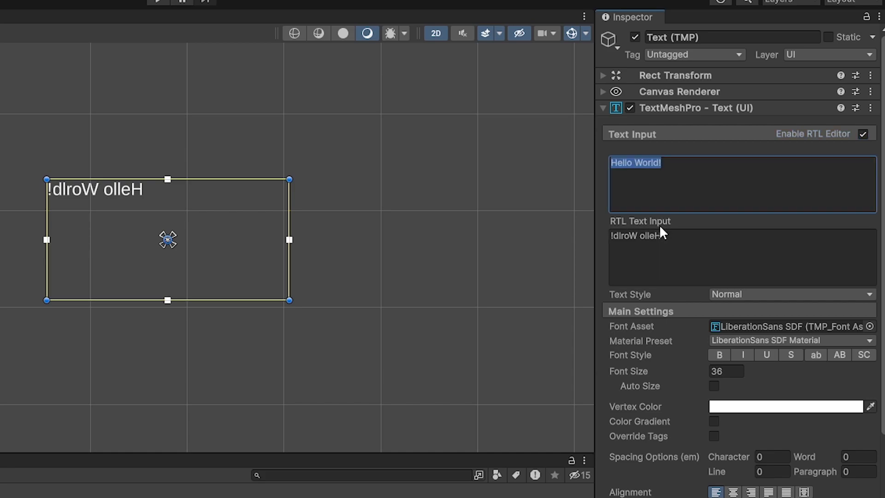
pyautogui.click(677, 187)
pyautogui.write('add more text')
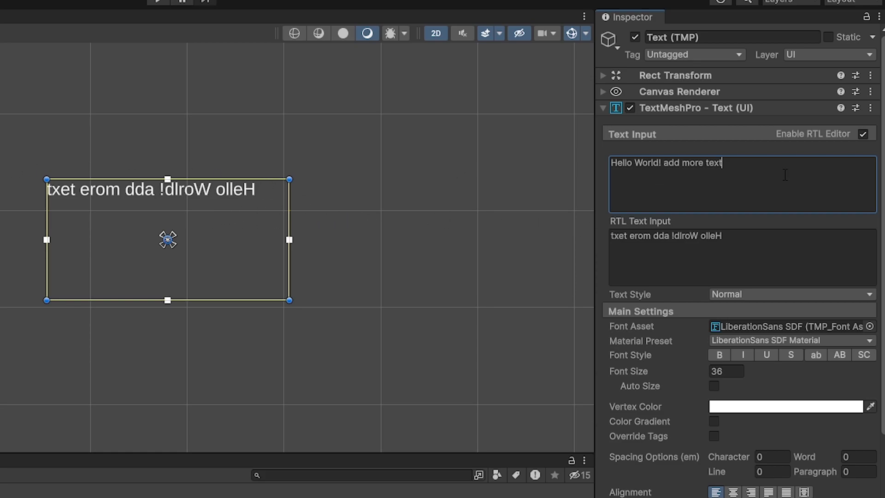
# Delete the text object's entire content, clearing what remains through the RTL Text Input.
pyautogui.press('BackSpace')
pyautogui.press('BackSpace')
pyautogui.press('BackSpace')
pyautogui.click(673, 247)
pyautogui.hotkey('ctrl', 'a')
pyautogui.press('BackSpace')
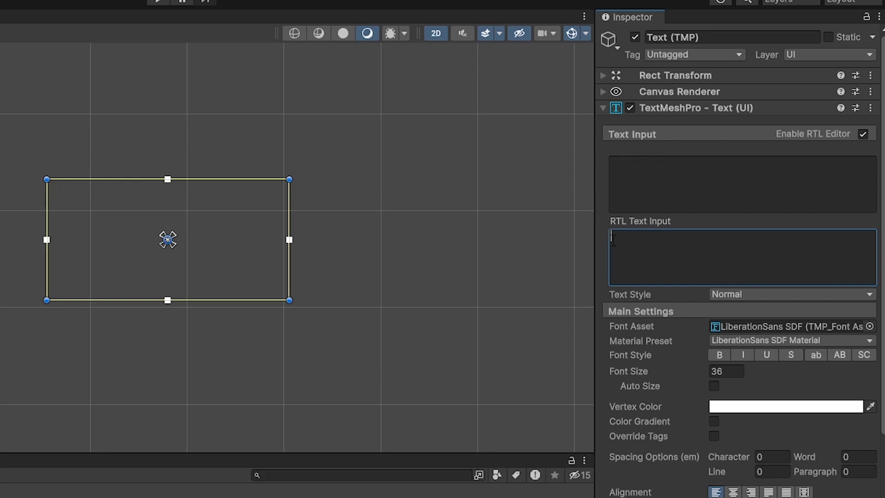
# Enter "hello there!" in the RTL Text Input.
pyautogui.write('hello thetre')
pyautogui.press('BackSpace')
pyautogui.press('BackSpace')
pyautogui.write('re!')
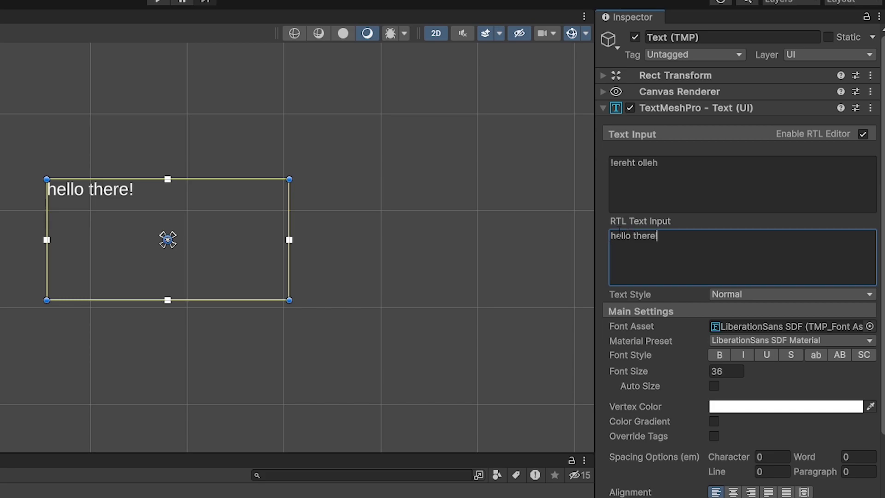
pyautogui.scroll(2, 447, 212)
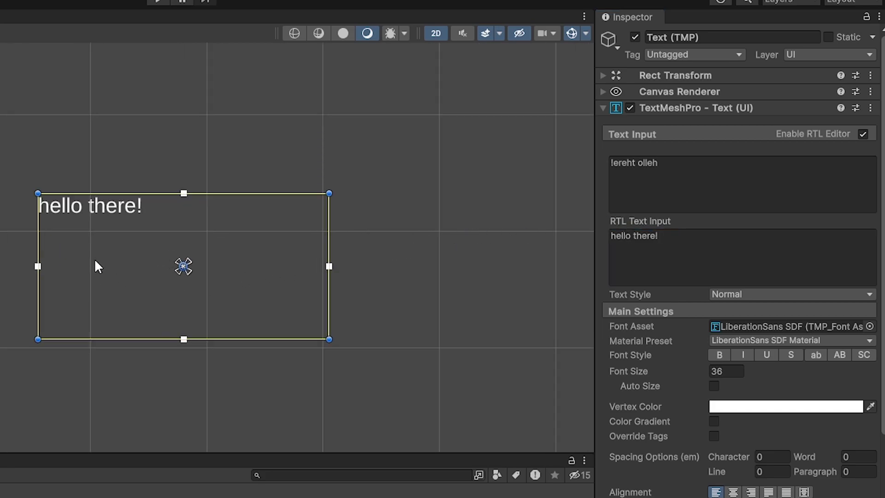
# Compare the contents of the regular text input with the RTL Text Input.
pyautogui.click(663, 182)
pyautogui.click(663, 178)
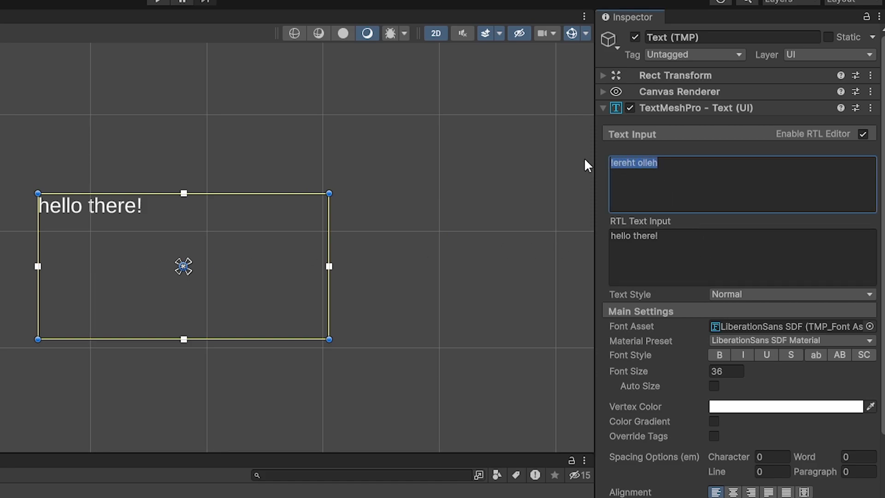
pyautogui.click(683, 233)
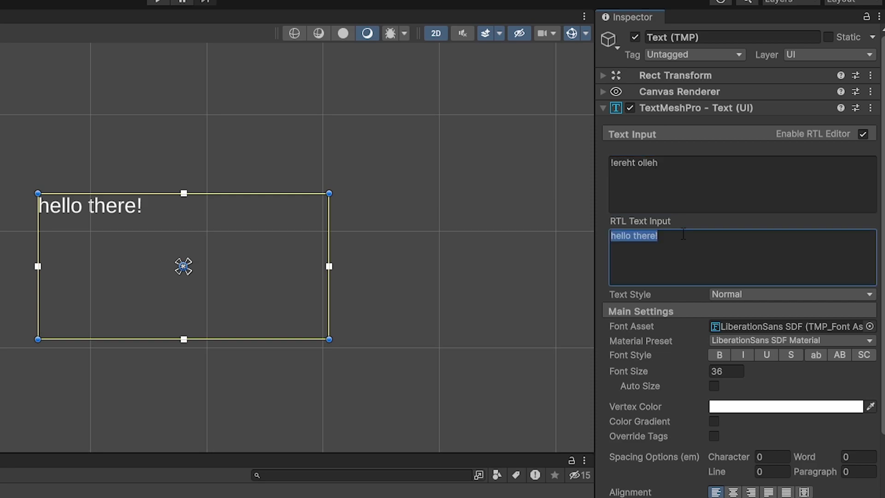
pyautogui.click(662, 196)
pyautogui.click(680, 234)
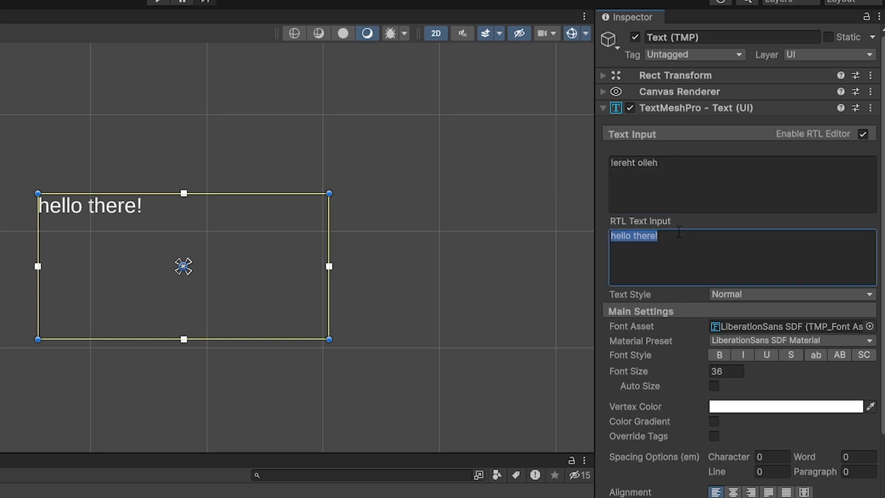
# Replace the regular text input's content with "Hello World!" and disable the RTL Editor.
pyautogui.click(655, 205)
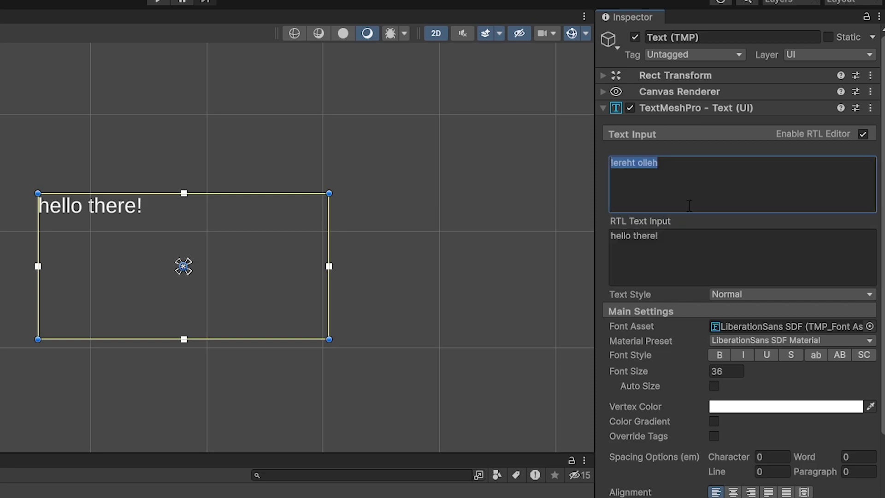
pyautogui.write('hello')
pyautogui.hotkey('ctrl', 'a')
pyautogui.write('Hello World!')
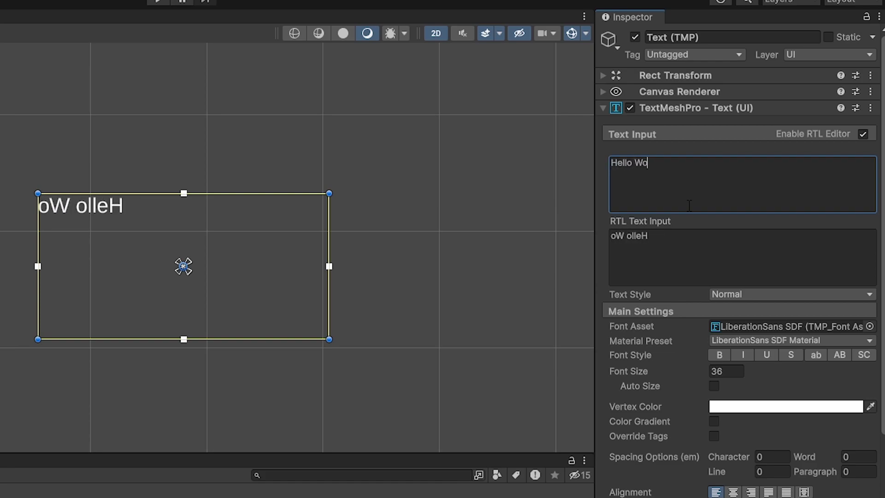
pyautogui.click(862, 134)
# Look through the font assets available for the text's Font Asset setting without choosing one.
pyautogui.scroll(-1, 652, 118)
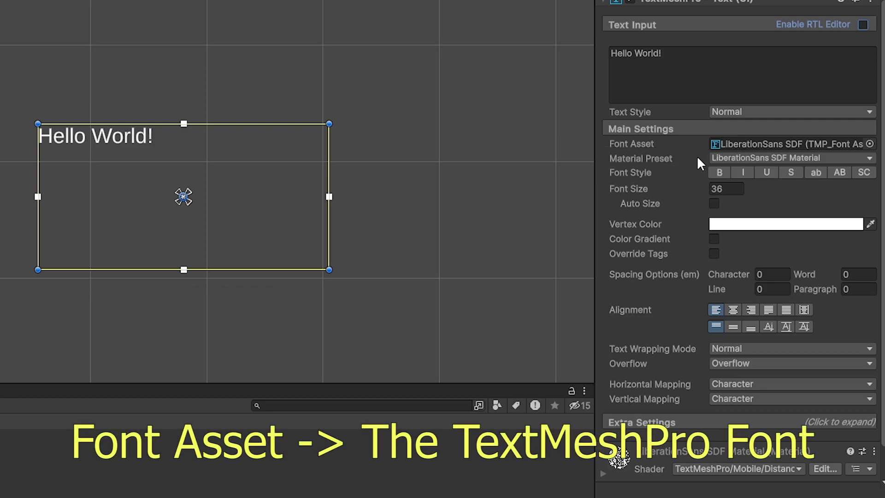
pyautogui.click(869, 143)
pyautogui.scroll(1, 824, 208)
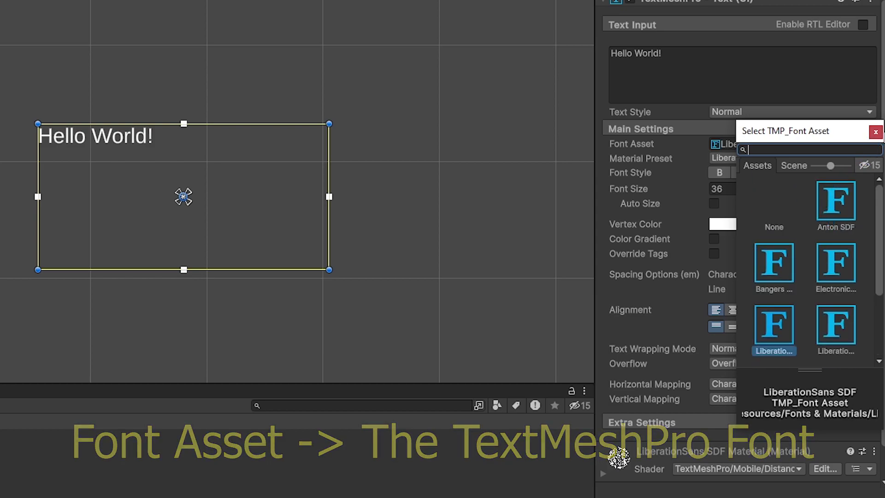
pyautogui.click(876, 132)
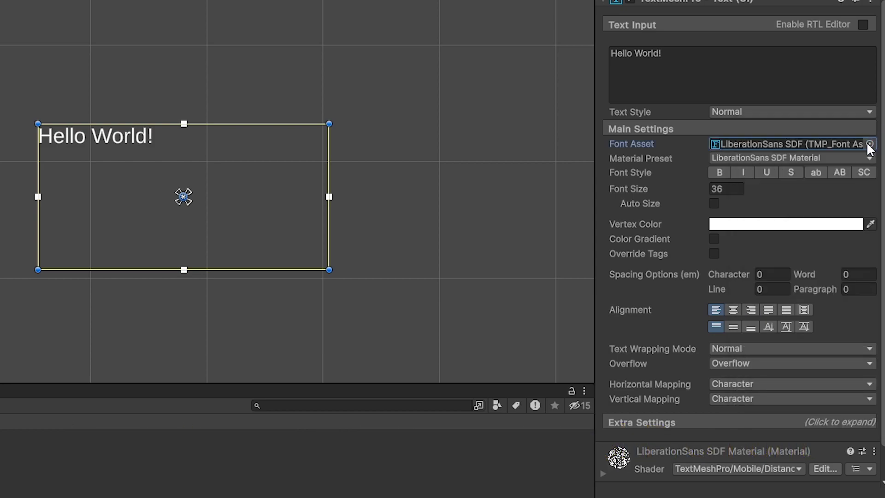
# Try the Anton SDF font asset on the text, followed by Electronic Highway Sign SDF.
pyautogui.click(869, 143)
pyautogui.doubleClick(773, 203)
pyautogui.click(869, 143)
pyautogui.doubleClick(835, 205)
pyautogui.click(869, 143)
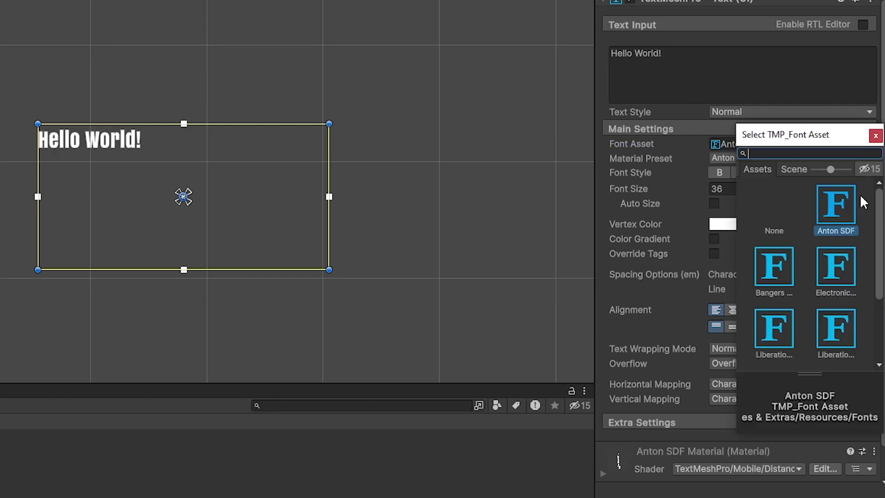
pyautogui.doubleClick(835, 268)
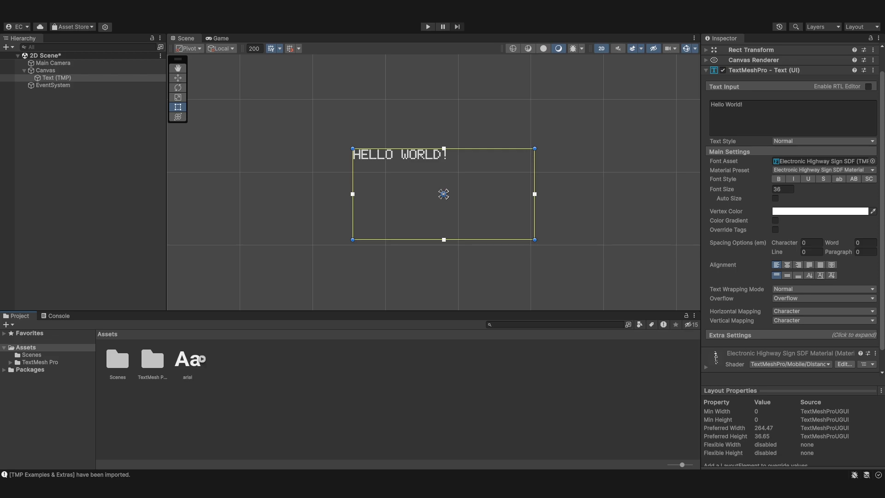
# Examine the import settings of the arial font file in the Assets folder.
pyautogui.click(192, 361)
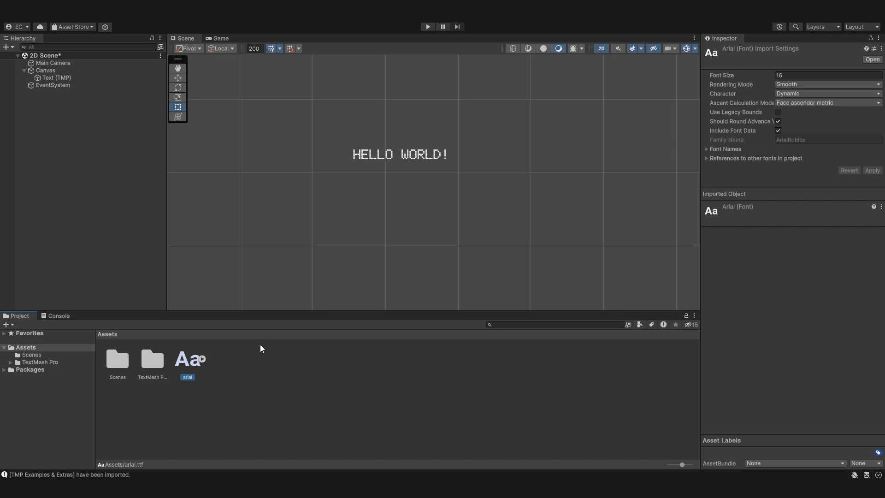
pyautogui.moveTo(53, 76); pyautogui.dragTo(867, 188)
pyautogui.rightClick(188, 360)
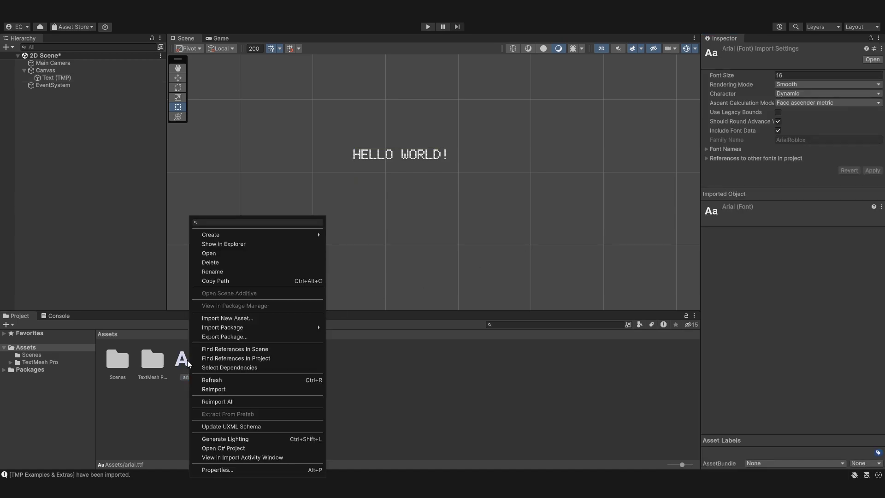
pyautogui.click(358, 388)
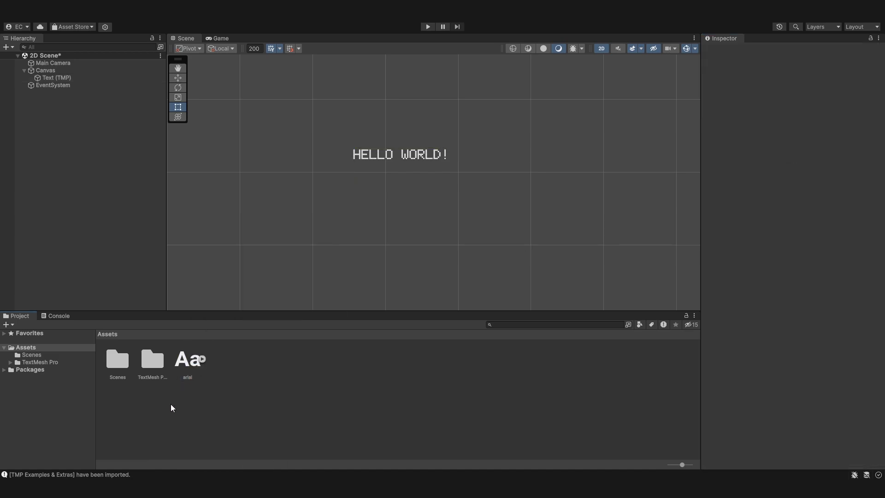
pyautogui.click(146, 89)
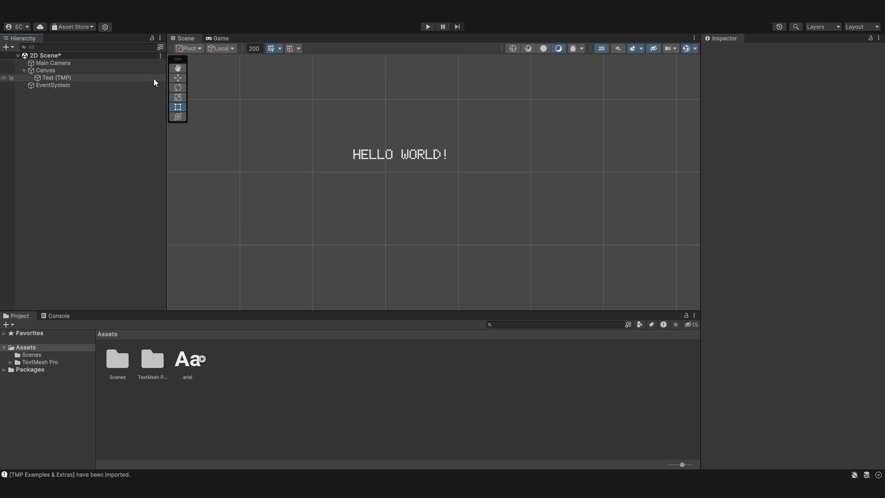
# Open the TextMeshPro Font Asset Creator and assign the arial font from the Assets folder as its Source Font.
pyautogui.click(169, 22)
pyautogui.moveTo(198, 142)
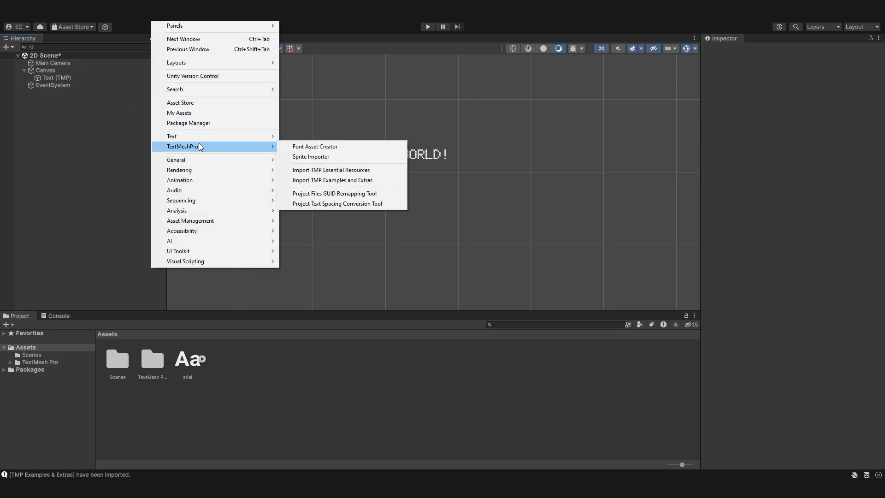
pyautogui.click(304, 147)
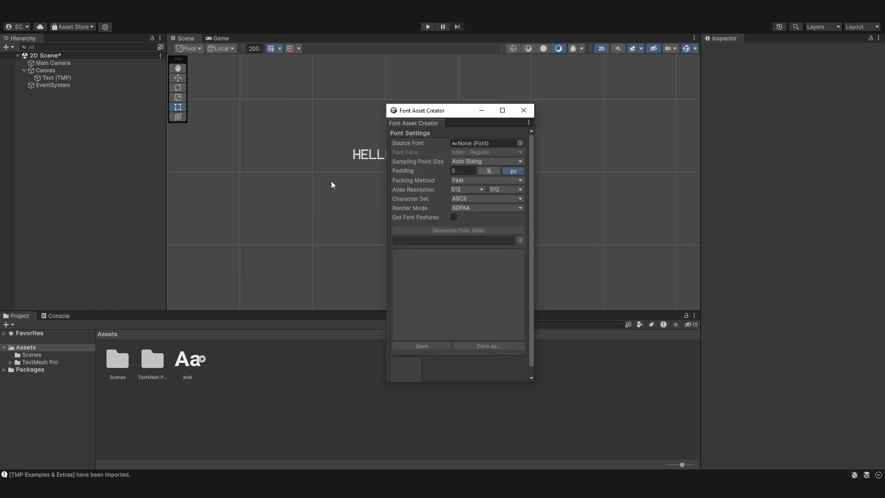
pyautogui.moveTo(422, 115)
pyautogui.mouseDown()
pyautogui.moveTo(348, 96)
pyautogui.moveTo(424, 113)
pyautogui.mouseUp()
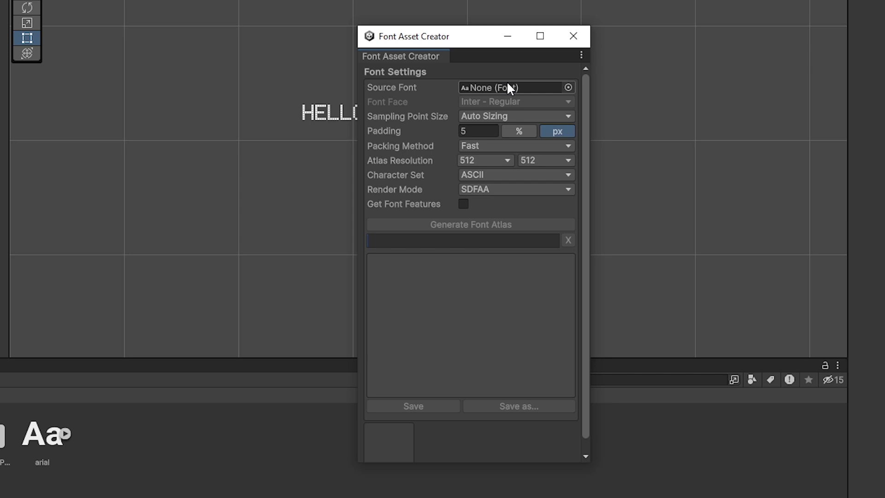
pyautogui.moveTo(36, 441); pyautogui.dragTo(506, 89)
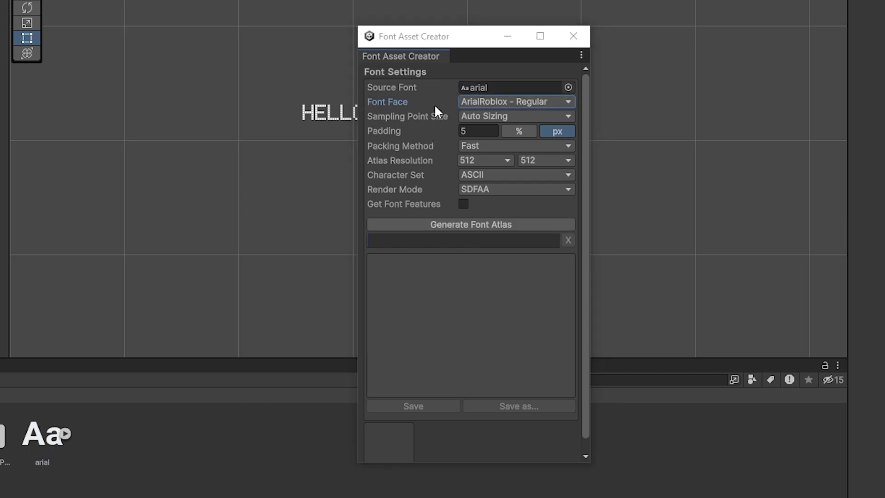
# Review the available Font Face and Sampling Point Size options for the arial font.
pyautogui.click(487, 100)
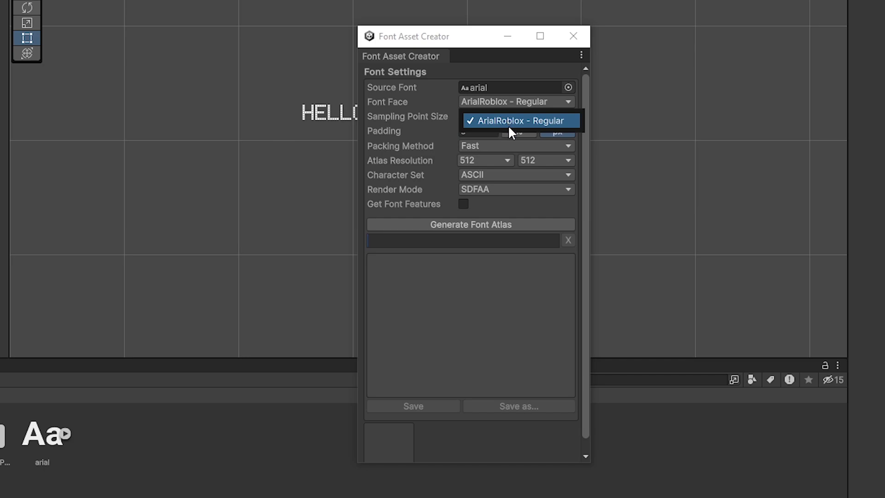
pyautogui.click(481, 121)
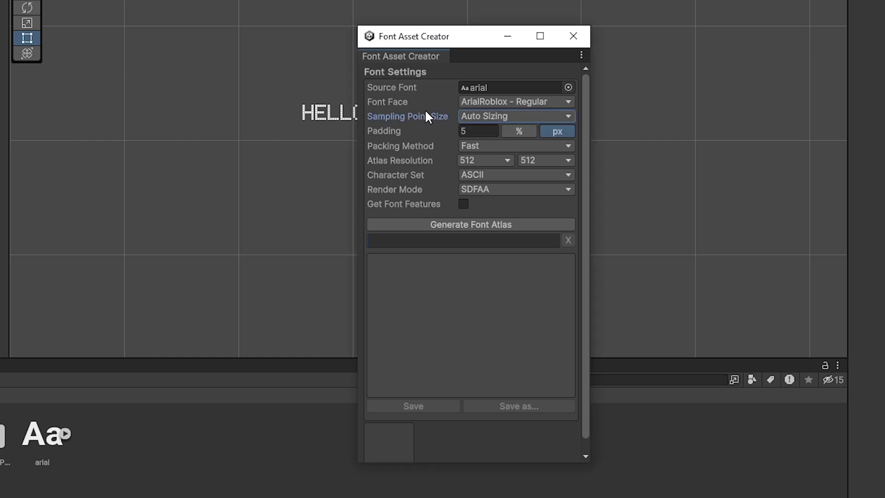
pyautogui.click(479, 99)
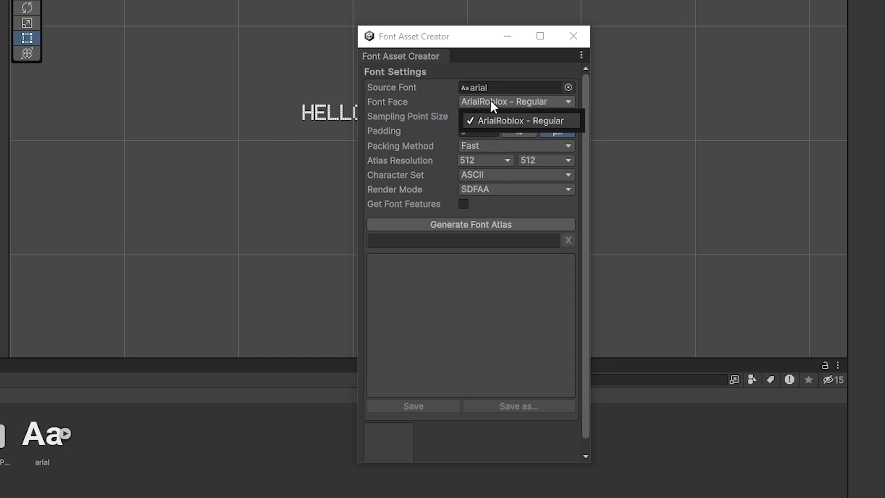
pyautogui.click(425, 117)
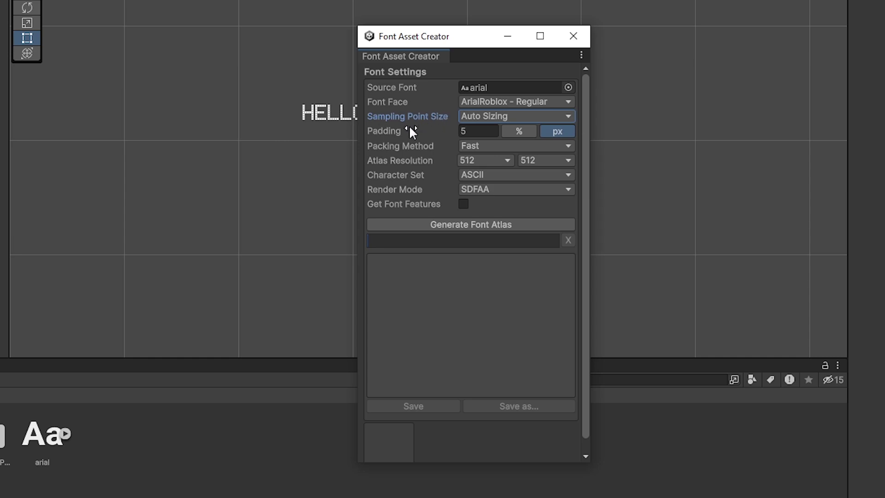
pyautogui.click(458, 115)
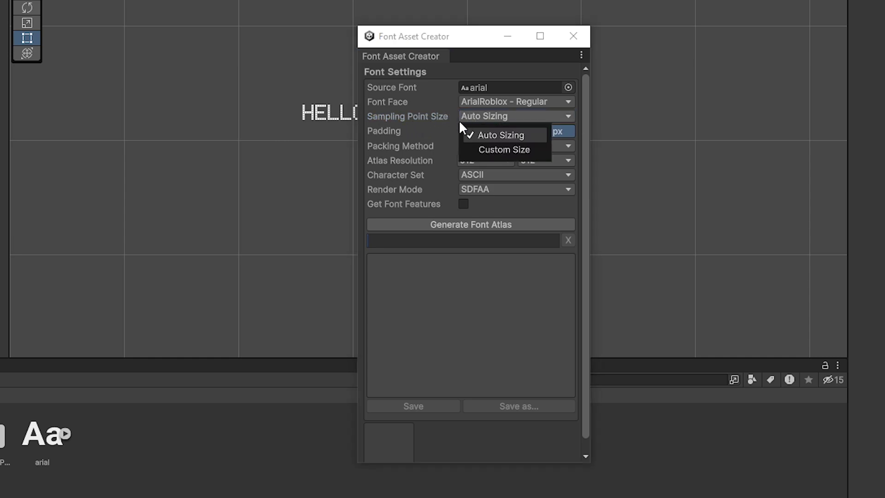
pyautogui.click(437, 115)
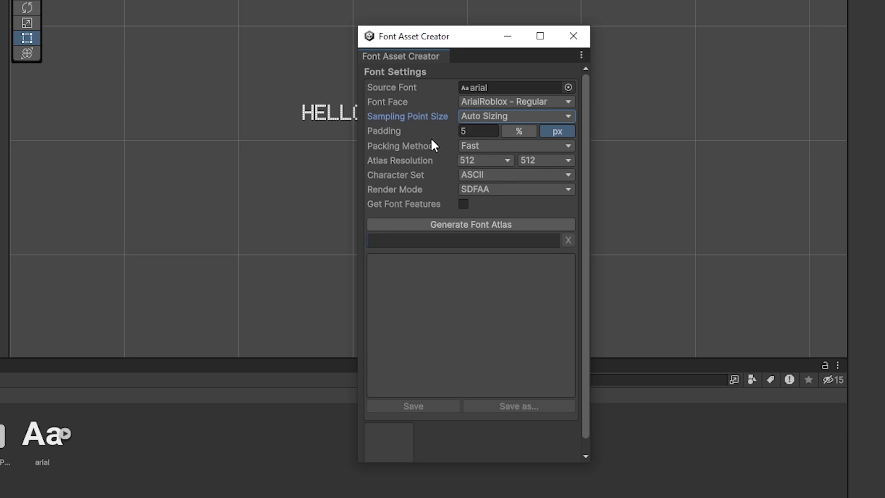
# Review the Character Set options in the font settings, leaving ASCII selected.
pyautogui.click(485, 174)
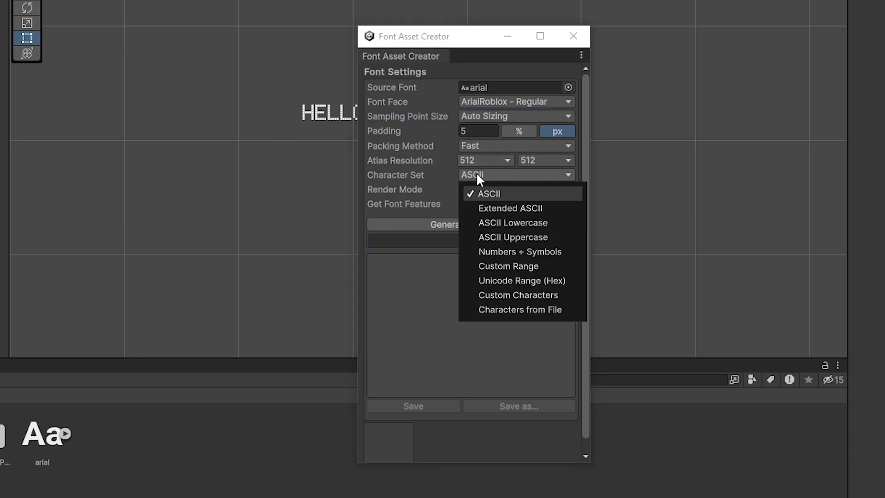
pyautogui.click(455, 175)
pyautogui.click(470, 177)
pyautogui.click(435, 179)
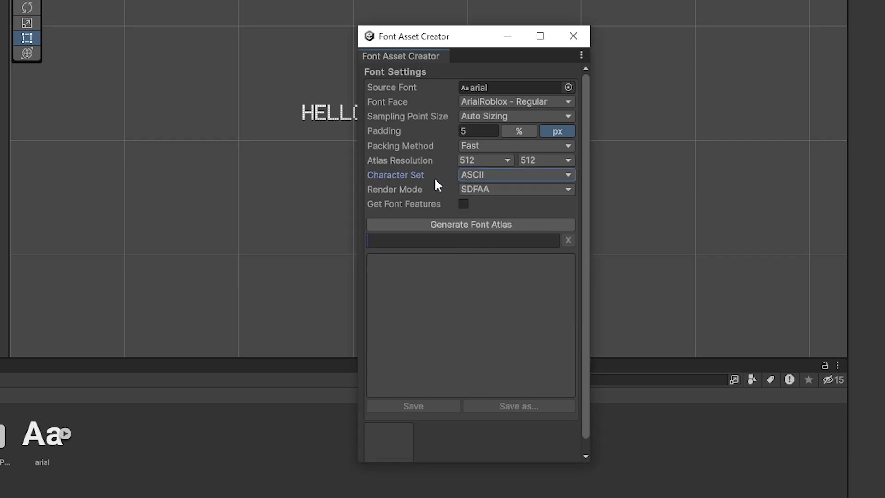
# Generate the font atlas for arial, save it as a font asset in the Assets folder and close the Font Asset Creator.
pyautogui.click(424, 227)
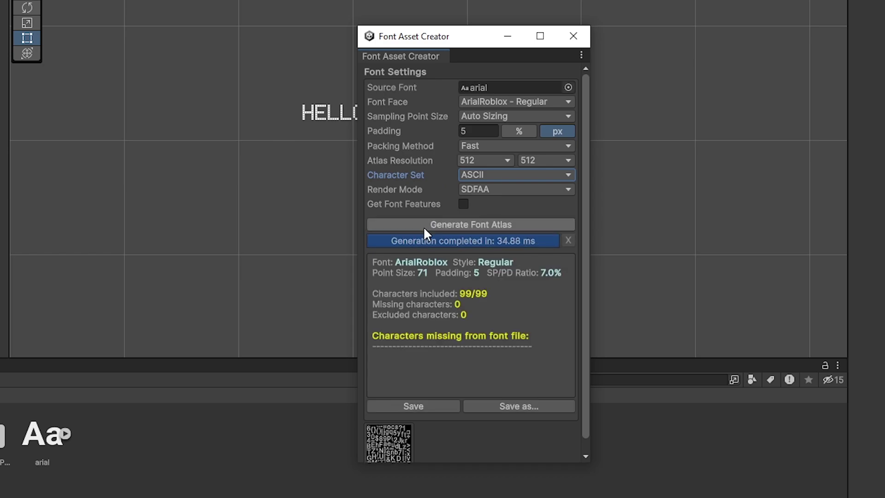
pyautogui.click(438, 404)
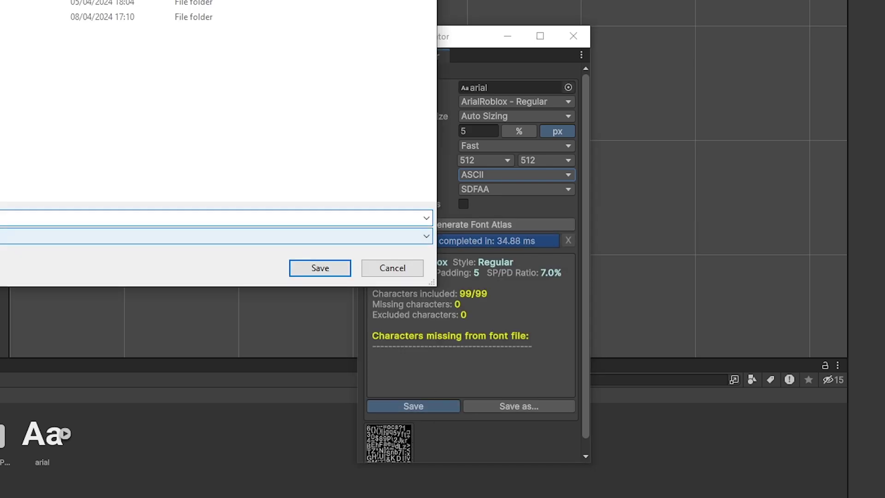
pyautogui.click(321, 269)
pyautogui.click(573, 36)
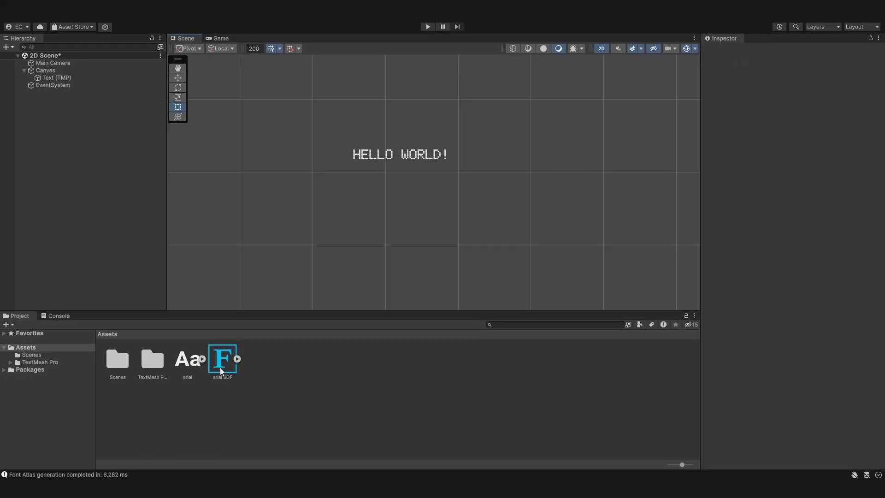
# Assign the arial SDF font asset to the Text (TMP) object as its Font Asset.
pyautogui.click(221, 368)
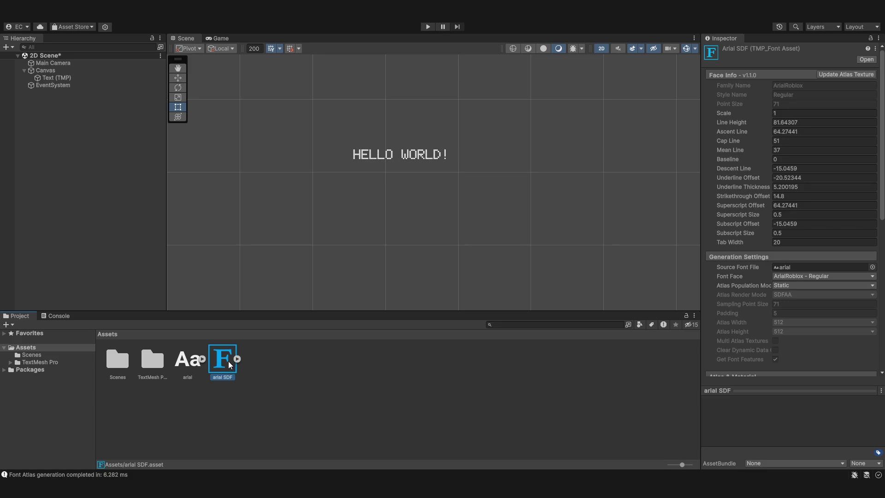
pyautogui.click(189, 359)
pyautogui.click(76, 77)
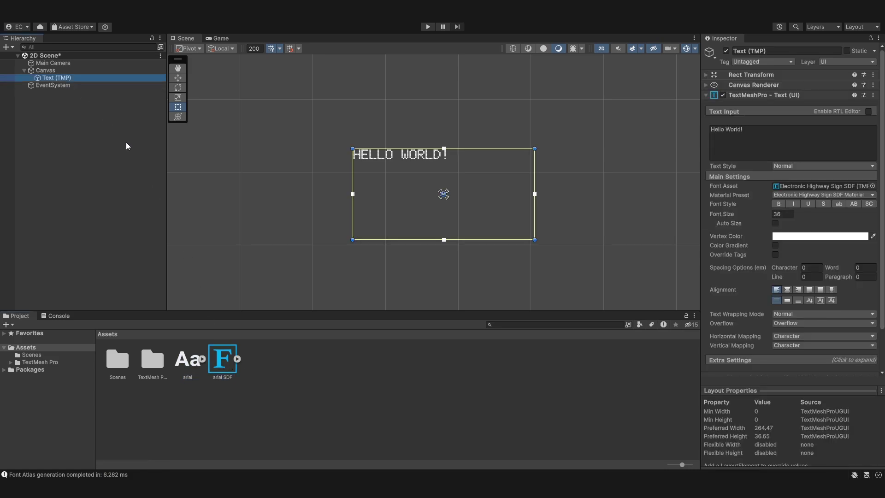
pyautogui.moveTo(222, 371); pyautogui.dragTo(798, 187)
pyautogui.scroll(2, 488, 170)
pyautogui.scroll(1, 363, 161)
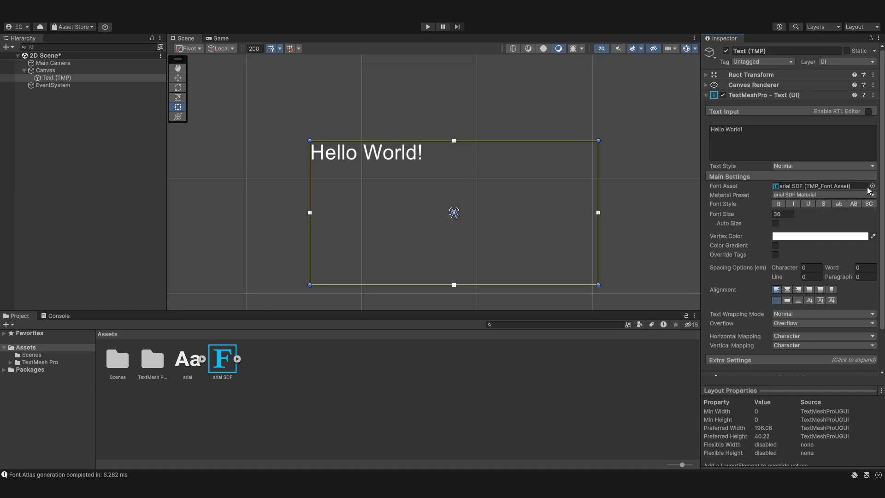
pyautogui.moveTo(605, 217); pyautogui.dragTo(551, 206, button='middle')
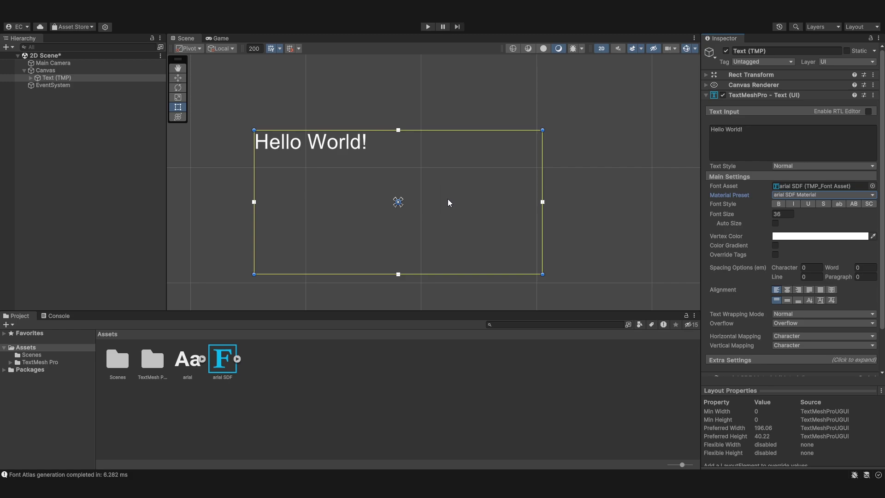
# Preview the Bangers SDF font asset on the Text (TMP) object, then assign Anton SDF as its Font Asset.
pyautogui.click(187, 360)
pyautogui.click(45, 70)
pyautogui.click(46, 78)
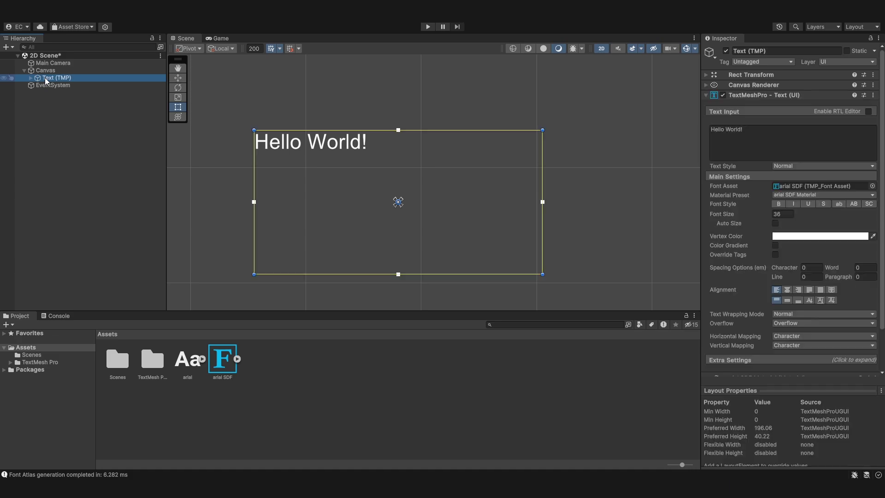
pyautogui.click(873, 186)
pyautogui.click(852, 257)
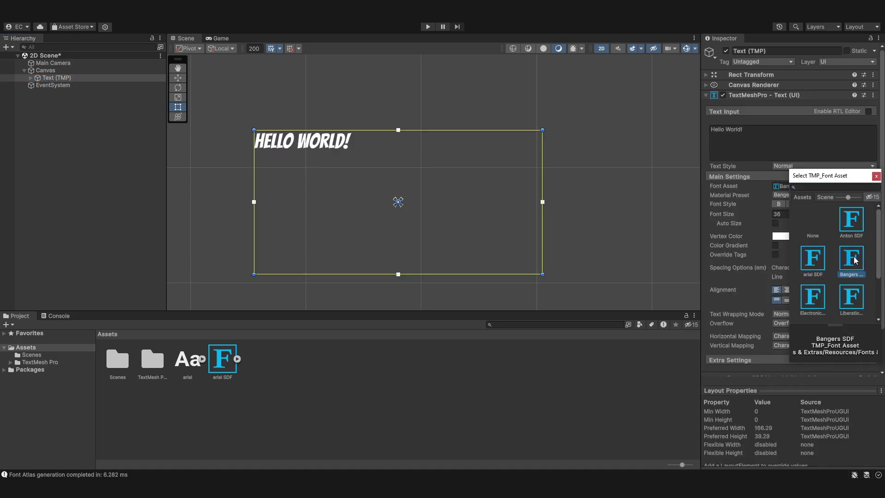
pyautogui.click(850, 226)
pyautogui.click(849, 224)
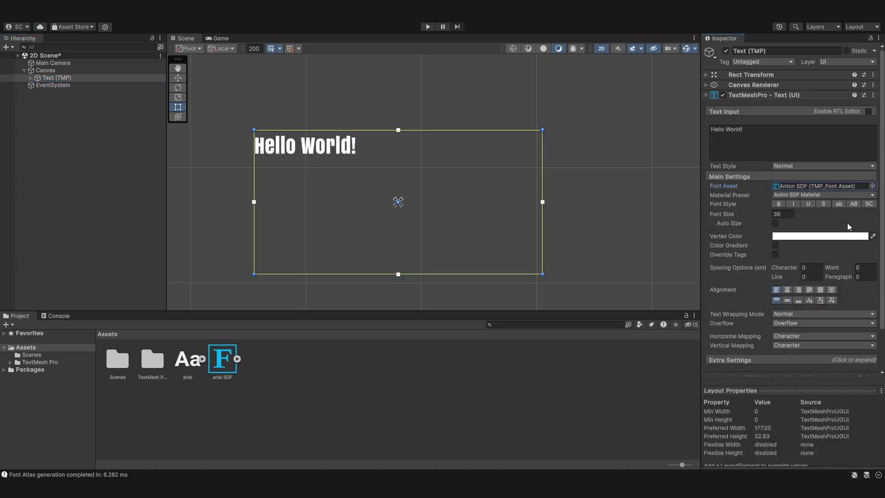
# Apply the Anton SDF - Drop Shadow material preset to the text and check it in the Game view.
pyautogui.click(825, 194)
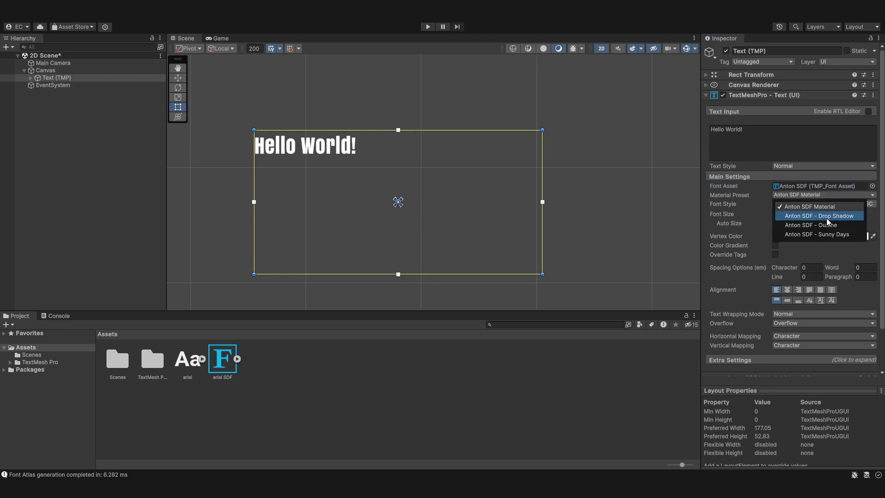
pyautogui.click(814, 216)
pyautogui.scroll(6, 535, 180)
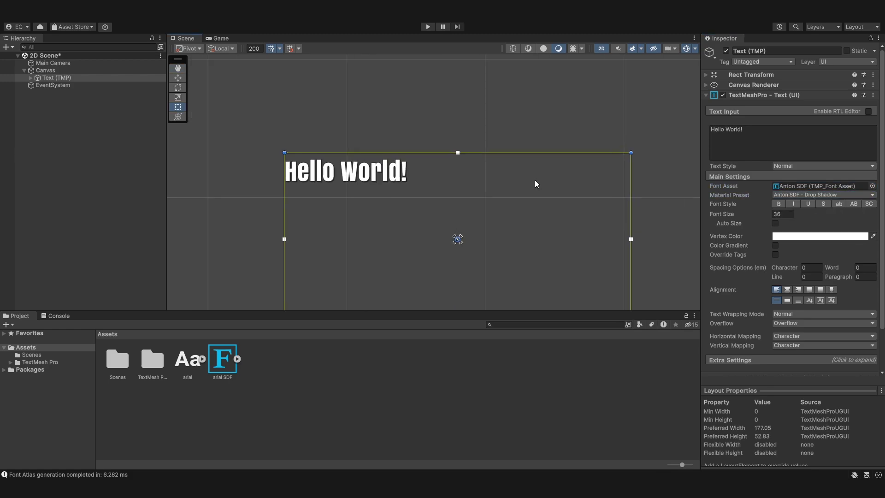
pyautogui.click(208, 35)
pyautogui.click(189, 36)
# Switch the text's material preset to Anton SDF - Outline.
pyautogui.click(830, 189)
pyautogui.click(829, 194)
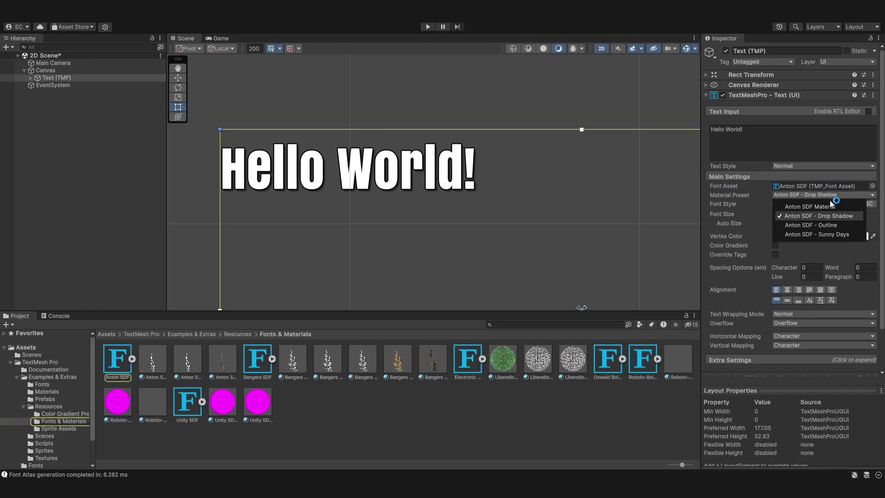
pyautogui.click(825, 223)
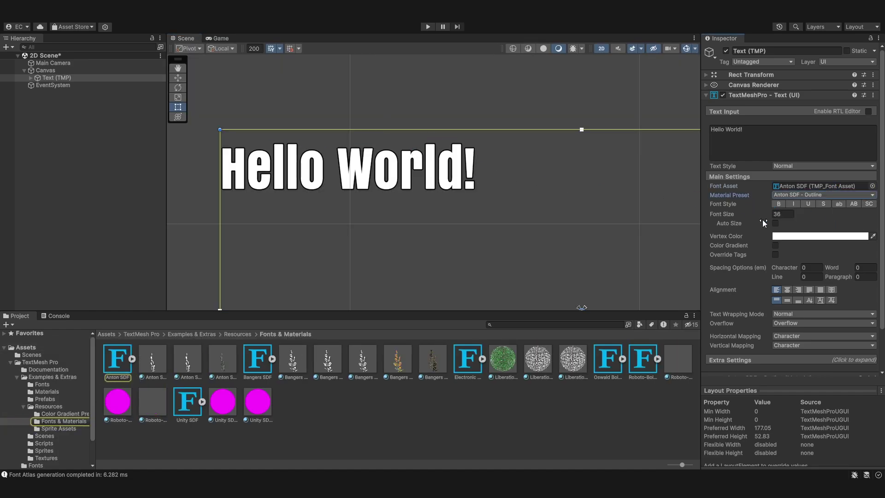
# Apply the Anton SDF - Sunny Days material preset and inspect the text in the Scene and Game views.
pyautogui.click(819, 195)
pyautogui.click(812, 235)
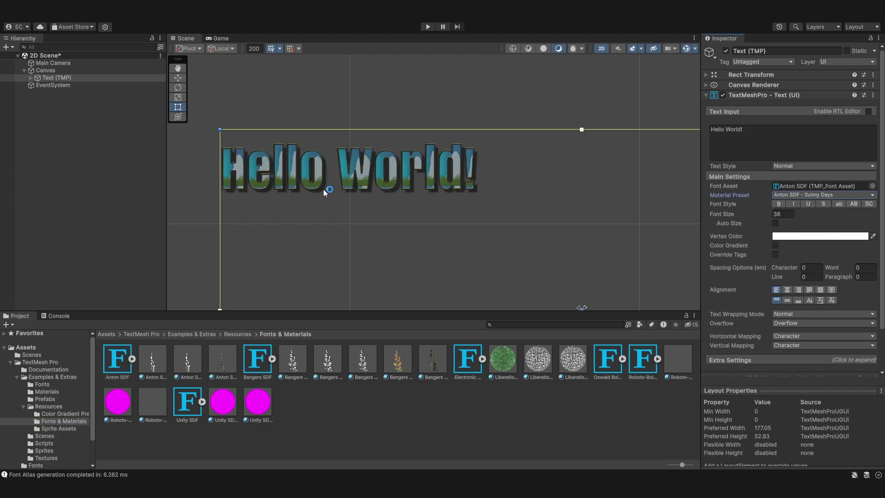
pyautogui.scroll(4, 413, 219)
pyautogui.scroll(-5, 443, 200)
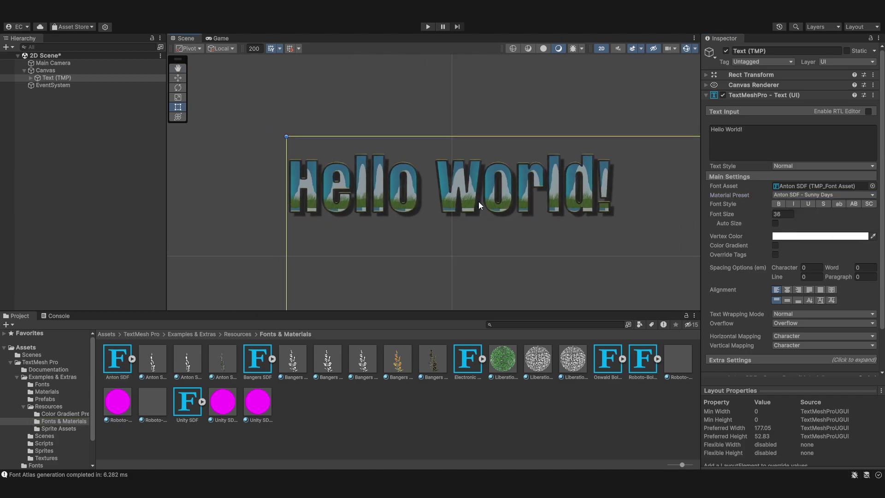
pyautogui.scroll(-2, 322, 171)
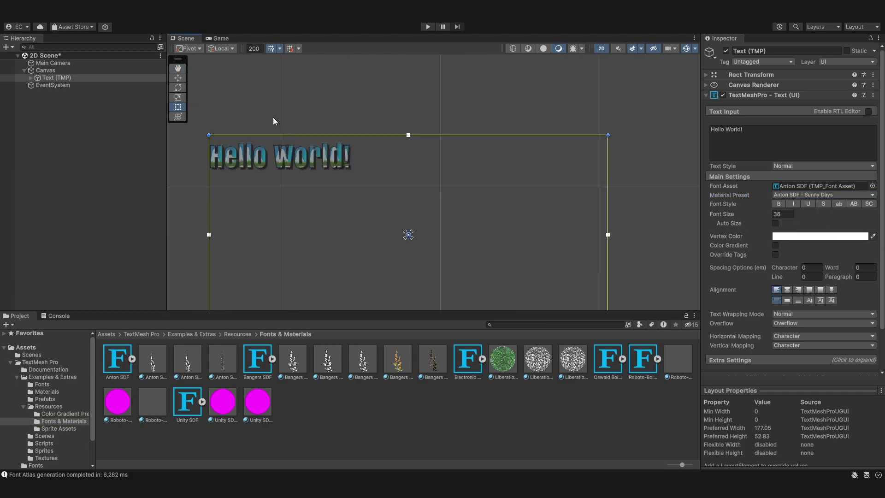
pyautogui.click(208, 38)
pyautogui.click(186, 38)
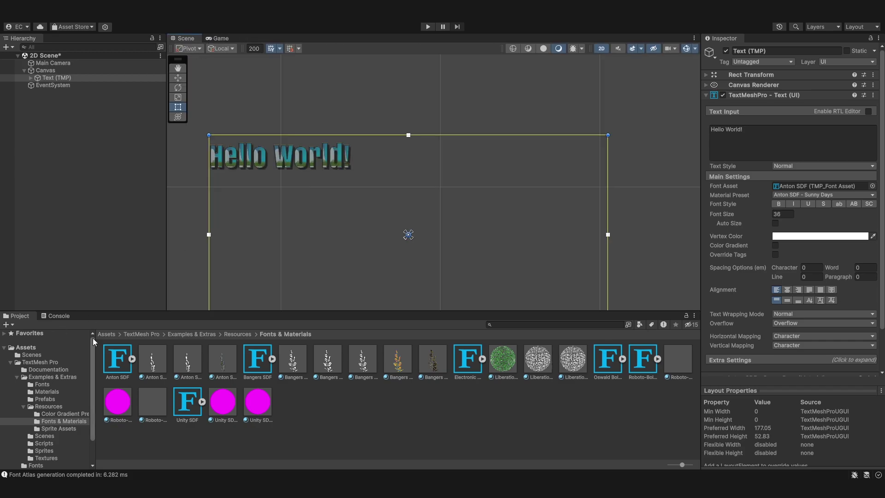
# Return the project browser to the Assets folder and assign the Bangers SDF font asset to the text.
pyautogui.click(55, 347)
pyautogui.click(10, 361)
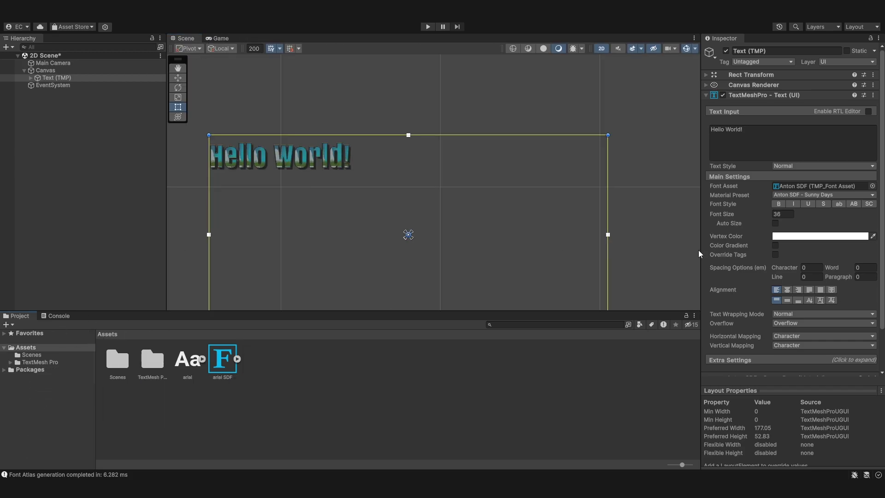
pyautogui.click(873, 186)
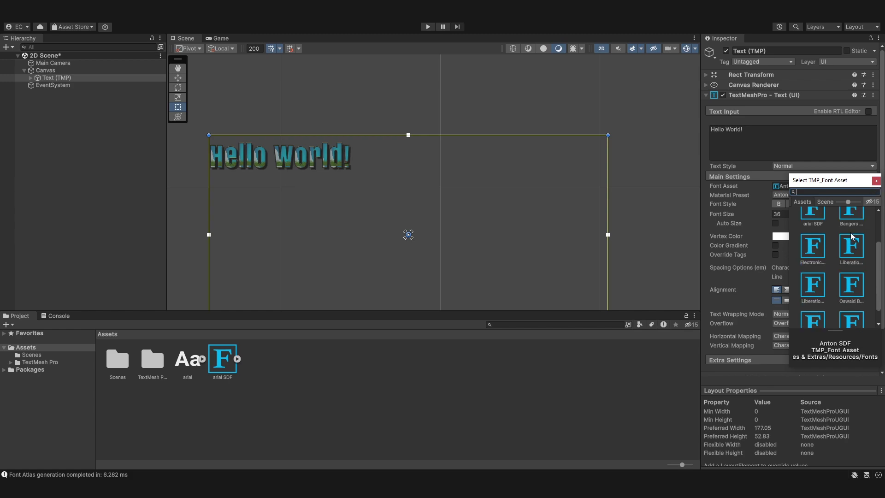
pyautogui.scroll(2, 831, 242)
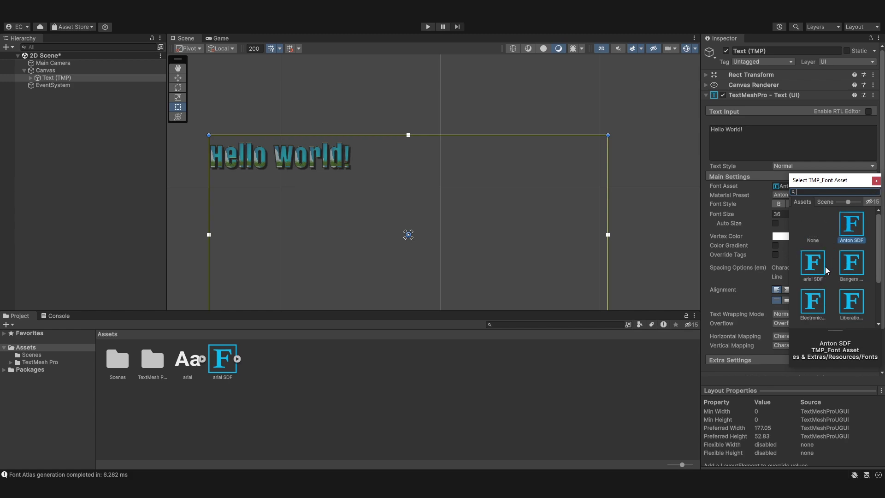
pyautogui.scroll(-2, 832, 256)
pyautogui.scroll(1, 832, 256)
pyautogui.doubleClick(850, 259)
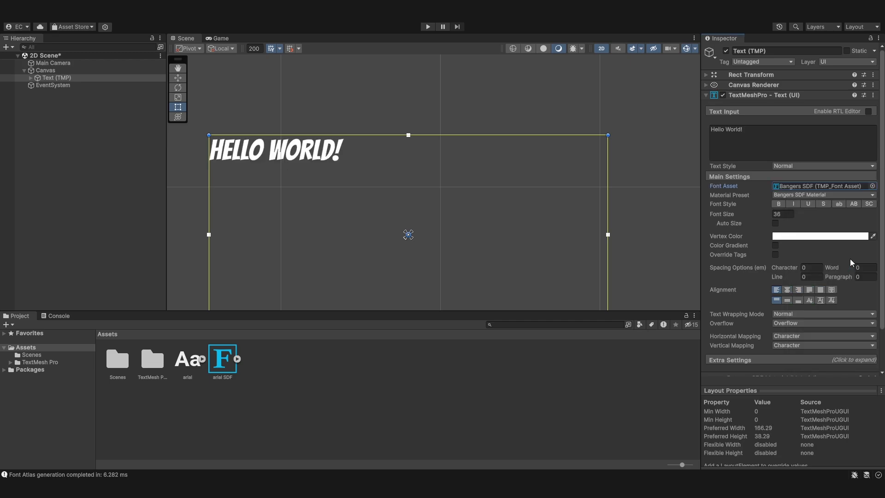
# Try the Bangers SDF Glow, Bangers SDF Logo and Bangers SDF - Drop Shadow - 2 Pass material presets on the text.
pyautogui.click(832, 194)
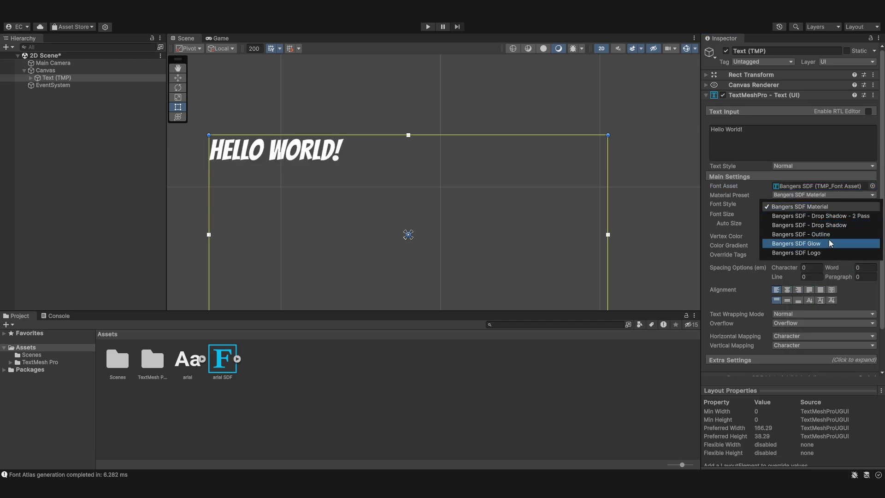
pyautogui.click(825, 242)
pyautogui.click(812, 195)
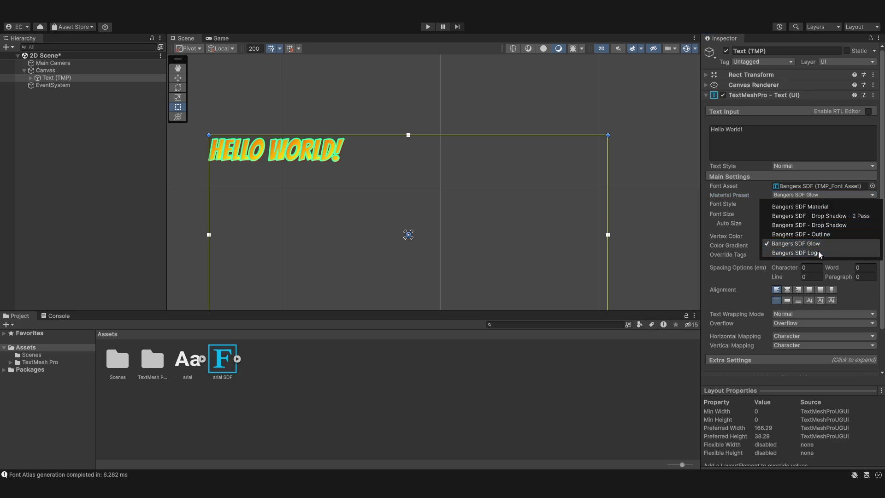
pyautogui.click(817, 252)
pyautogui.click(817, 194)
pyautogui.click(817, 215)
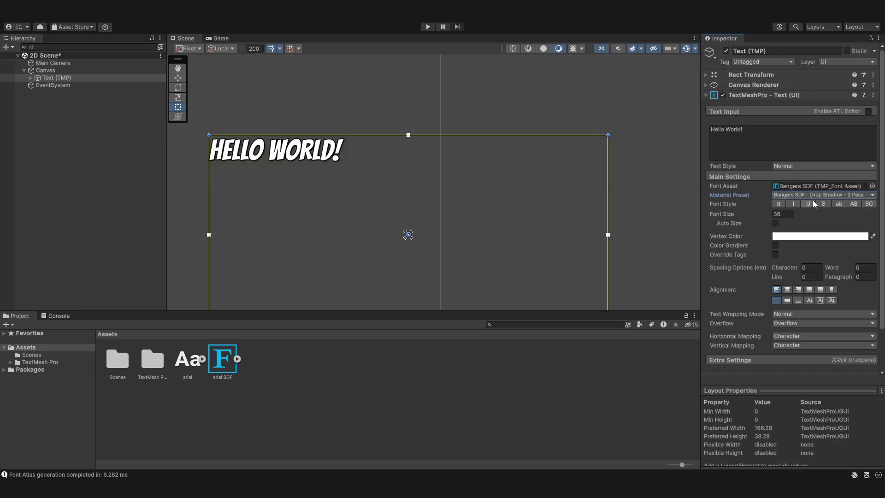
pyautogui.scroll(5, 518, 199)
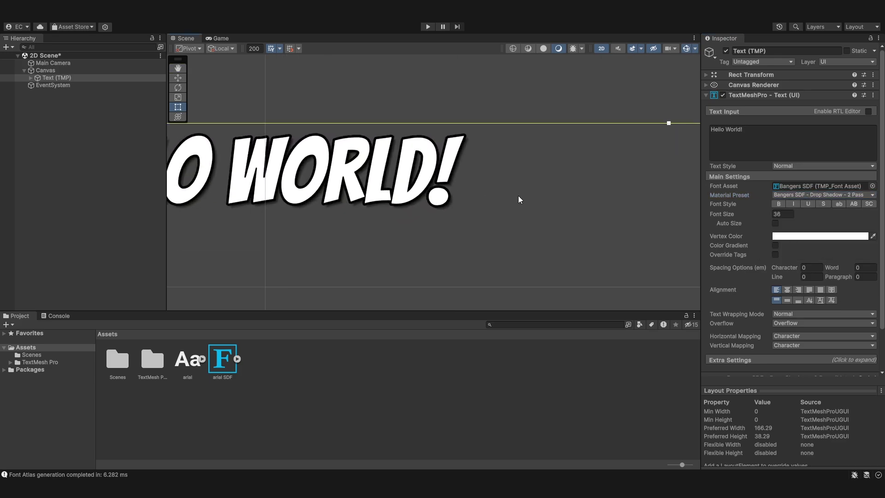
# Try the Bangers SDF - Drop Shadow preset, then restore the plain Bangers SDF Material.
pyautogui.click(842, 194)
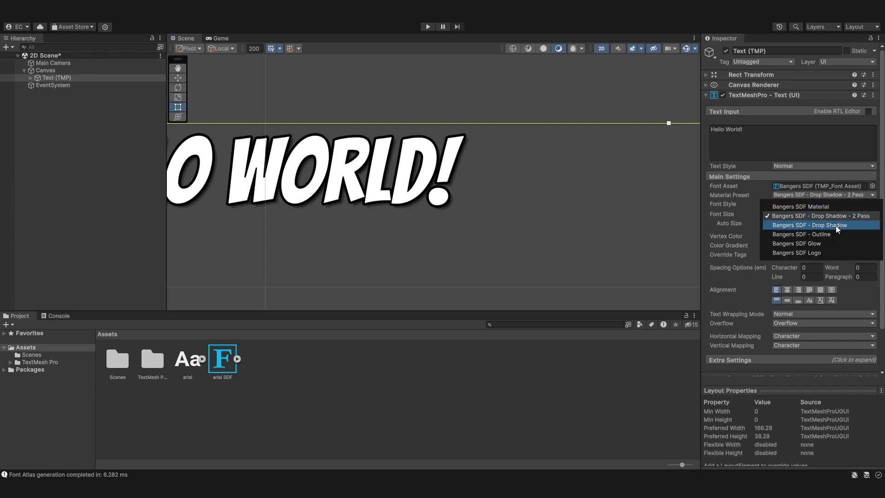
pyautogui.click(836, 226)
pyautogui.click(824, 195)
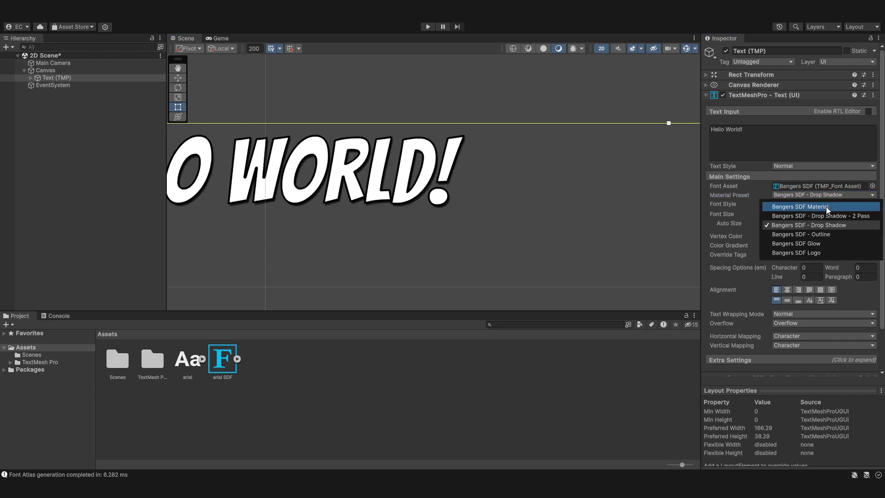
pyautogui.click(836, 208)
pyautogui.scroll(-5, 493, 174)
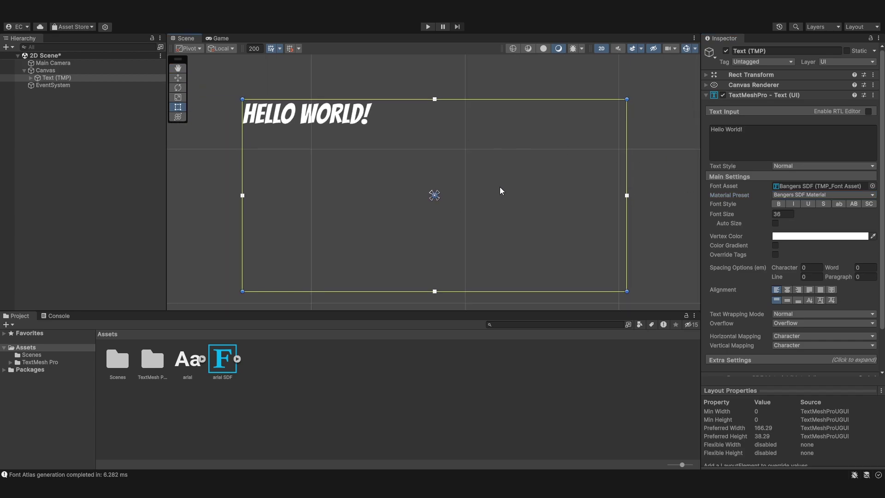
pyautogui.scroll(-3, 501, 188)
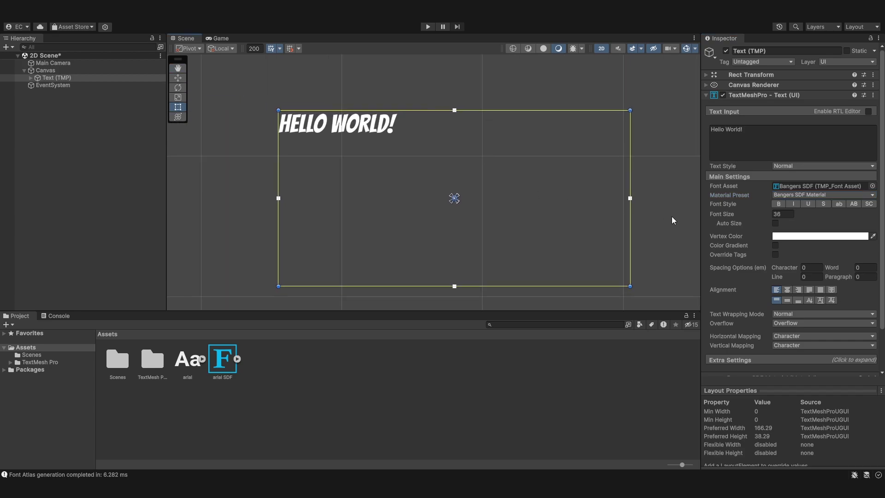
# Try the bold, italic, underline, strikethrough and lowercase font styles on the Bangers text, leaving them all off.
pyautogui.click(777, 204)
pyautogui.click(778, 203)
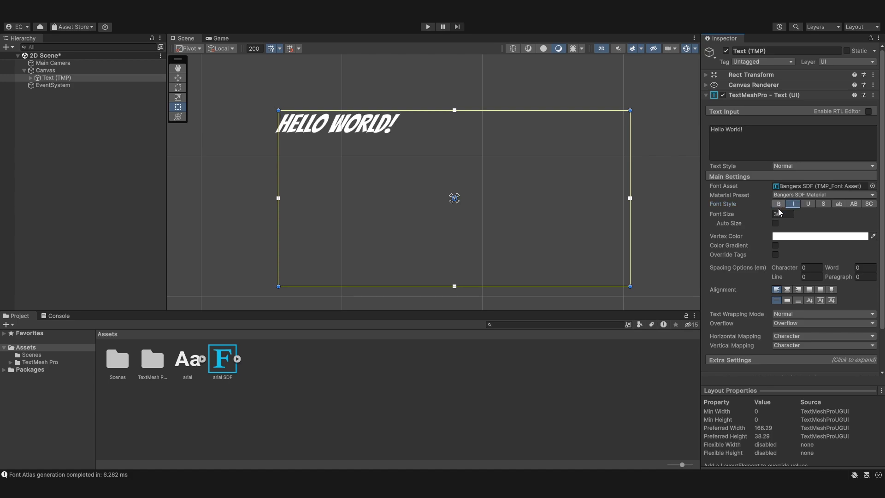
pyautogui.click(808, 204)
pyautogui.doubleClick(808, 204)
pyautogui.click(809, 204)
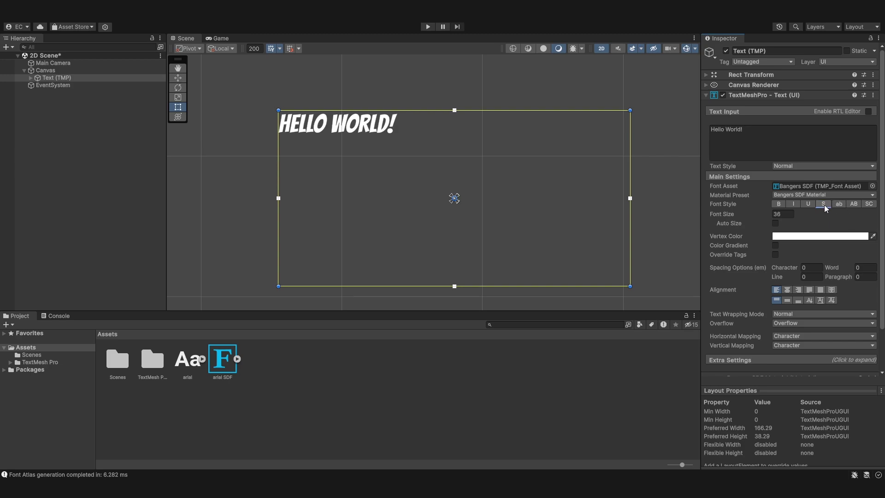
pyautogui.click(840, 204)
# Assign LiberationSans SDF as the text's Font Asset.
pyautogui.click(763, 141)
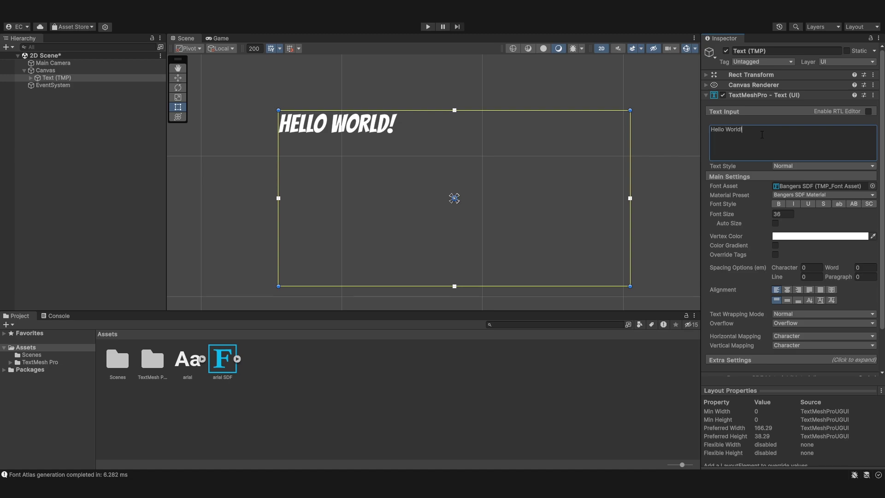
pyautogui.click(873, 186)
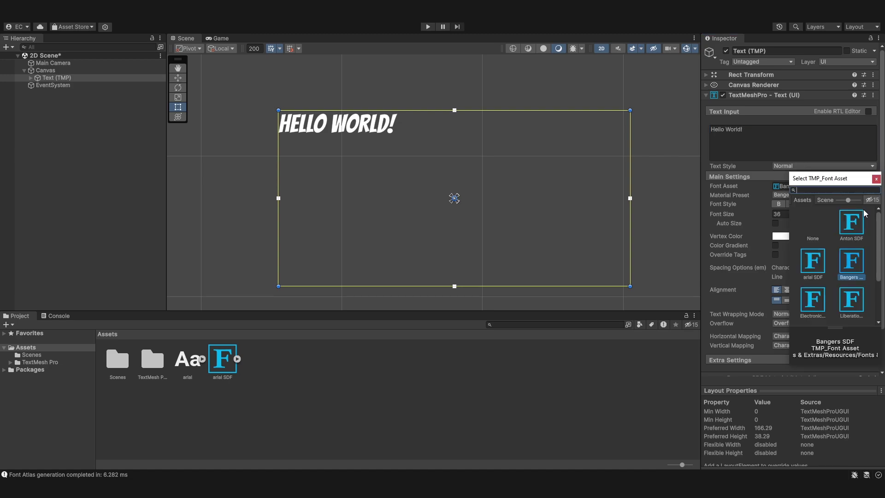
pyautogui.scroll(-1, 857, 231)
pyautogui.click(847, 262)
pyautogui.doubleClick(848, 270)
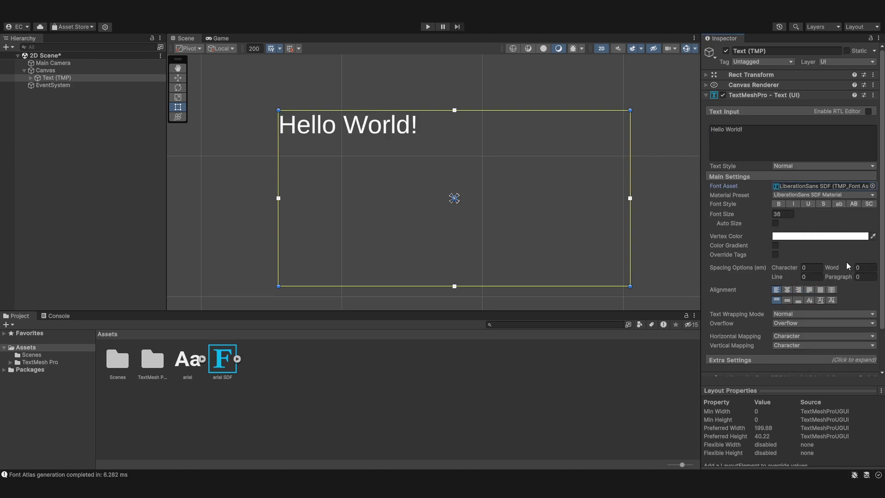
# Try the lowercase and uppercase font styles on the Hello World! text, turning each off again.
pyautogui.click(839, 205)
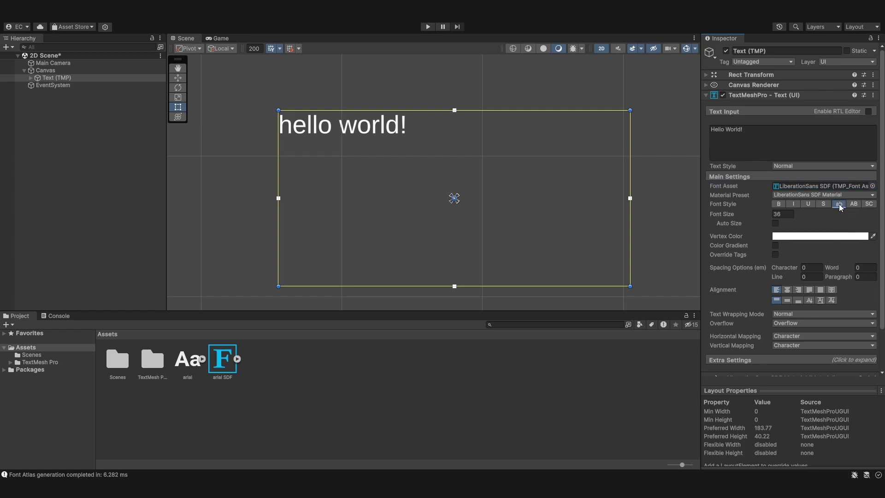
pyautogui.click(839, 205)
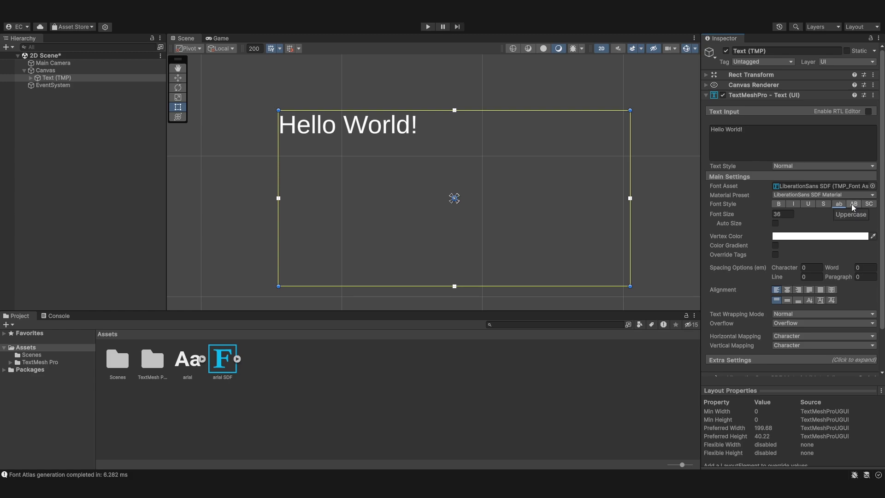
pyautogui.click(853, 204)
pyautogui.click(853, 205)
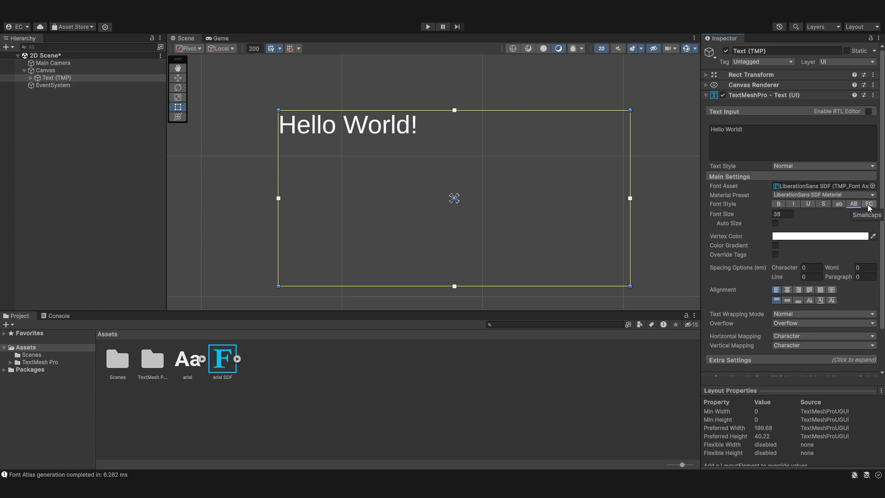
# Turn on the Smallcaps font style and examine the capital and small letters of the text in the Scene view.
pyautogui.click(869, 204)
pyautogui.click(868, 204)
pyautogui.click(869, 204)
pyautogui.scroll(4, 260, 134)
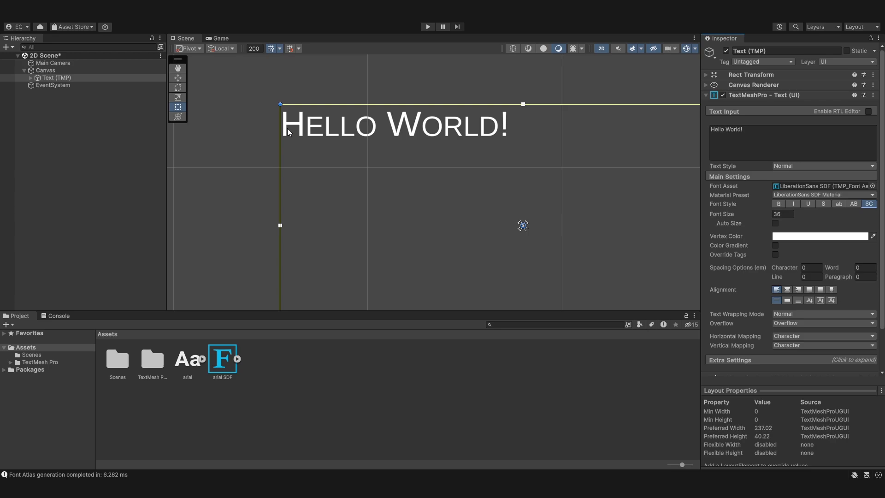
pyautogui.scroll(-3, 570, 237)
pyautogui.scroll(3, 322, 161)
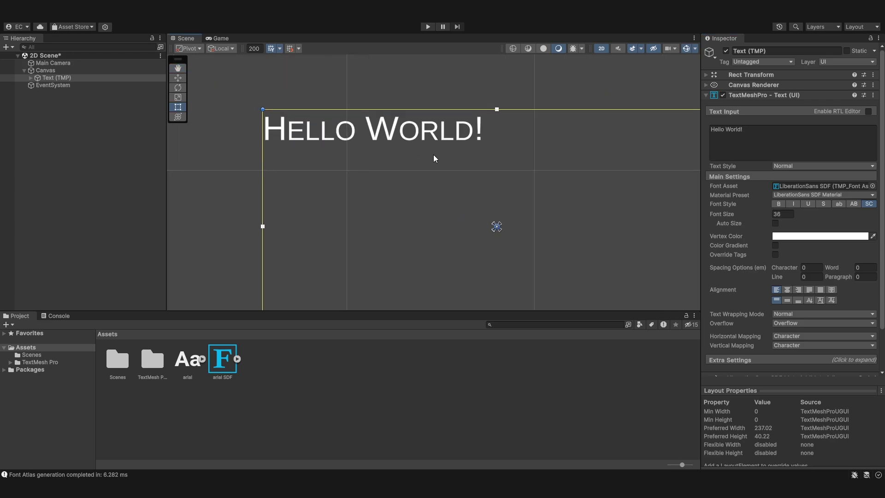
pyautogui.moveTo(425, 177); pyautogui.dragTo(375, 146, button='middle')
pyautogui.scroll(-4, 375, 146)
pyautogui.scroll(-1, 420, 170)
pyautogui.scroll(1, 448, 176)
pyautogui.moveTo(448, 175)
pyautogui.mouseDown(button='middle')
pyautogui.moveTo(441, 164)
pyautogui.moveTo(452, 181)
pyautogui.mouseUp(button='middle')
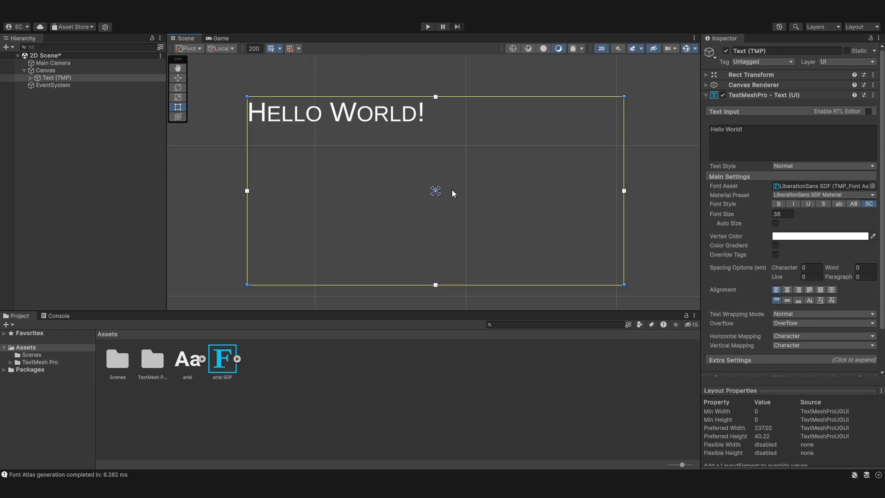
# Try combining italic, underline, strikethrough and bold with Smallcaps, then turn all font styles off.
pyautogui.click(793, 203)
pyautogui.click(808, 204)
pyautogui.click(823, 203)
pyautogui.click(778, 204)
pyautogui.click(778, 203)
pyautogui.click(793, 204)
pyautogui.click(807, 203)
pyautogui.click(823, 204)
pyautogui.click(869, 203)
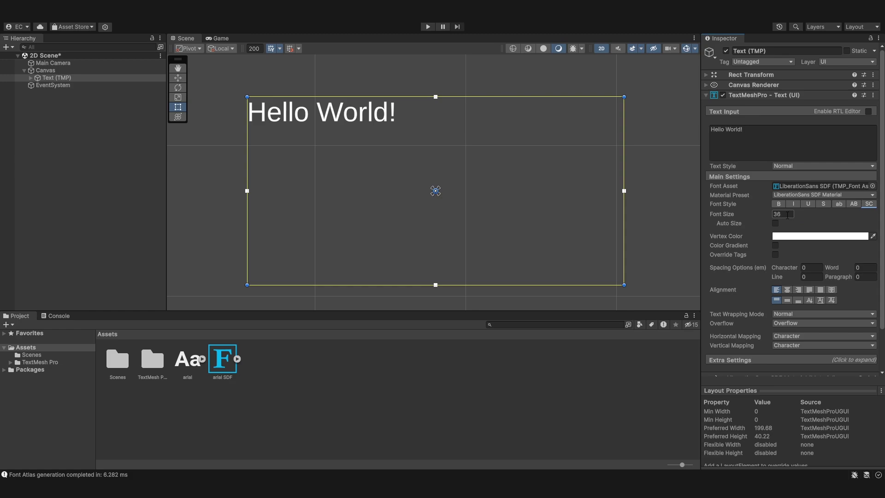
# Set the Hello World! text's Font Size to 42 and turn on Auto Size.
pyautogui.click(786, 215)
pyautogui.write('43')
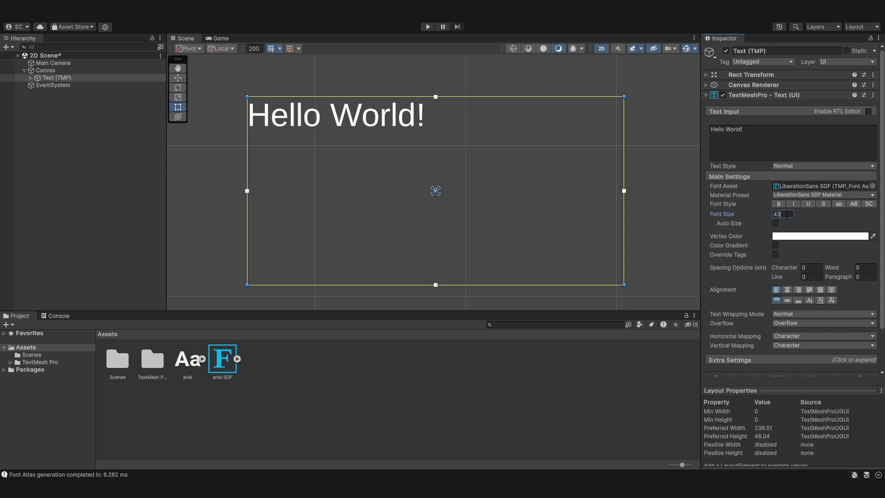
pyautogui.press('BackSpace')
pyautogui.write('2')
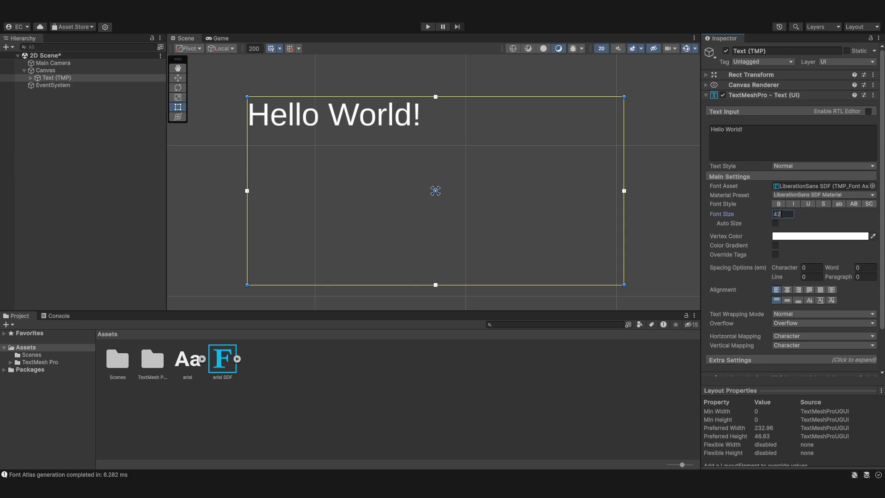
pyautogui.click(776, 224)
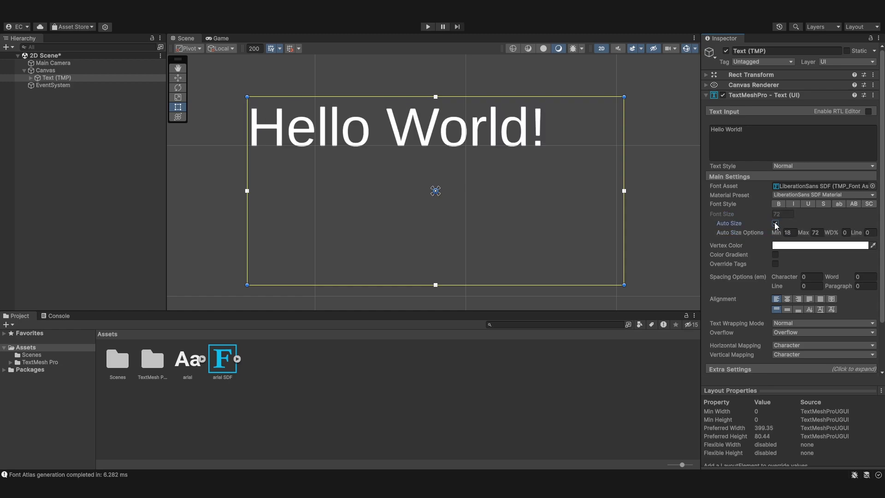
# Look through the text component's Extra Settings and the font material settings, then collapse Extra Settings again.
pyautogui.scroll(-10, 776, 226)
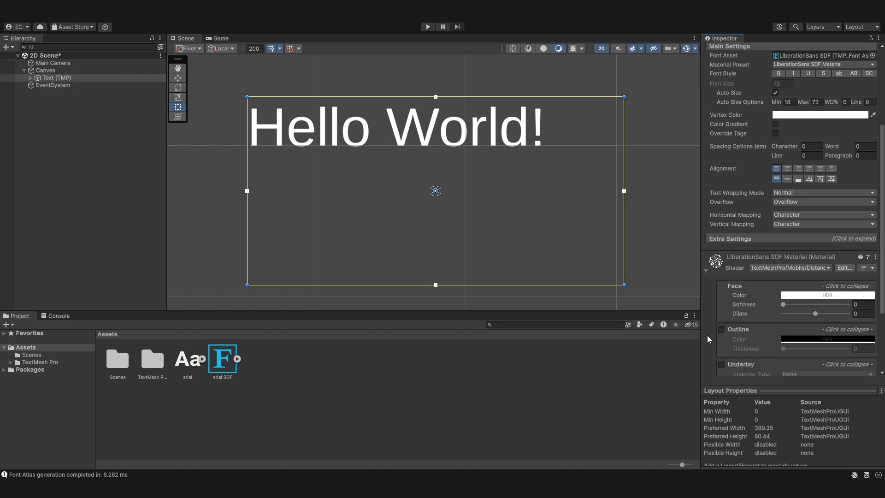
pyautogui.scroll(4, 705, 249)
pyautogui.scroll(3, 708, 275)
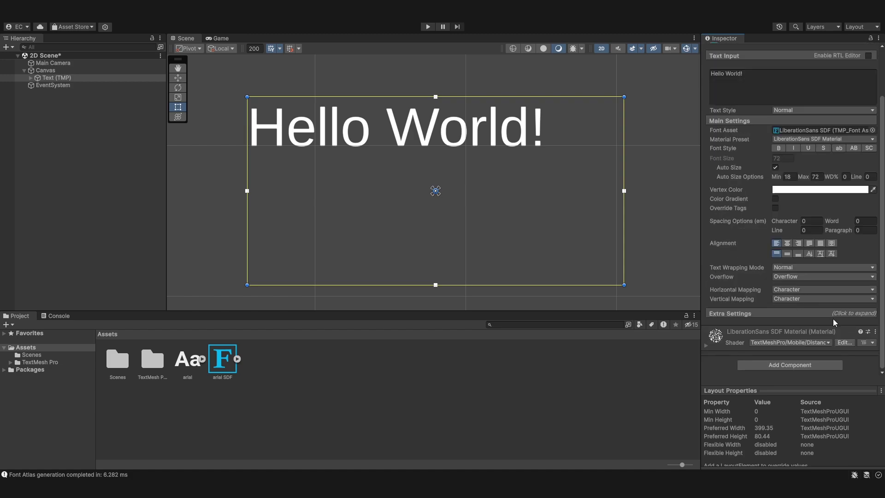
pyautogui.click(848, 316)
pyautogui.scroll(-3, 785, 277)
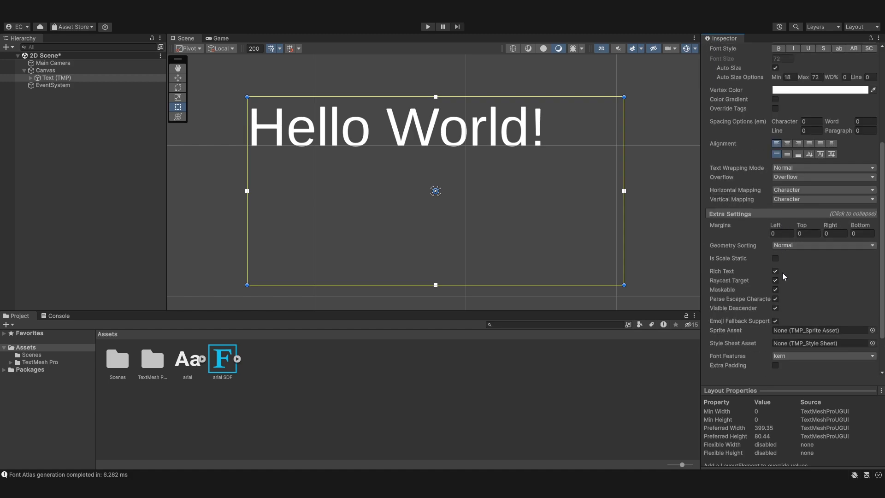
pyautogui.scroll(4, 785, 277)
pyautogui.click(786, 283)
pyautogui.scroll(2, 791, 295)
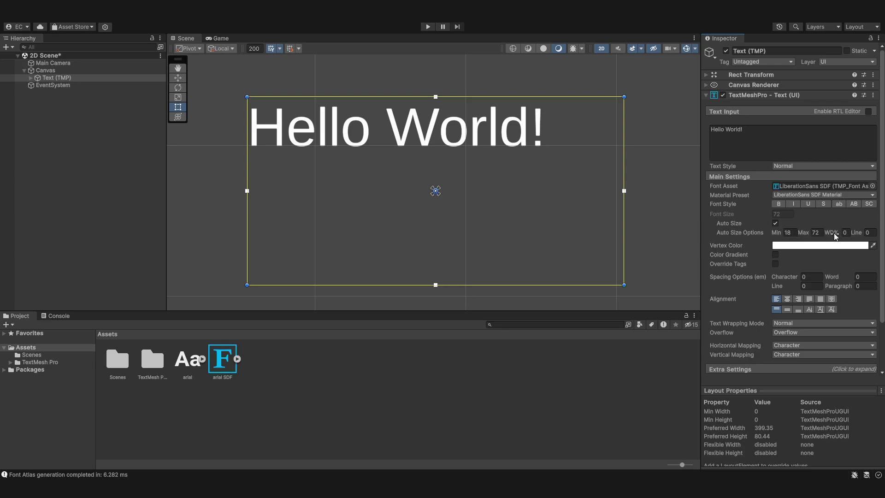
# Try an Auto Size WD% of 50 while narrowing the text box in the Scene view.
pyautogui.moveTo(836, 236)
pyautogui.moveTo(624, 144); pyautogui.dragTo(610, 164)
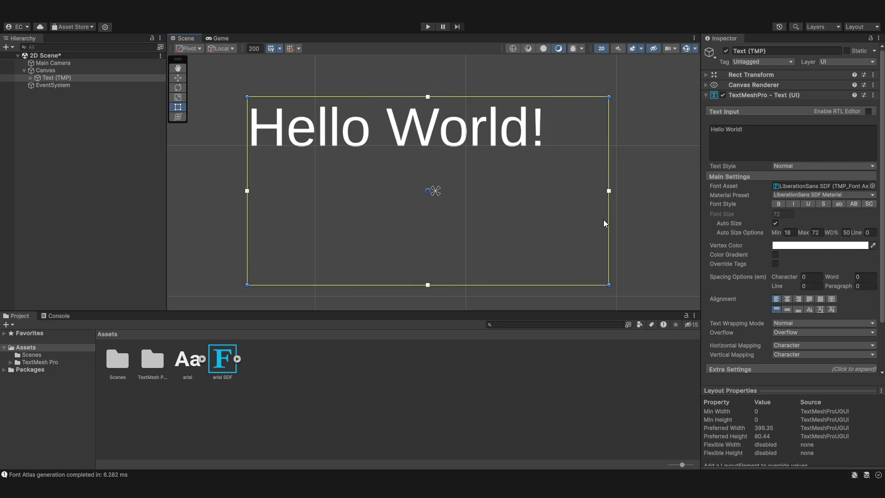
pyautogui.moveTo(608, 165); pyautogui.dragTo(331, 164)
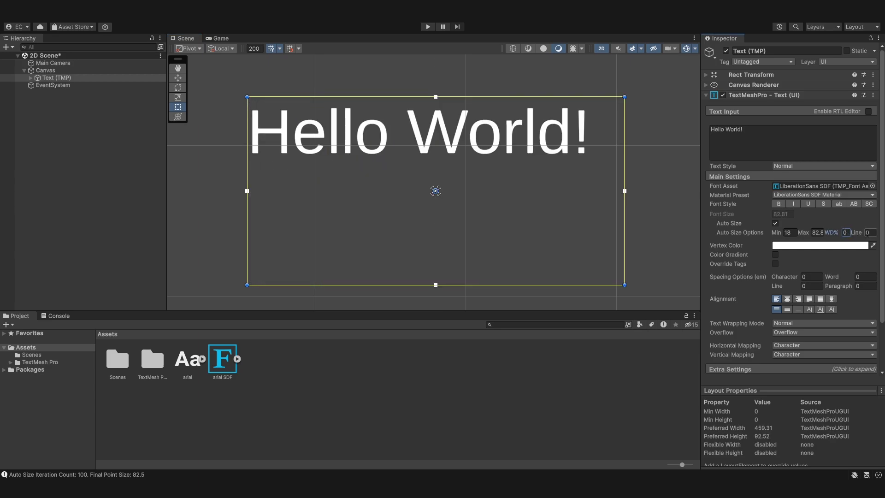
# Try a different Line value in the Auto Size Options, then turn Auto Size off.
pyautogui.click(869, 232)
pyautogui.write('3432')
pyautogui.click(775, 224)
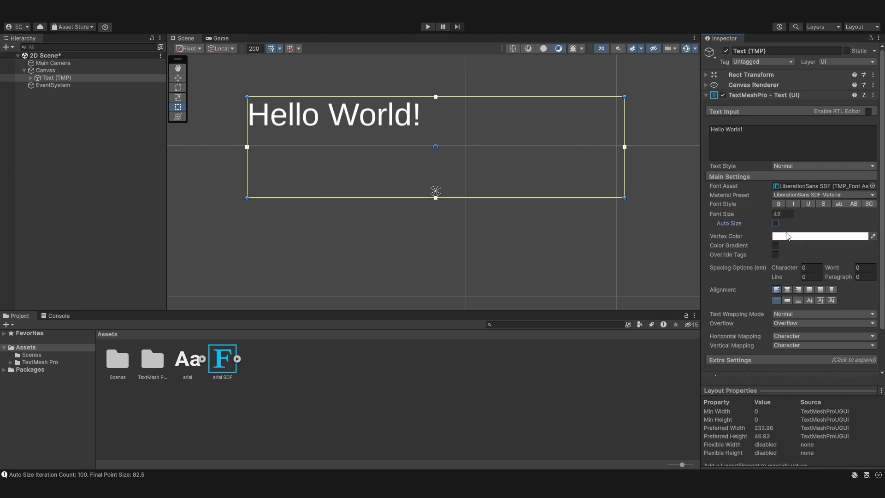
# Change the text's Vertex Color to a light blue.
pyautogui.click(787, 237)
pyautogui.moveTo(839, 313); pyautogui.dragTo(748, 227)
pyautogui.moveTo(804, 276)
pyautogui.mouseDown()
pyautogui.moveTo(774, 314)
pyautogui.moveTo(772, 336)
pyautogui.mouseUp()
pyautogui.moveTo(825, 306); pyautogui.dragTo(878, 255)
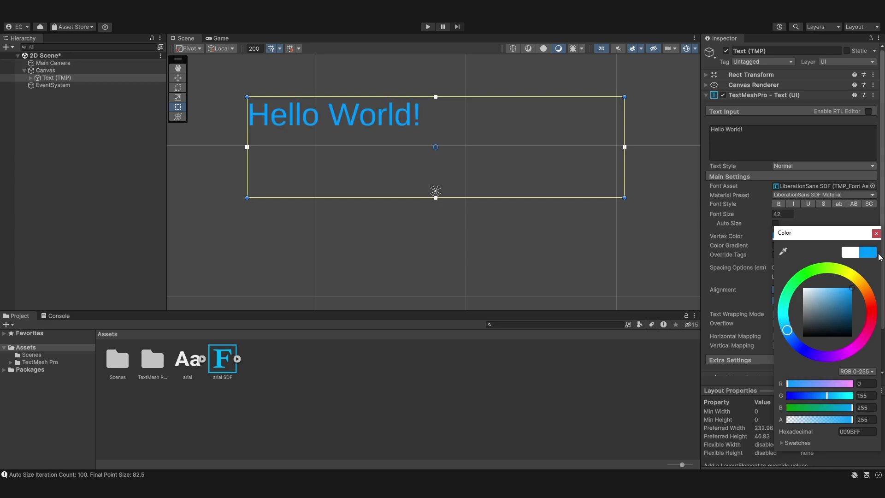
pyautogui.click(774, 244)
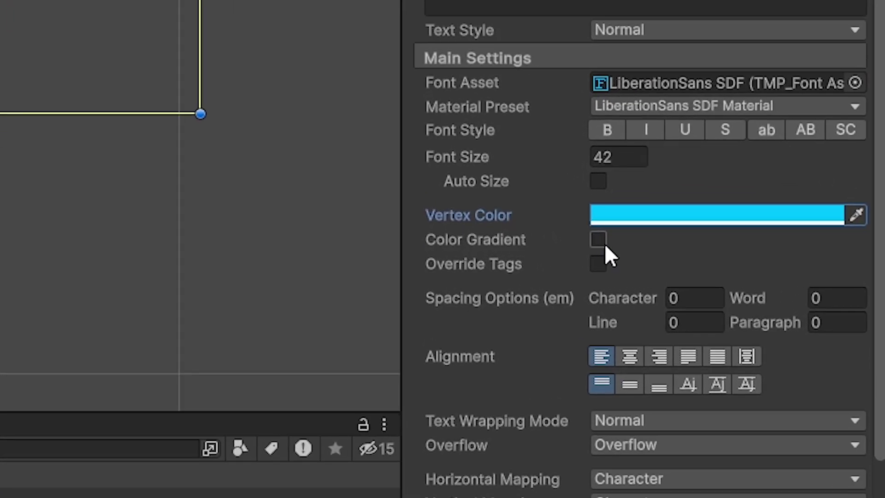
# Turn on Color Gradient, try the Dark to Light Green and Light to Dark Green vertical presets, then set Color Preset back to None.
pyautogui.click(775, 245)
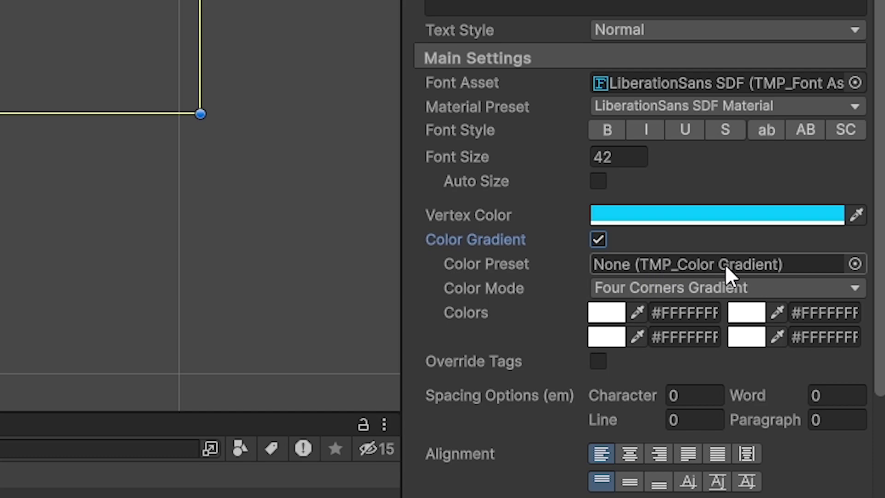
pyautogui.click(855, 264)
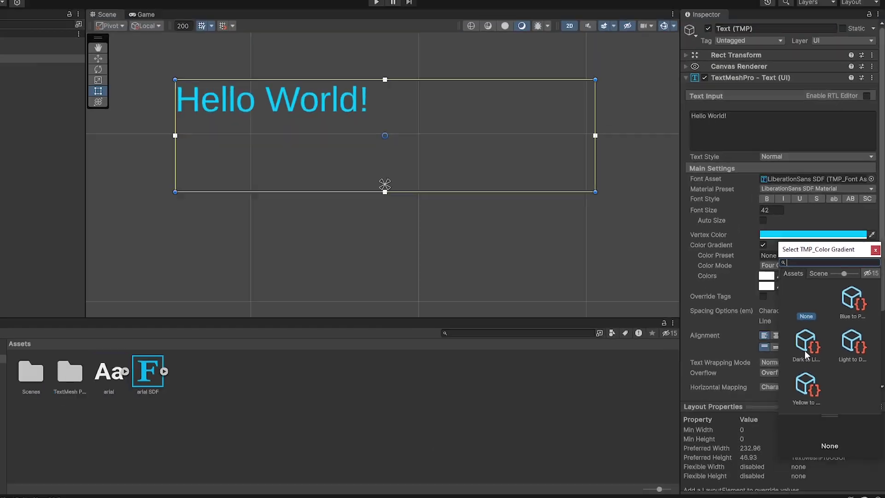
pyautogui.click(703, 467)
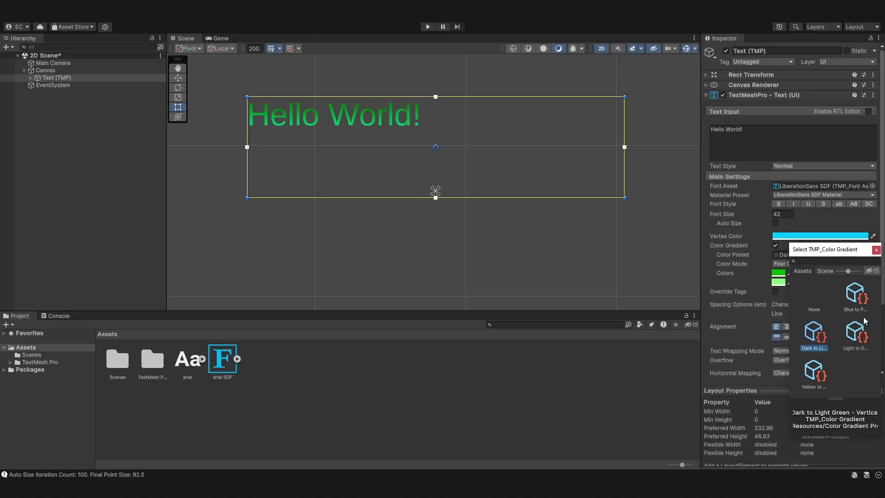
pyautogui.click(860, 299)
pyautogui.click(854, 336)
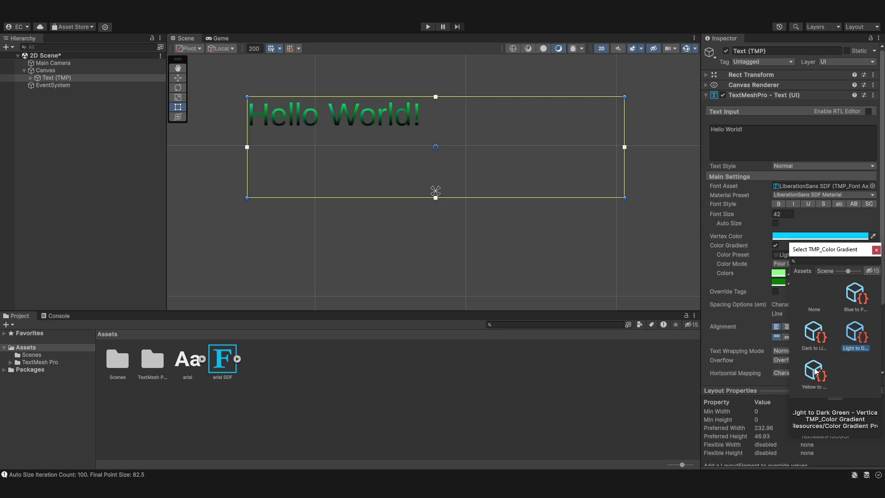
pyautogui.click(814, 298)
# Set the gradient's Color Mode to Single and try red as its colour.
pyautogui.click(824, 263)
pyautogui.click(784, 275)
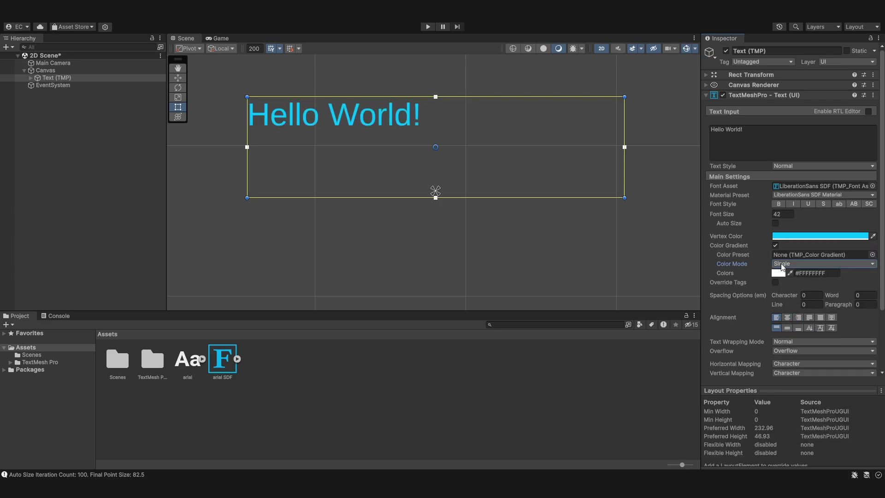
pyautogui.moveTo(825, 322); pyautogui.dragTo(804, 315)
pyautogui.click(779, 275)
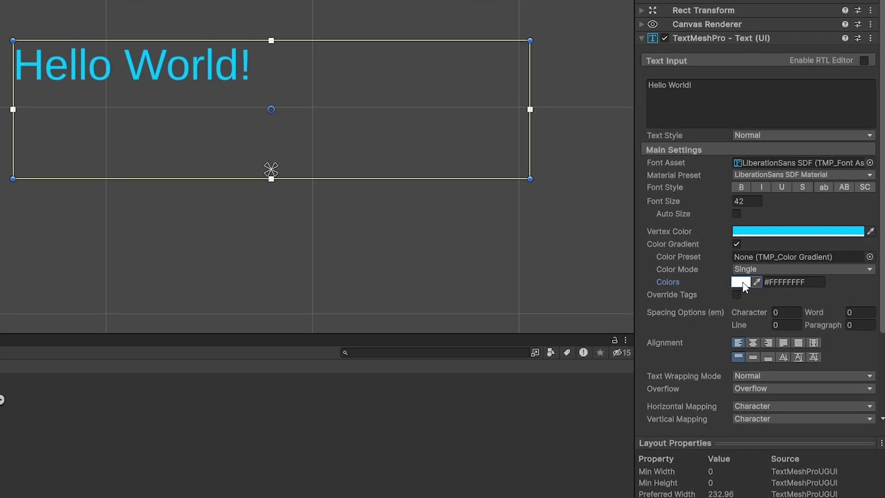
pyautogui.click(740, 282)
pyautogui.moveTo(781, 349); pyautogui.dragTo(865, 308)
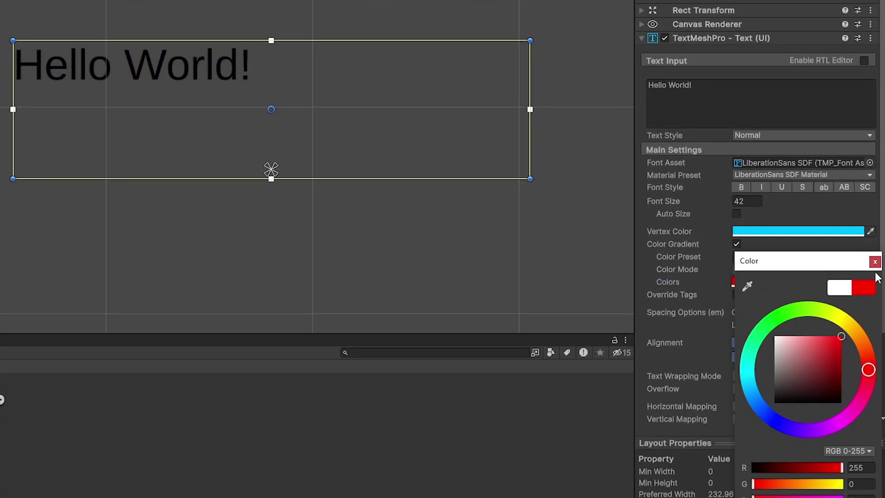
pyautogui.click(872, 259)
# Return the Single mode gradient colour to white.
pyautogui.click(740, 282)
pyautogui.moveTo(804, 366); pyautogui.dragTo(789, 364)
pyautogui.click(712, 262)
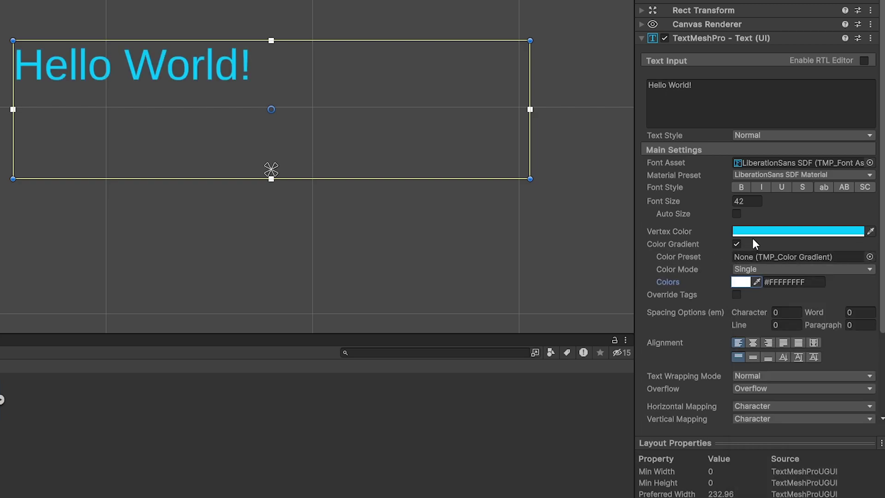
pyautogui.click(740, 282)
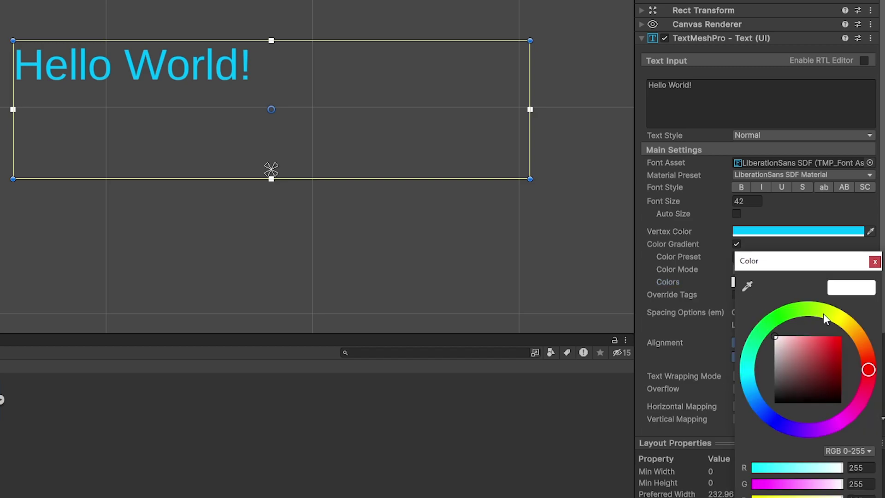
pyautogui.click(871, 264)
# Set Color Mode to Horizontal Gradient with white as the first colour and bright green as the second.
pyautogui.click(780, 269)
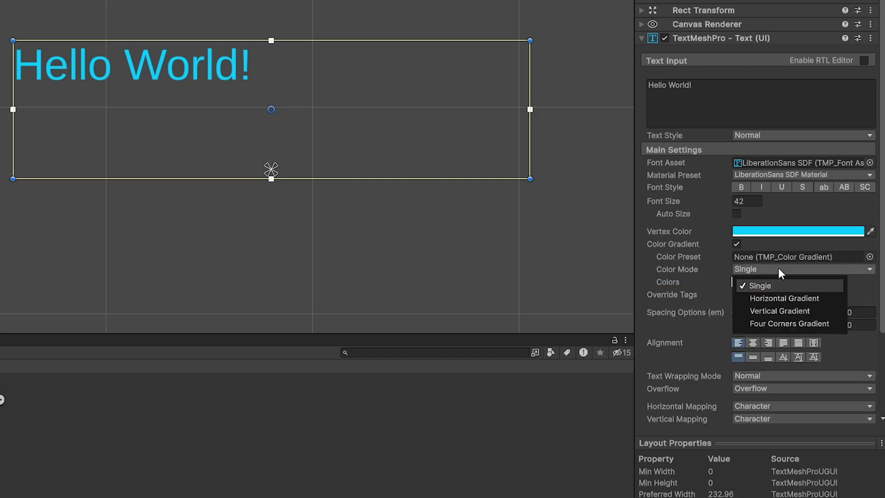
pyautogui.click(799, 298)
pyautogui.click(737, 283)
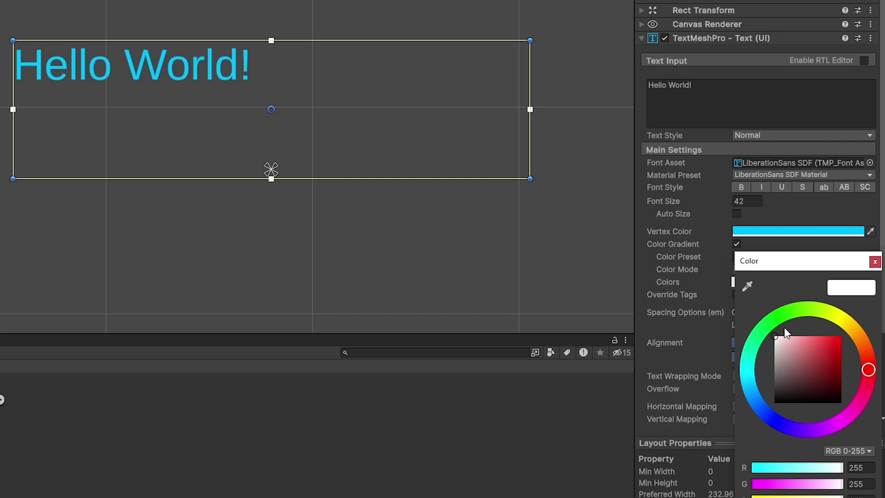
pyautogui.moveTo(790, 345)
pyautogui.mouseDown()
pyautogui.moveTo(836, 340)
pyautogui.moveTo(775, 337)
pyautogui.mouseUp()
pyautogui.click(874, 262)
pyautogui.click(812, 282)
pyautogui.moveTo(817, 340)
pyautogui.mouseDown()
pyautogui.moveTo(839, 340)
pyautogui.moveTo(793, 339)
pyautogui.moveTo(842, 339)
pyautogui.mouseUp()
pyautogui.click(769, 323)
pyautogui.click(874, 261)
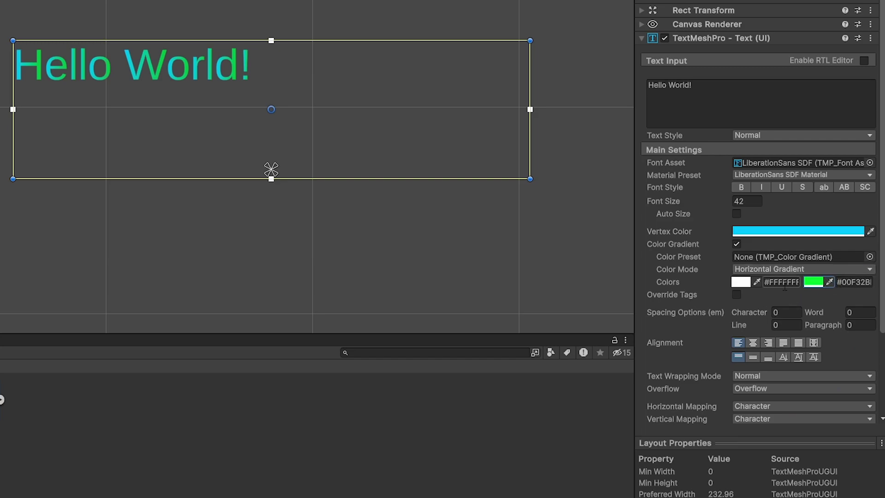
# Set the text's Vertex Color to white.
pyautogui.click(798, 231)
pyautogui.moveTo(795, 317)
pyautogui.mouseDown()
pyautogui.moveTo(776, 316)
pyautogui.moveTo(775, 297)
pyautogui.mouseUp()
pyautogui.click(874, 222)
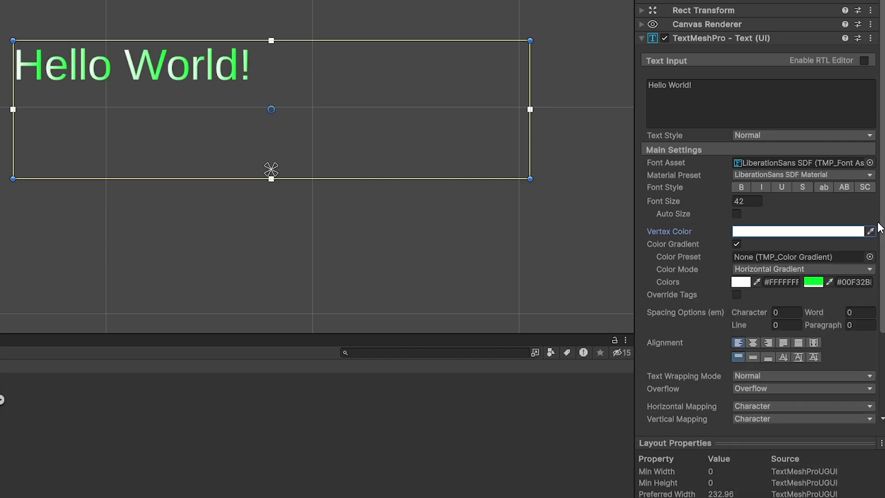
# Switch Color Mode to Single and try out its colour, leaving it white.
pyautogui.click(802, 269)
pyautogui.click(756, 285)
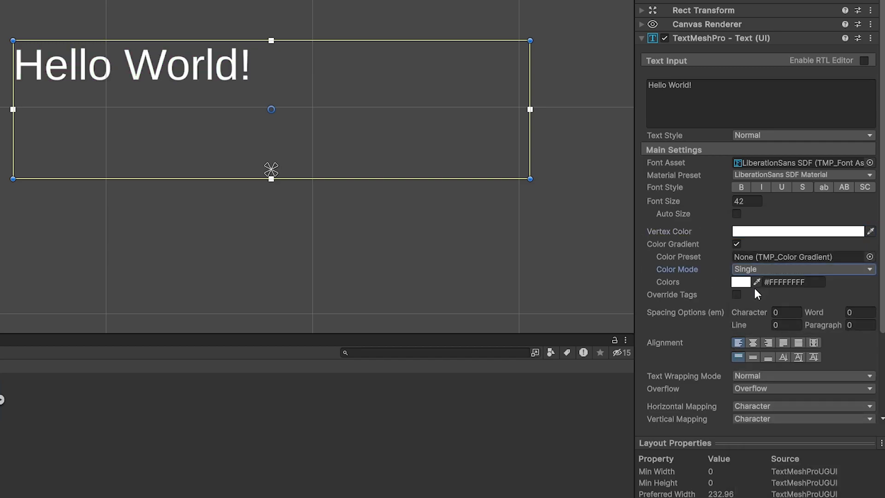
pyautogui.click(740, 281)
pyautogui.moveTo(776, 337); pyautogui.dragTo(879, 325)
pyautogui.click(839, 287)
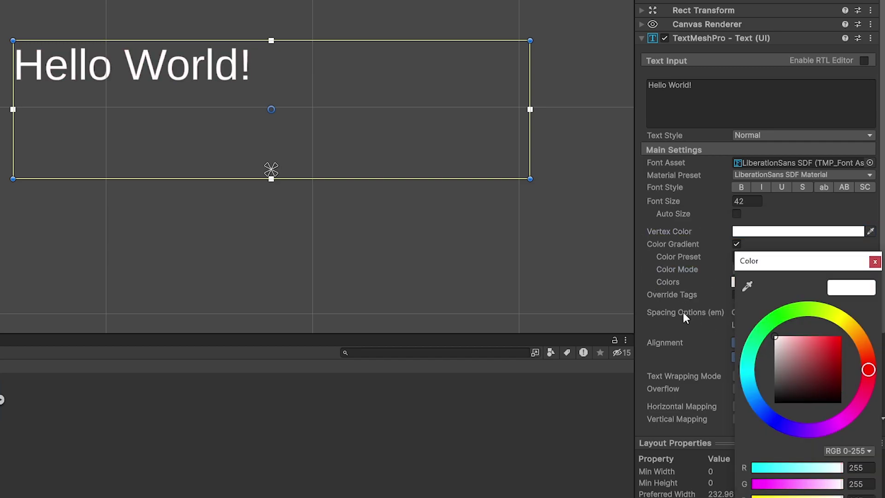
pyautogui.click(874, 261)
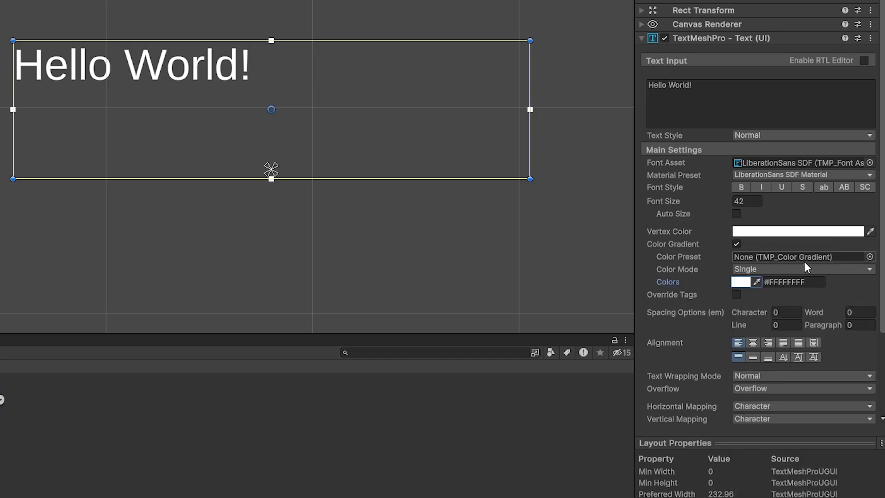
# Switch Color Mode to Horizontal Gradient and on to Vertical Gradient.
pyautogui.click(816, 269)
pyautogui.click(799, 298)
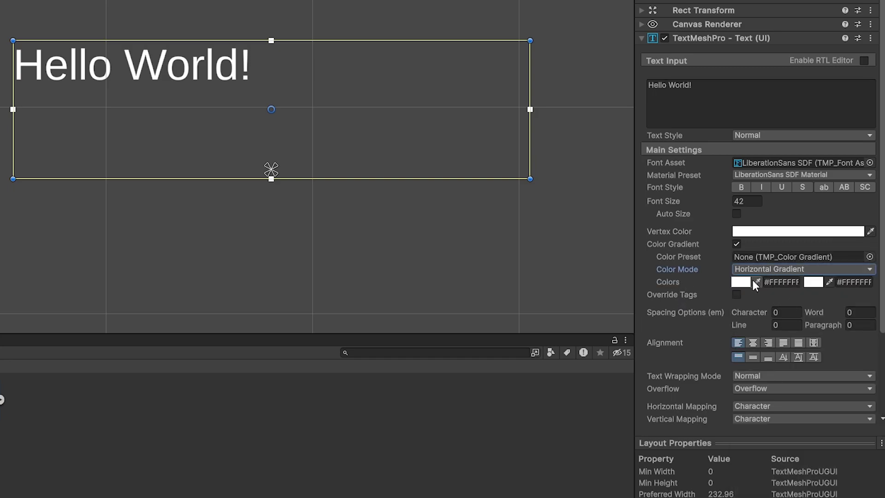
pyautogui.click(763, 270)
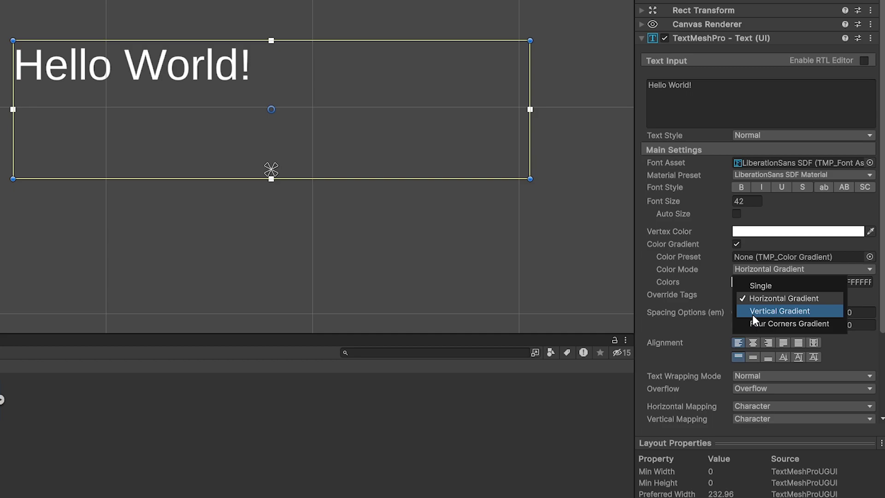
pyautogui.click(753, 315)
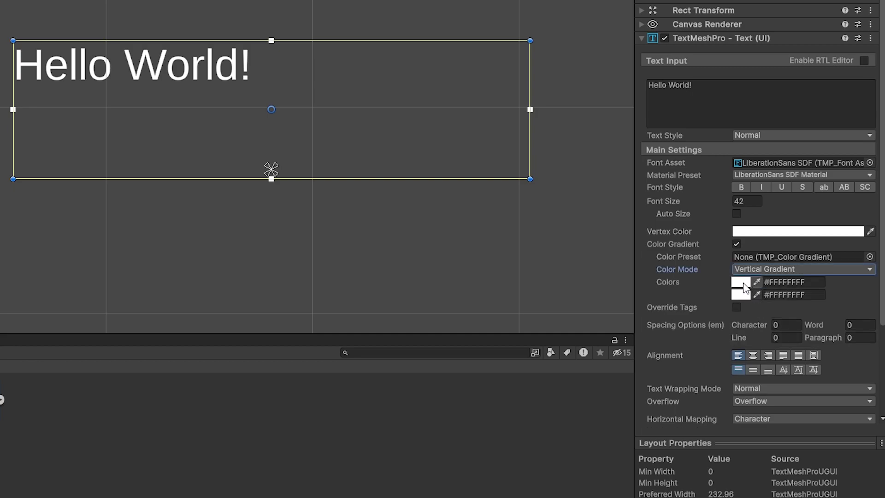
# Set the vertical gradient's upper colour to red FF0000 and its lower colour to dark red 650000.
pyautogui.click(742, 283)
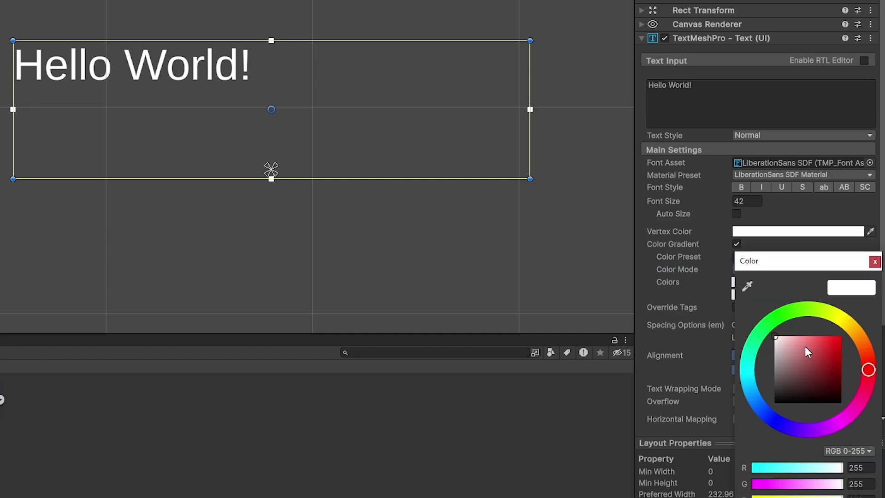
pyautogui.click(874, 263)
pyautogui.click(756, 295)
pyautogui.click(740, 295)
pyautogui.moveTo(809, 371); pyautogui.dragTo(860, 382)
pyautogui.click(875, 262)
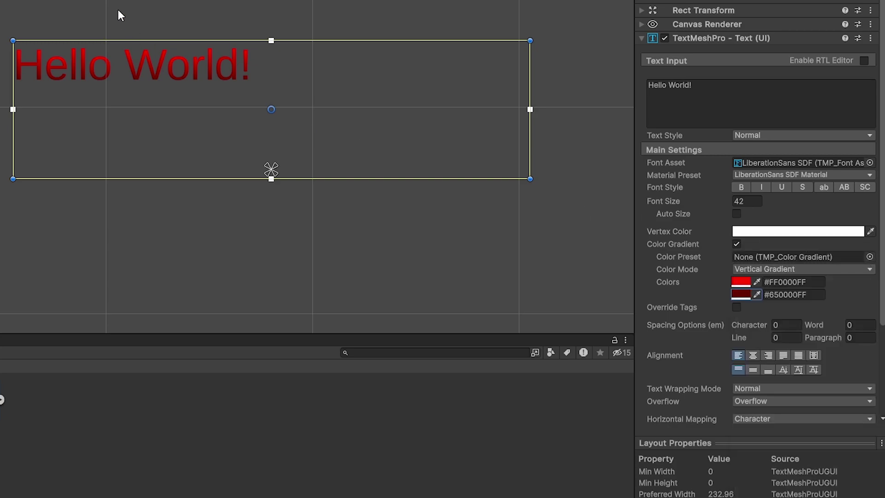
# Switch Color Mode to Four Corners Gradient and set the upper-left colour to green 15FF00 and the upper-right to light blue 00C6FF.
pyautogui.click(849, 270)
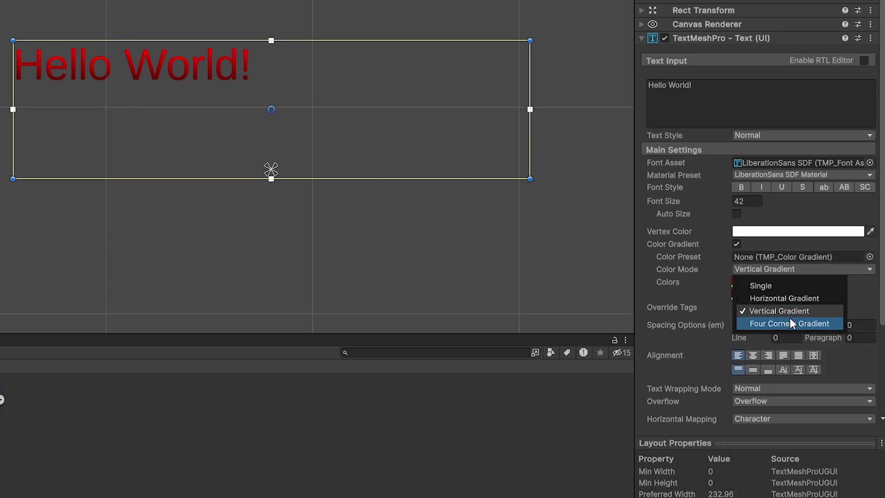
pyautogui.click(839, 322)
pyautogui.click(741, 282)
pyautogui.click(784, 316)
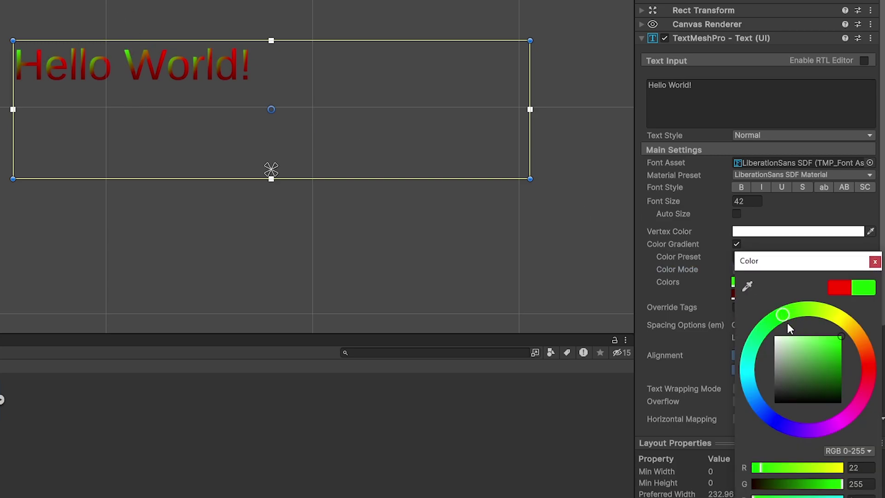
pyautogui.click(875, 262)
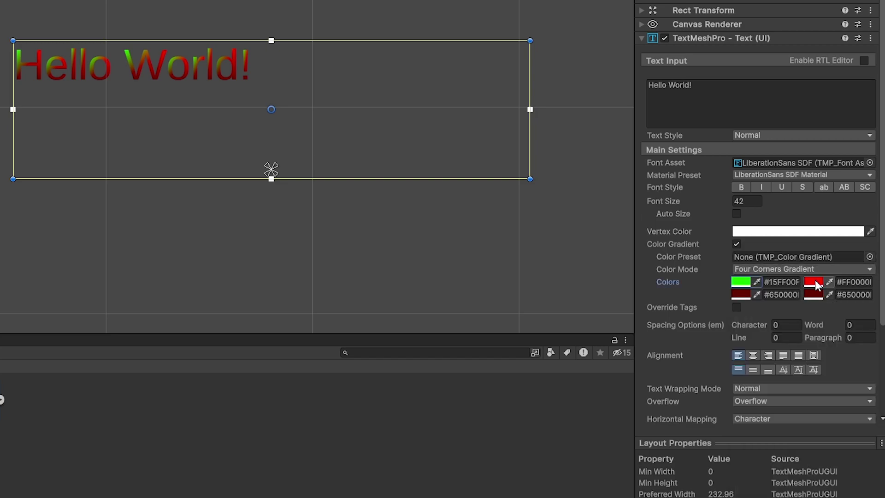
pyautogui.click(815, 283)
pyautogui.click(751, 384)
pyautogui.click(875, 262)
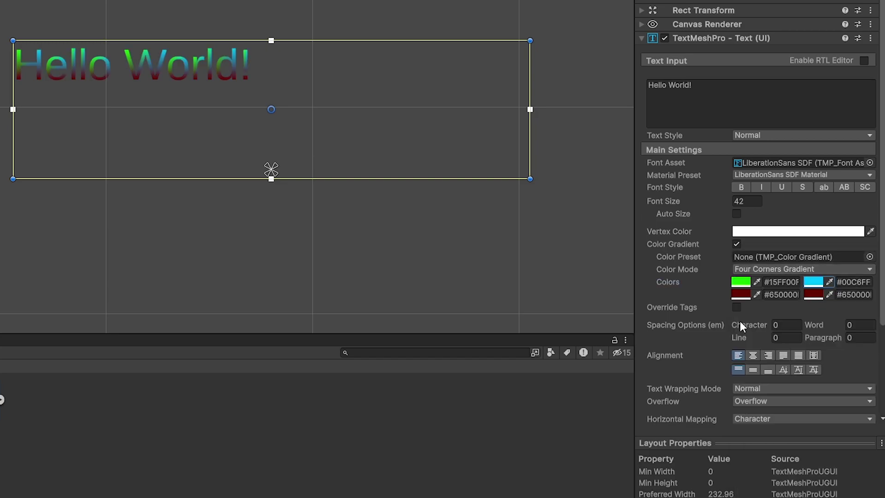
# Set the gradient's lower-left colour to magenta FF00EB and its lower-right colour to orange FFA300.
pyautogui.click(741, 294)
pyautogui.click(843, 420)
pyautogui.moveTo(832, 402); pyautogui.dragTo(849, 318)
pyautogui.click(873, 263)
pyautogui.click(811, 296)
pyautogui.moveTo(860, 354); pyautogui.dragTo(864, 332)
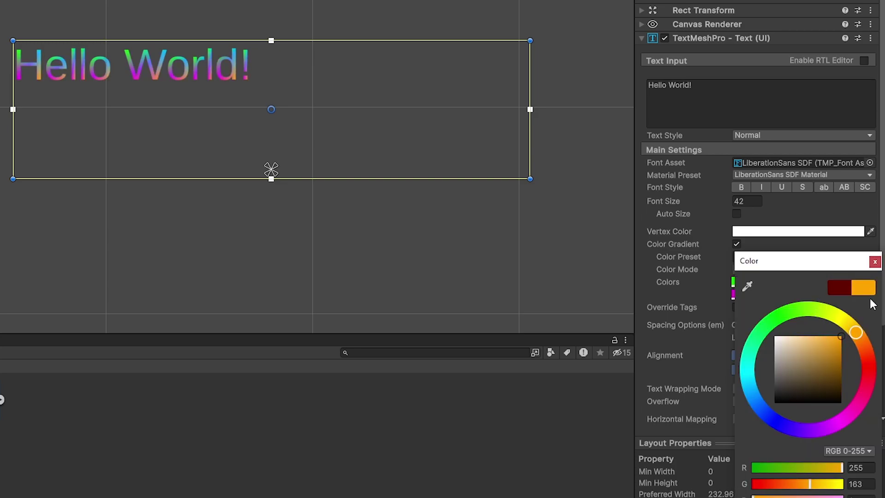
pyautogui.click(874, 262)
pyautogui.scroll(1, 74, 51)
pyautogui.scroll(4, 263, 191)
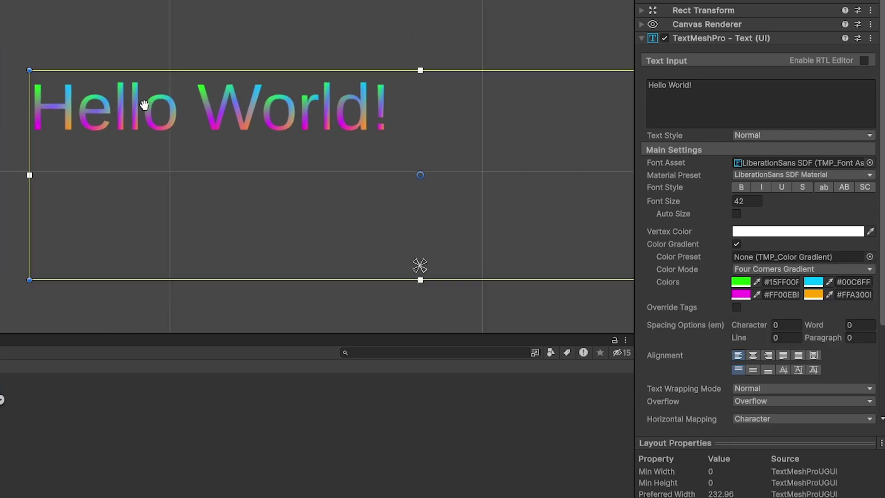
pyautogui.scroll(-4, 263, 189)
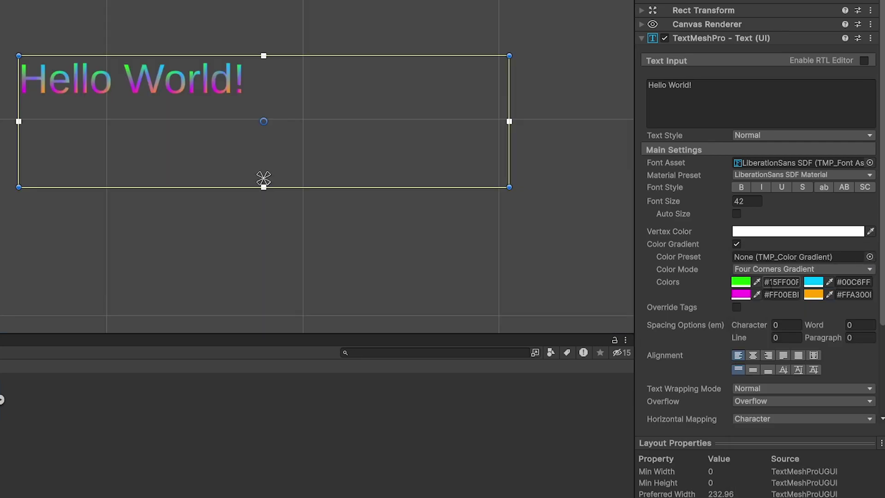
# Review the Color Mode options, keeping Four Corners Gradient, and turn off the text's Color Gradient.
pyautogui.click(784, 269)
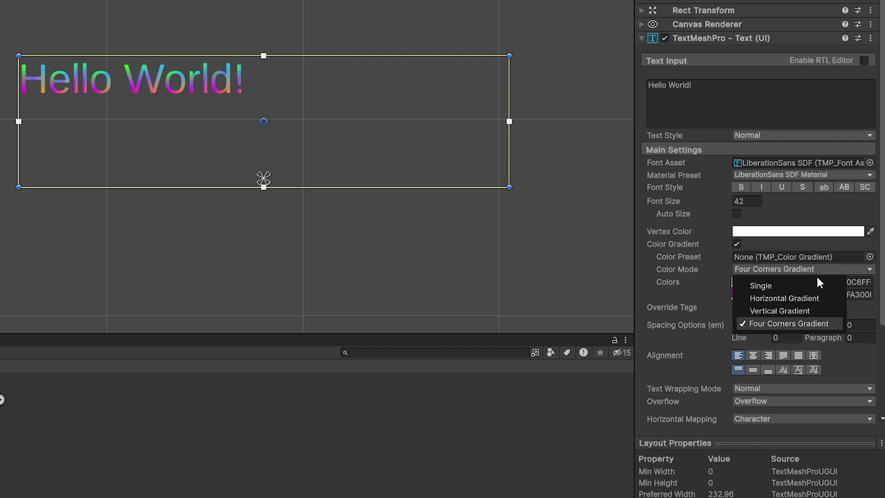
pyautogui.click(788, 324)
pyautogui.click(853, 282)
pyautogui.click(783, 270)
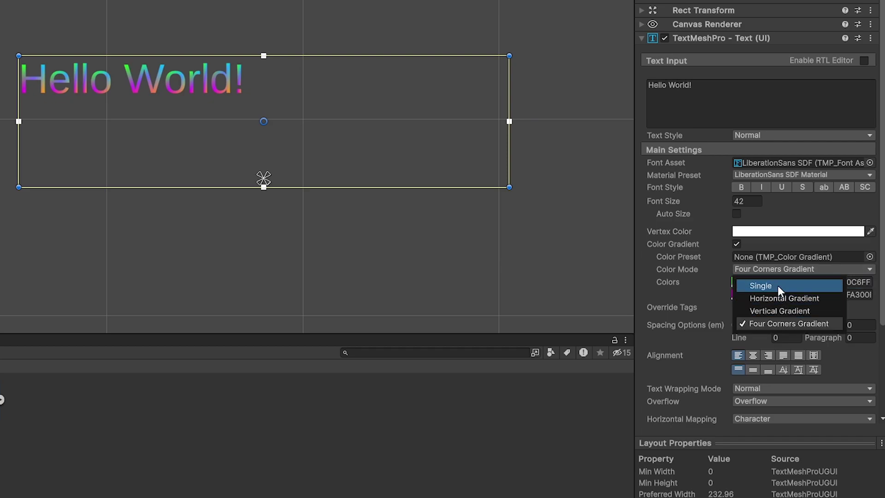
pyautogui.click(737, 244)
pyautogui.click(736, 243)
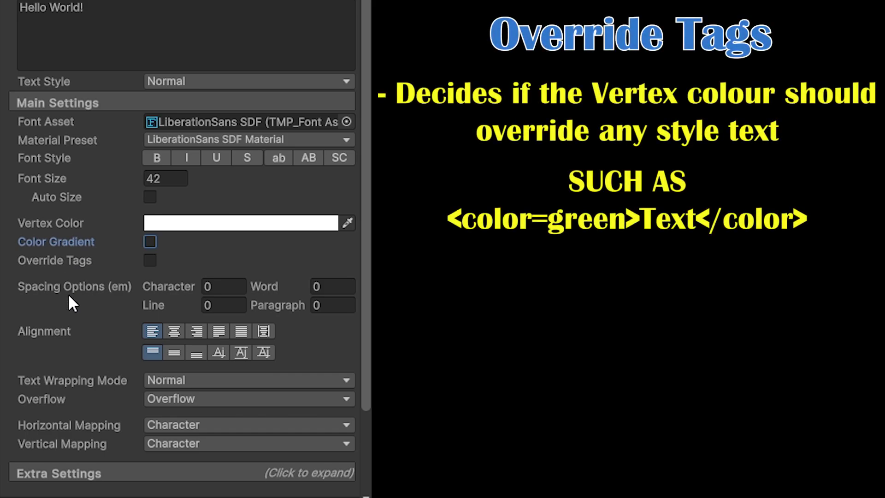
# Wrap the word World in the Text Input with <color=green> and </color> tags.
pyautogui.click(51, 9)
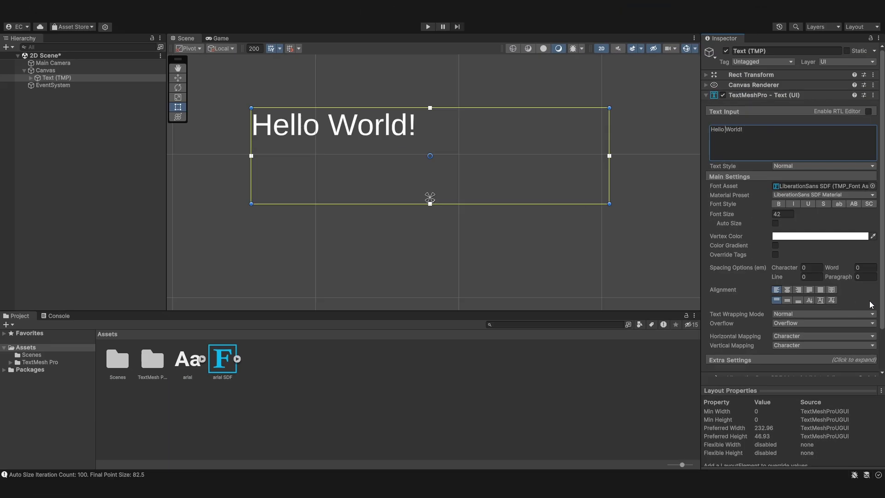
pyautogui.write('<color')
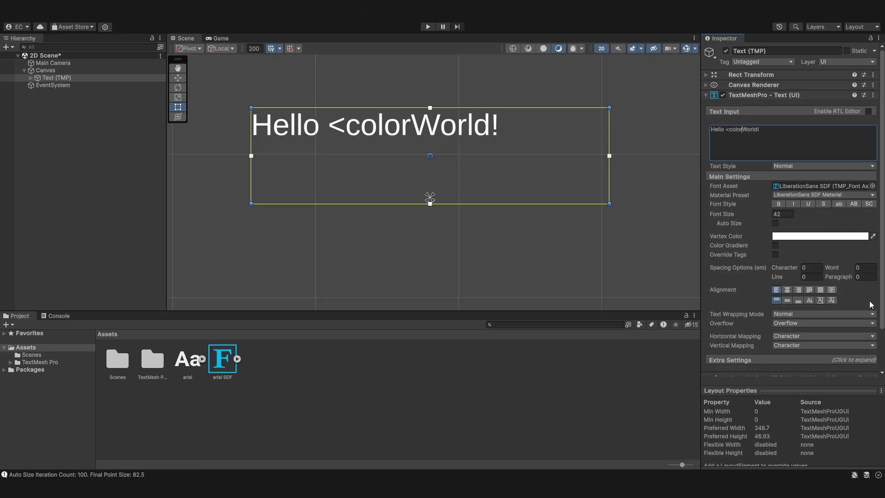
pyautogui.write('>')
pyautogui.press('BackSpace')
pyautogui.write('=green')
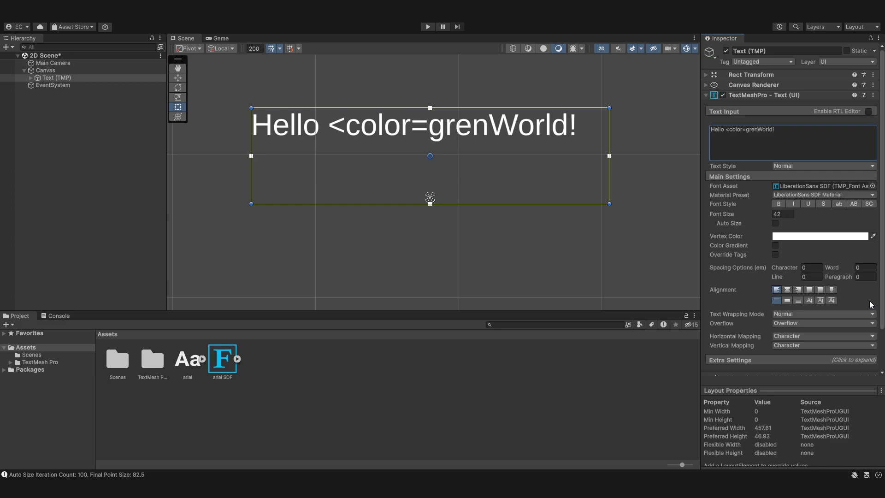
pyautogui.write('>World')
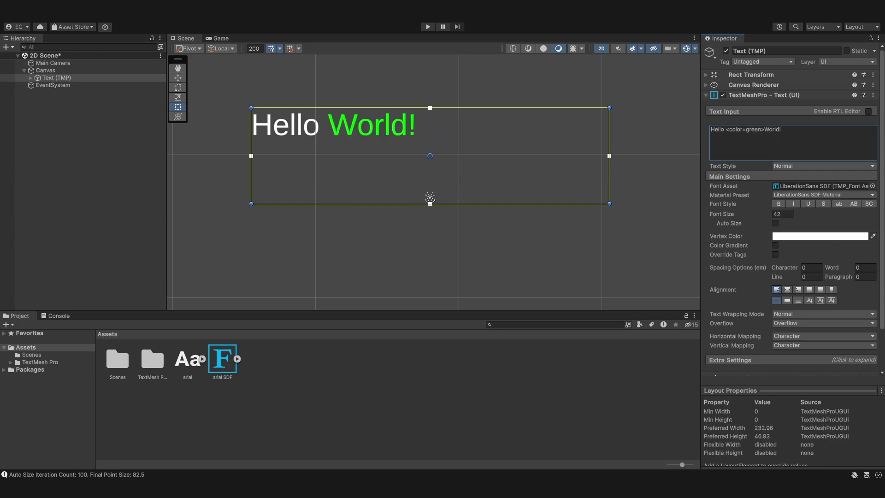
pyautogui.write('</co')
pyautogui.press('BackSpace')
pyautogui.press('BackSpace')
pyautogui.write('/color>')
# Enable Override Tags and view the Vertex Color picker, leaving the colour white.
pyautogui.click(775, 255)
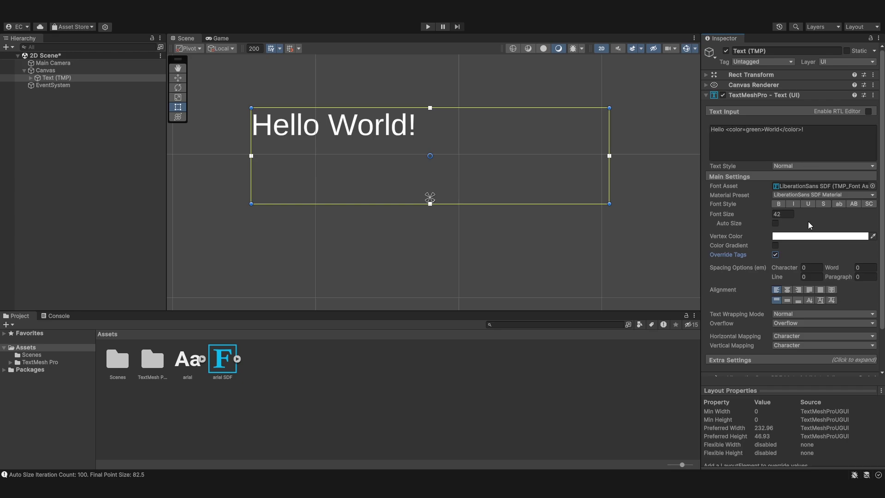
pyautogui.click(808, 236)
pyautogui.moveTo(811, 291); pyautogui.dragTo(749, 234)
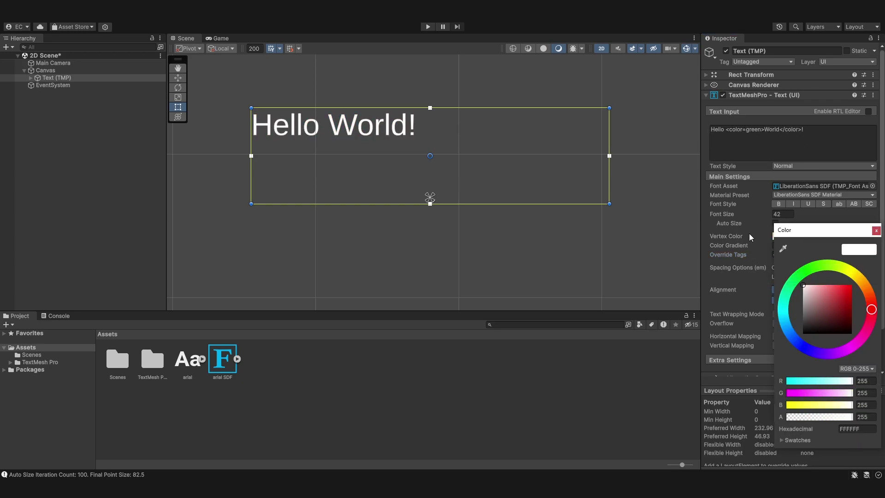
pyautogui.click(876, 230)
# Enable Color Gradient, toggle Override Tags off and on to compare, and turn both options off.
pyautogui.click(776, 245)
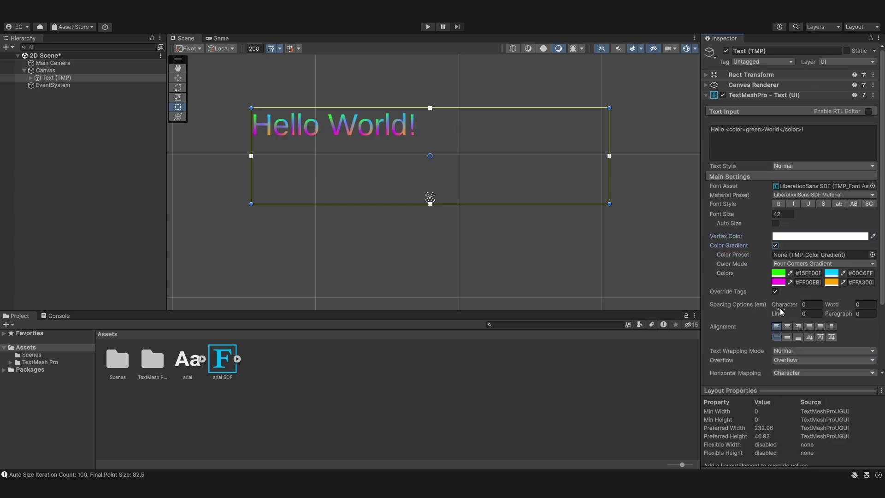
pyautogui.click(775, 291)
pyautogui.click(775, 291)
pyautogui.click(775, 245)
pyautogui.click(775, 254)
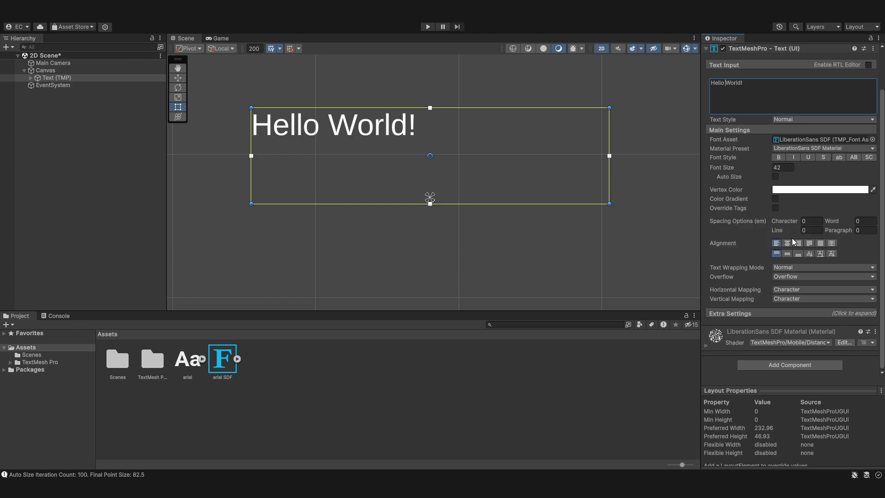
# Try out different Character spacing on the text, down to -3.27, and reset it to 0.
pyautogui.moveTo(786, 217); pyautogui.dragTo(756, 233)
pyautogui.click(816, 218)
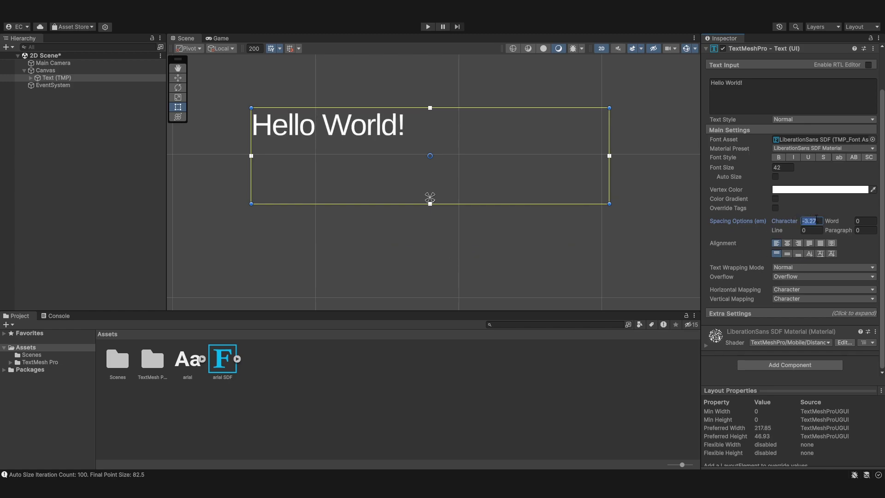
pyautogui.write('0')
# Add the lines 1, 2 and 3 below Hello World! in the Text Input.
pyautogui.click(776, 89)
pyautogui.press('Return')
pyautogui.write('1')
pyautogui.press('Return')
pyautogui.write('2')
pyautogui.press('Return')
pyautogui.write('3')
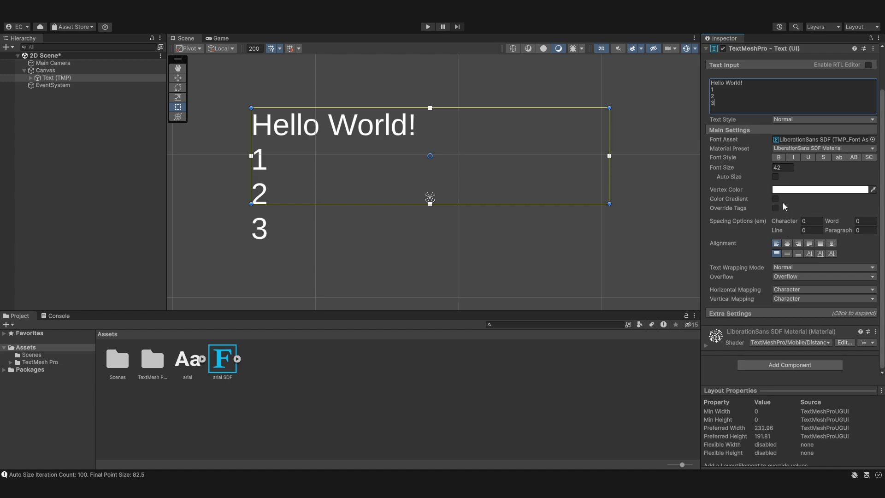
# Try a Line spacing of -37.48 and a Word spacing of 117.58, returning each to 0.
pyautogui.moveTo(795, 233); pyautogui.dragTo(205, 267)
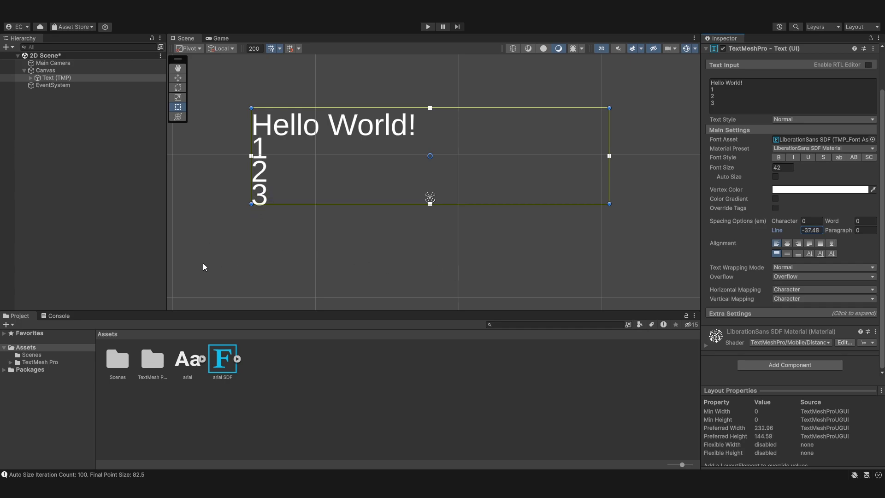
pyautogui.click(811, 230)
pyautogui.write('0')
pyautogui.moveTo(832, 221); pyautogui.dragTo(9, 291)
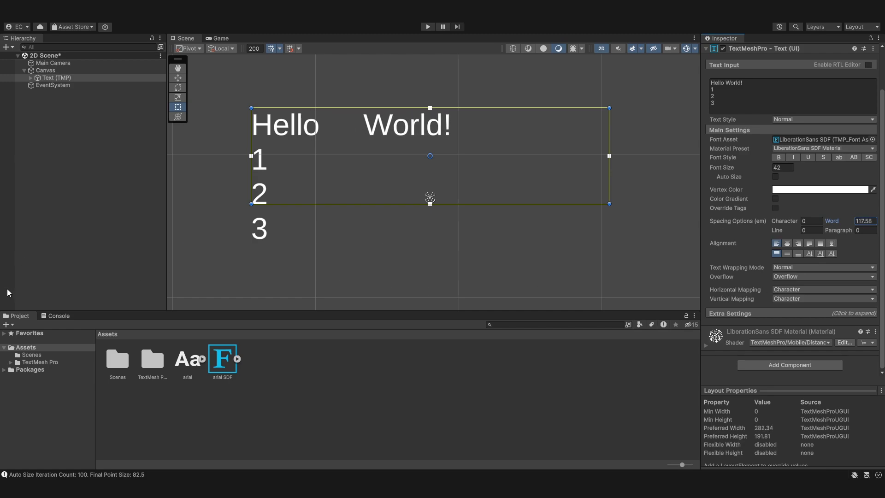
pyautogui.hotkey('ctrl', 'z')
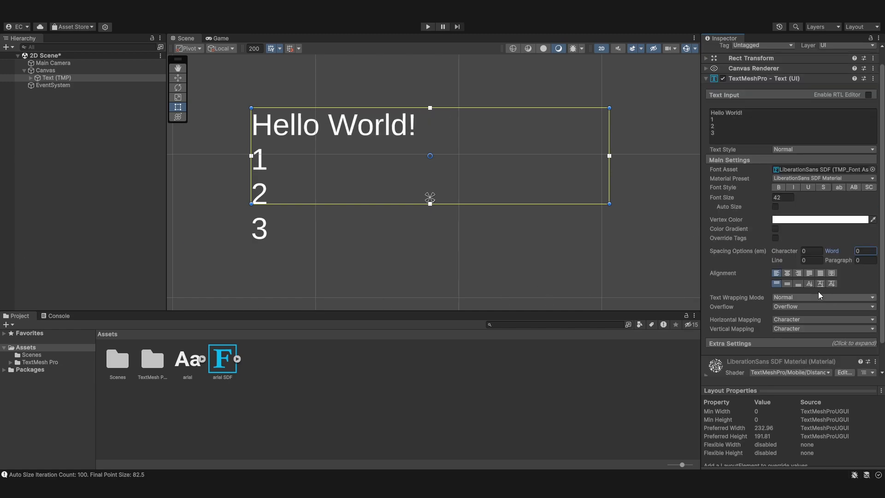
# Add a blank line and a new paragraph reading Hello there after the line 3.
pyautogui.click(752, 132)
pyautogui.click(752, 133)
pyautogui.press('Return')
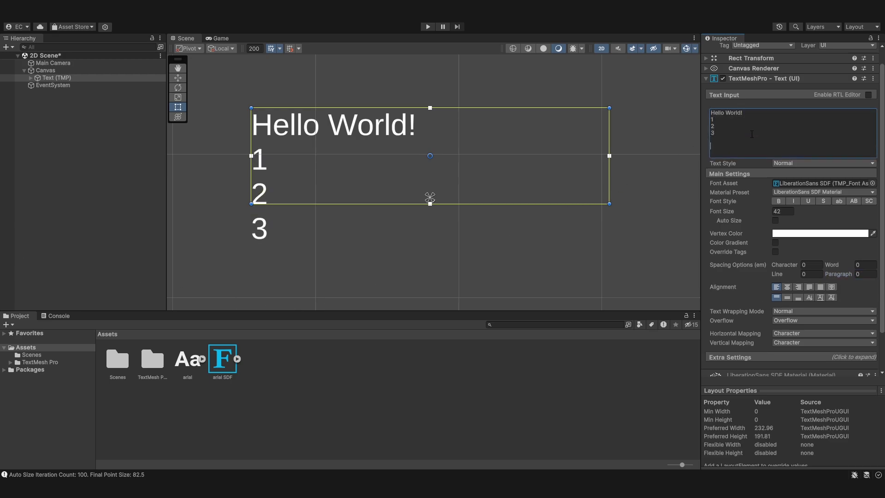
pyautogui.write('Hello there')
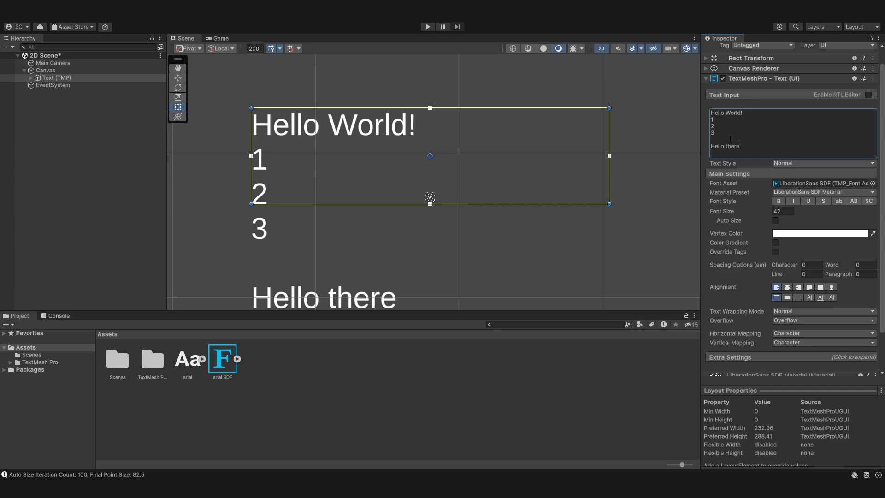
# Try a Paragraph spacing of 49 together with a Line spacing of -43.38.
pyautogui.scroll(-1, 617, 183)
pyautogui.scroll(-1, 618, 184)
pyautogui.scroll(-1, 842, 265)
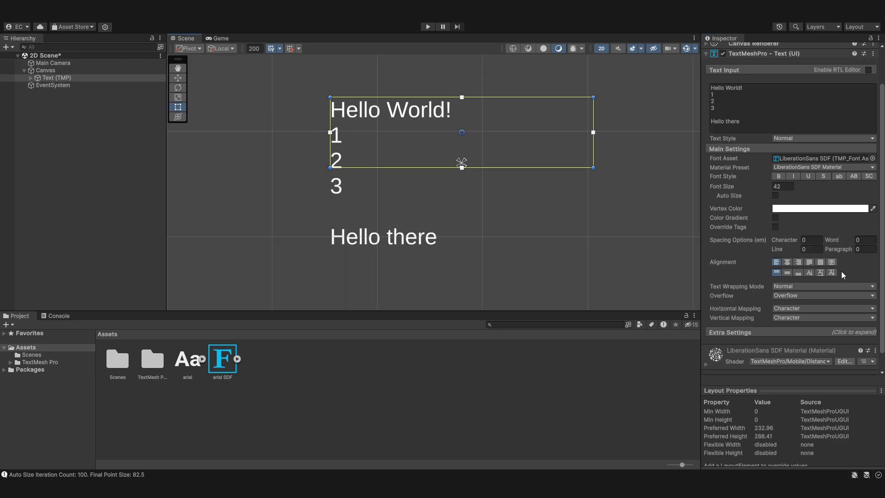
pyautogui.moveTo(842, 252); pyautogui.dragTo(487, 255)
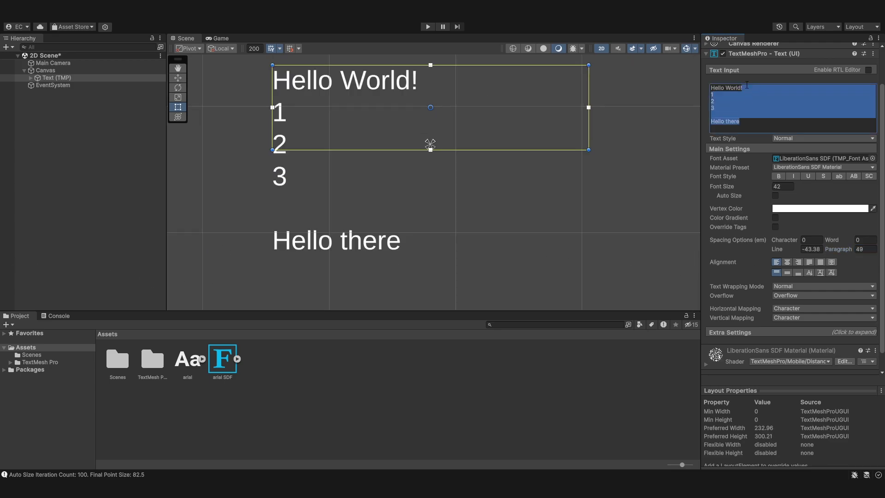
# Delete everything below Hello World! from the Text Input and reset the Line and Paragraph spacing to 0.
pyautogui.press('BackSpace')
pyautogui.click(811, 235)
pyautogui.write('0')
pyautogui.click(859, 235)
pyautogui.write('0')
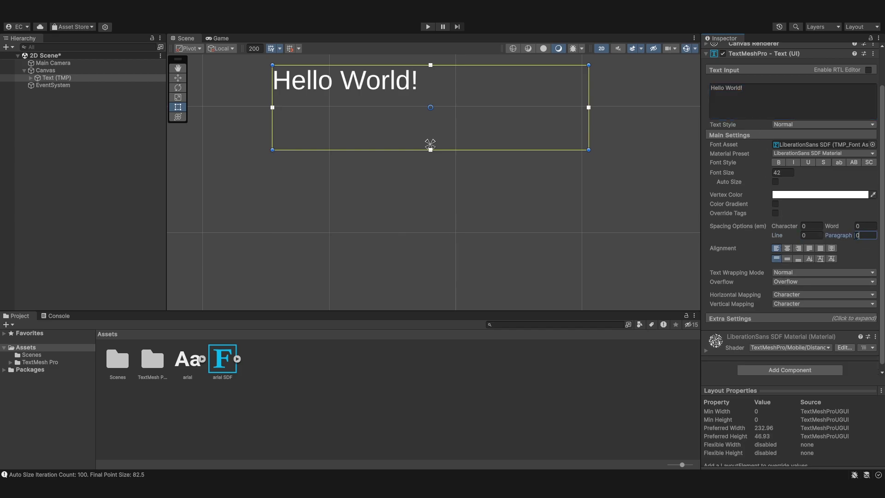
# Try the left, centre, right, top, middle and bottom alignments, leaving the text centred horizontally and vertically.
pyautogui.moveTo(542, 175); pyautogui.dragTo(548, 233, button='middle')
pyautogui.scroll(3, 548, 234)
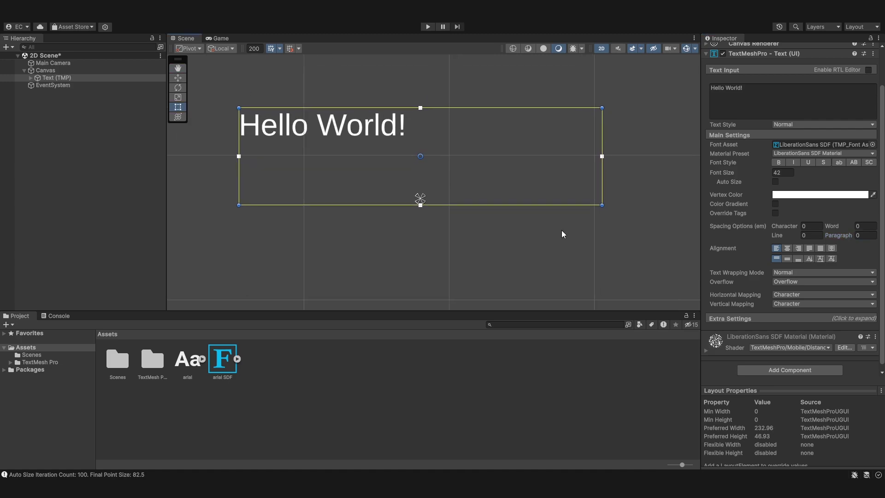
pyautogui.click(787, 248)
pyautogui.click(798, 259)
pyautogui.click(787, 258)
pyautogui.click(795, 249)
pyautogui.click(777, 249)
pyautogui.click(777, 259)
pyautogui.click(787, 248)
pyautogui.click(798, 258)
pyautogui.click(788, 259)
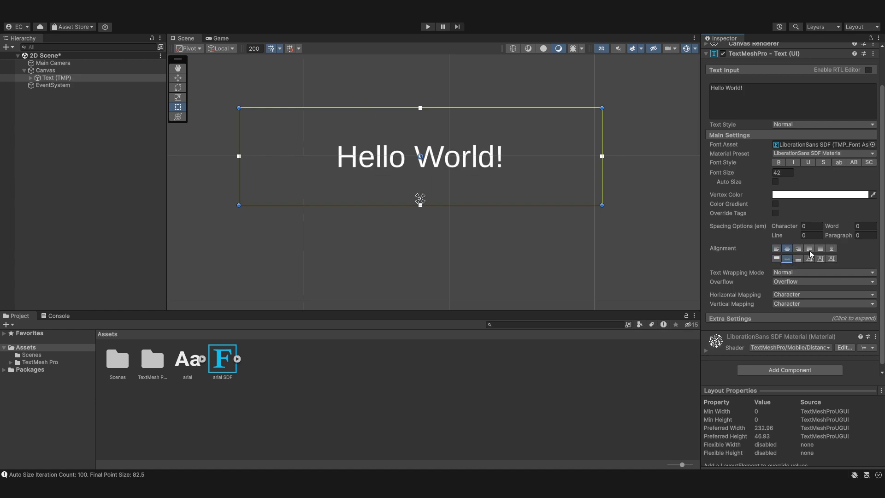
# Try Justified alignment with a Wrap Mix of 0.565, and switch to Flush alignment with a Wrap Mix of 0.
pyautogui.click(810, 248)
pyautogui.moveTo(853, 269); pyautogui.dragTo(802, 264)
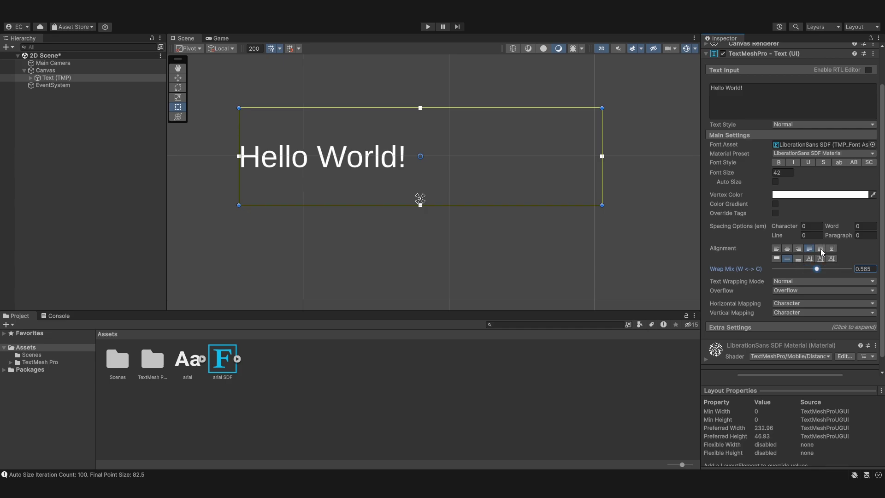
pyautogui.click(820, 248)
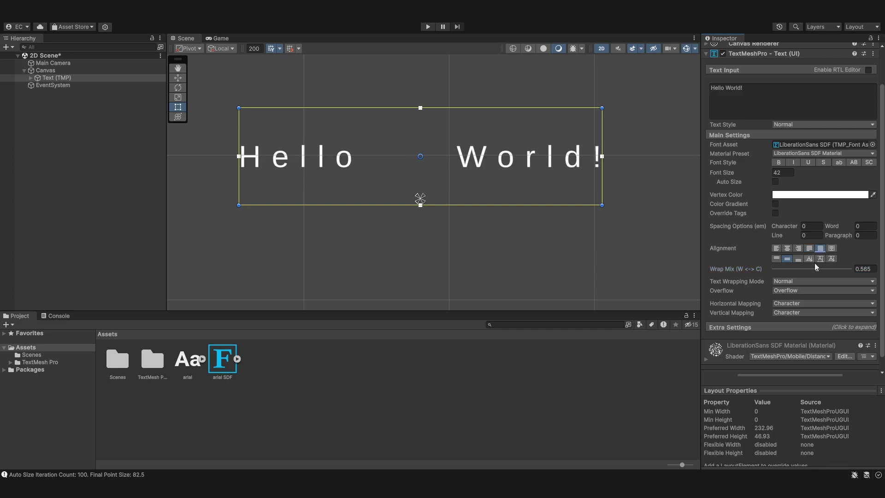
pyautogui.moveTo(815, 269); pyautogui.dragTo(714, 259)
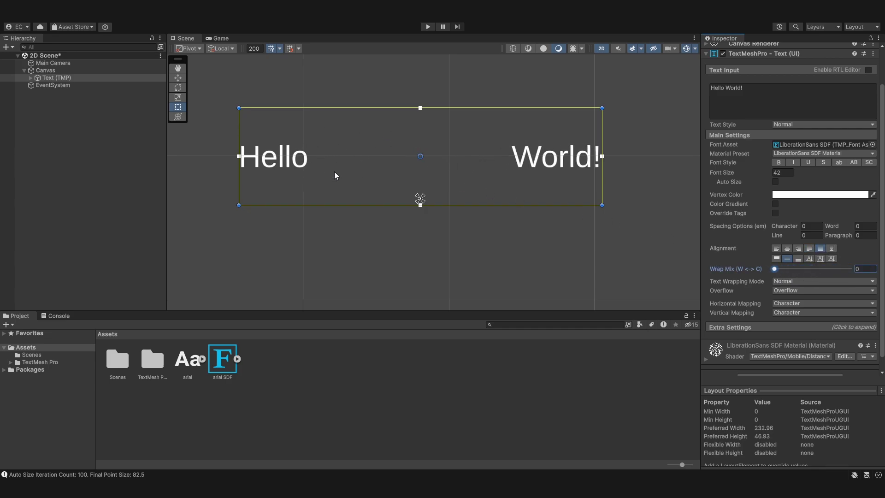
# Change the text to Hello to the World! and try out the Wrap Mix on it, leaving it at 0.
pyautogui.click(727, 92)
pyautogui.click(727, 92)
pyautogui.write('to the')
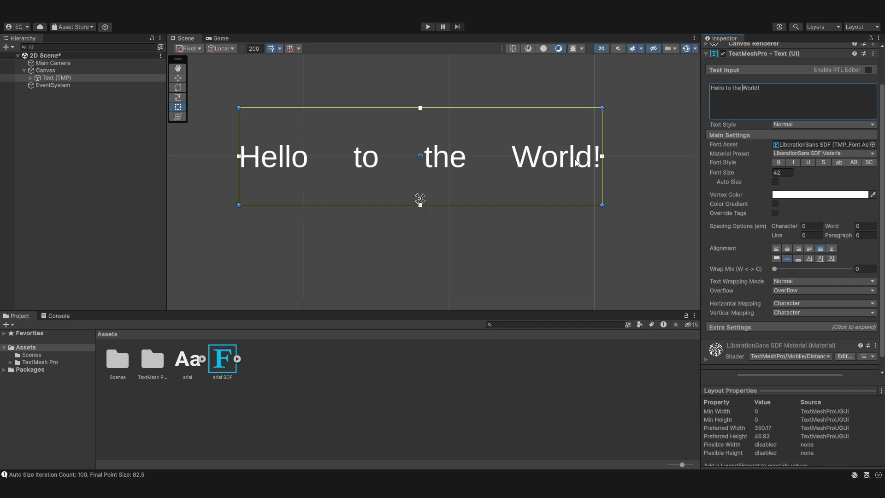
pyautogui.moveTo(776, 269); pyautogui.dragTo(652, 256)
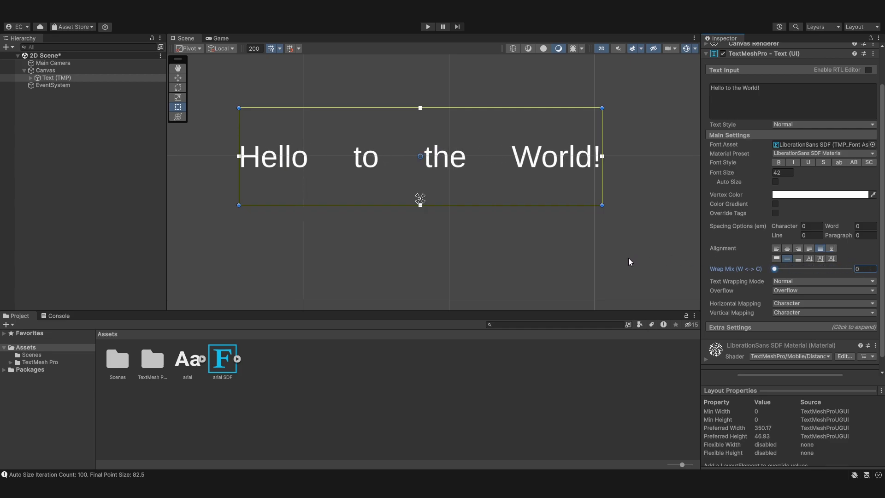
# Try the Geometry Center alignment on the text, and switch to centred horizontal with Baseline vertical alignment.
pyautogui.click(830, 249)
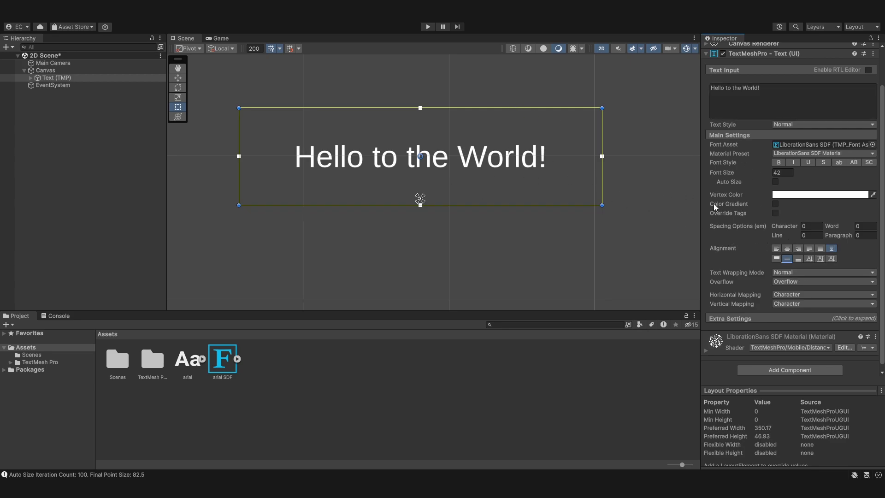
pyautogui.moveTo(864, 242); pyautogui.dragTo(112, 257)
pyautogui.scroll(1, 786, 243)
pyautogui.moveTo(783, 249); pyautogui.dragTo(419, 260)
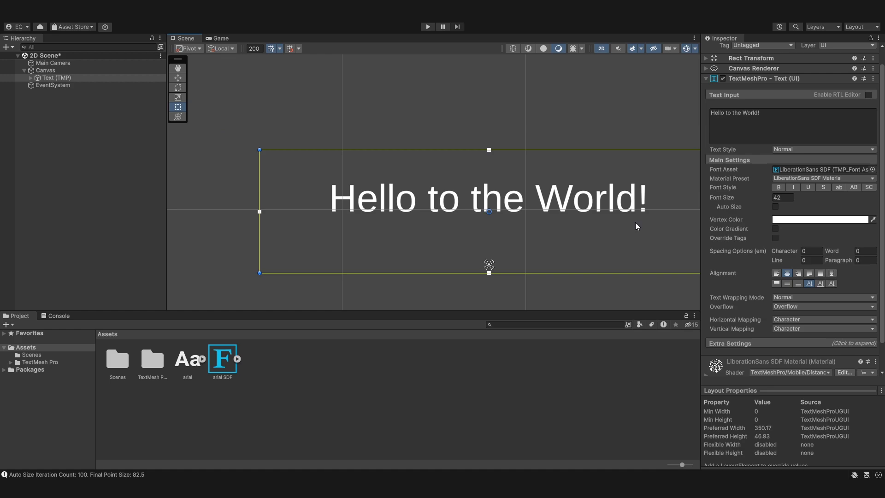
# Shorten the text box slightly by raising its bottom edge in the scene.
pyautogui.scroll(3, 626, 225)
pyautogui.moveTo(598, 220); pyautogui.dragTo(566, 224, button='middle')
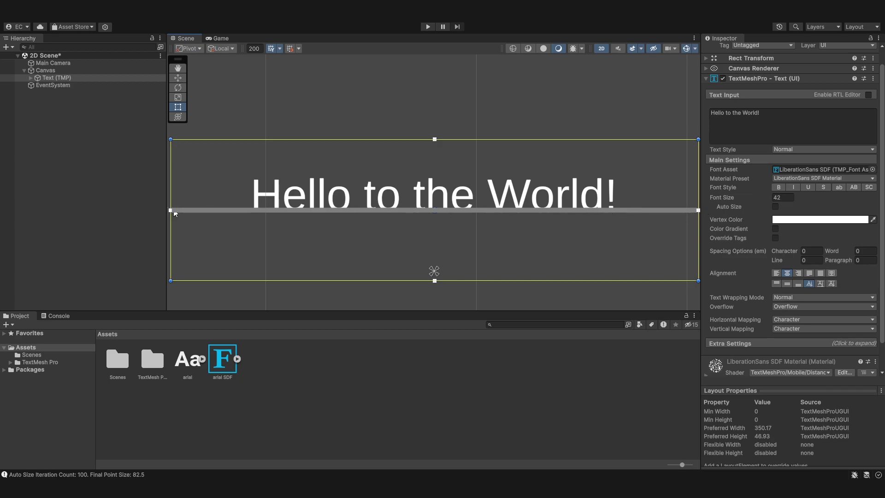
pyautogui.moveTo(462, 280)
pyautogui.mouseDown()
pyautogui.moveTo(465, 317)
pyautogui.moveTo(458, 243)
pyautogui.moveTo(468, 309)
pyautogui.moveTo(467, 268)
pyautogui.mouseUp()
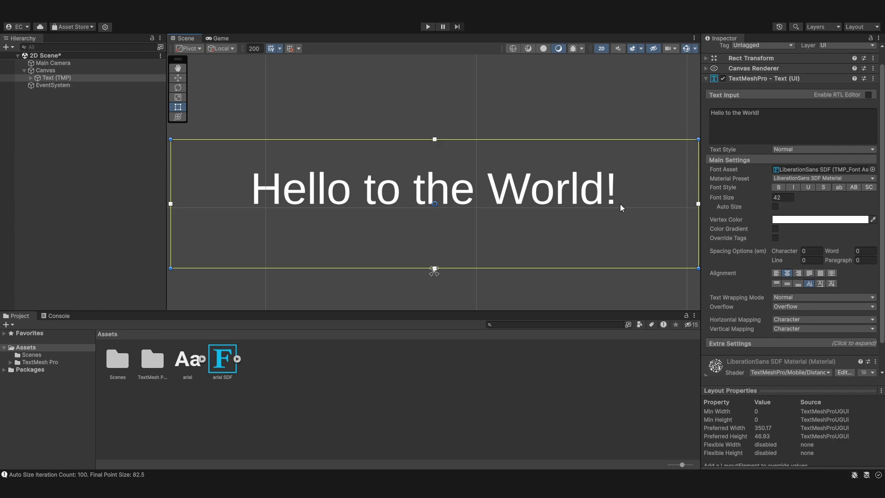
# Compare the Midline and Middle vertical alignments on the text, leaving Midline active.
pyautogui.click(822, 284)
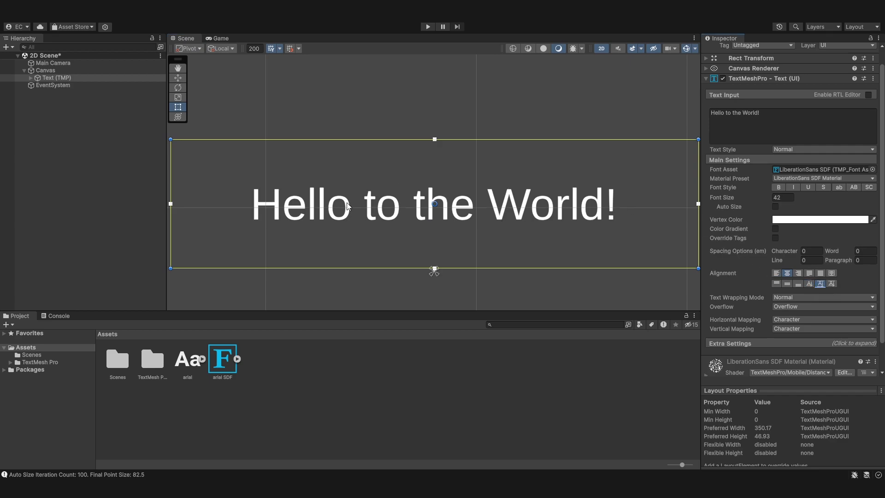
pyautogui.click(787, 284)
pyautogui.click(820, 284)
pyautogui.click(790, 285)
pyautogui.click(819, 285)
pyautogui.click(789, 284)
pyautogui.click(820, 284)
pyautogui.moveTo(572, 213); pyautogui.dragTo(530, 189, button='middle')
pyautogui.scroll(-3, 521, 172)
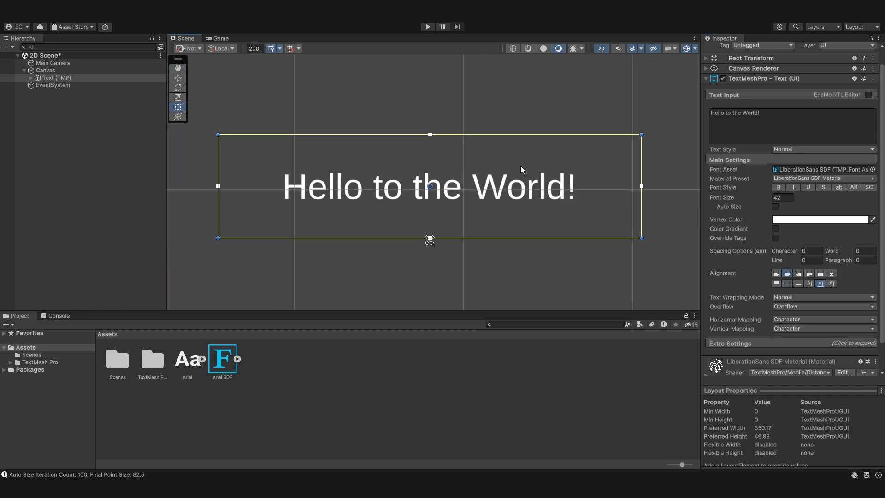
# Compare the Capline and Midline vertical alignments, and set the vertical alignment to Middle.
pyautogui.click(832, 284)
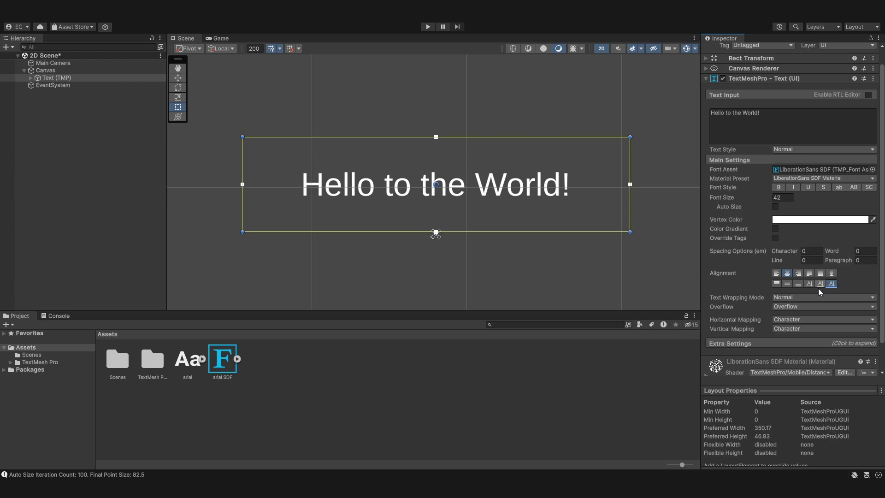
pyautogui.click(819, 285)
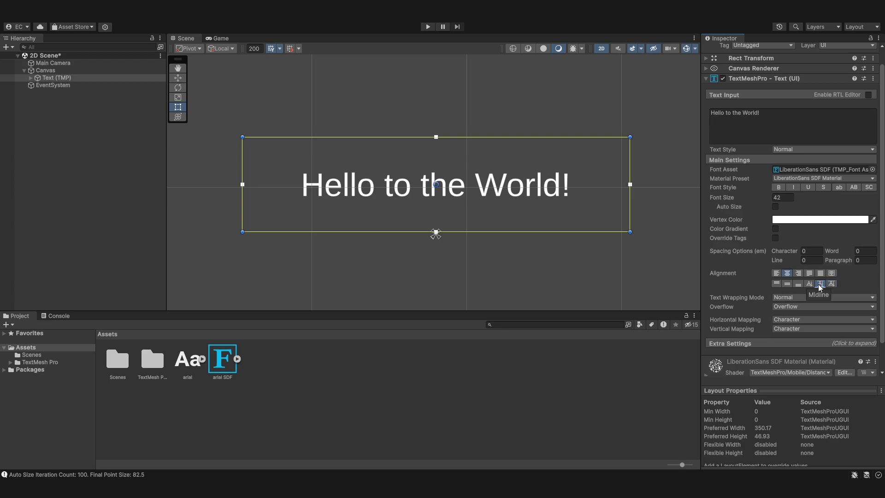
pyautogui.click(832, 284)
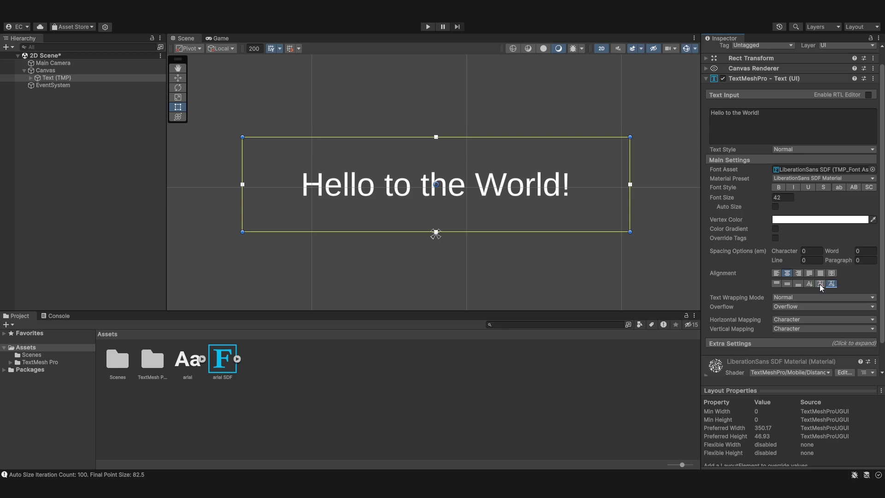
pyautogui.click(771, 121)
pyautogui.hotkey('ctrl', 'a')
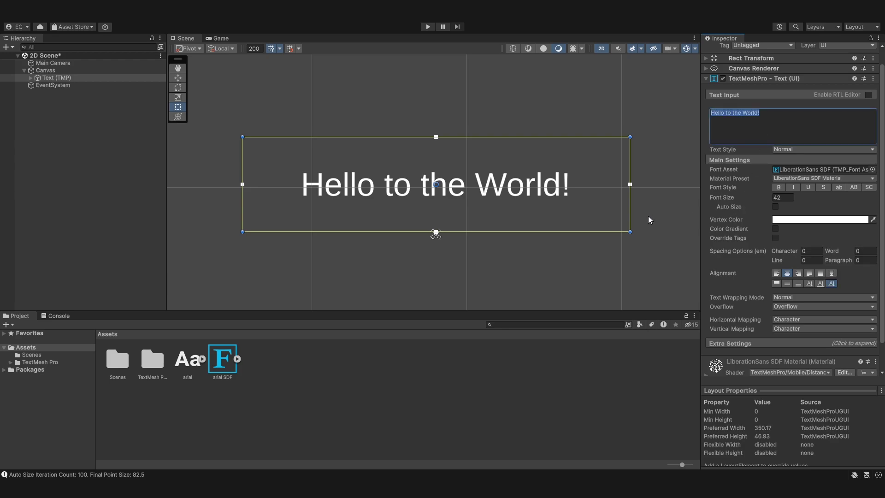
pyautogui.click(790, 127)
pyautogui.click(831, 284)
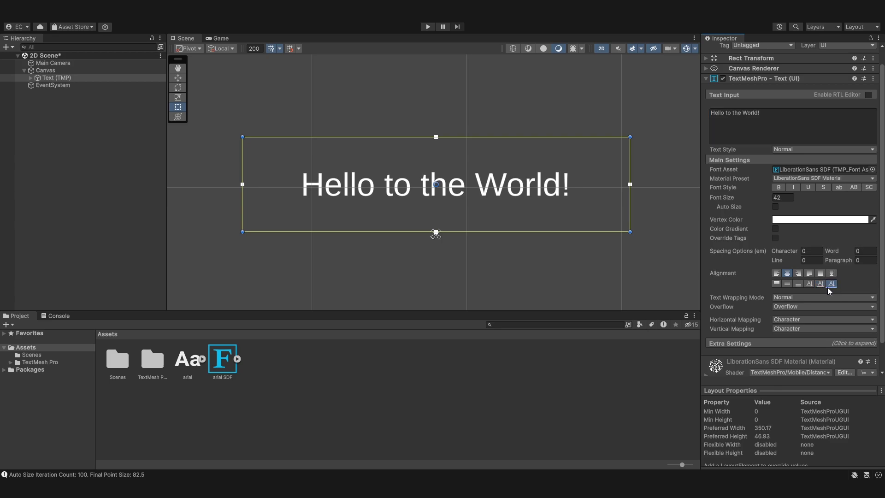
pyautogui.click(787, 283)
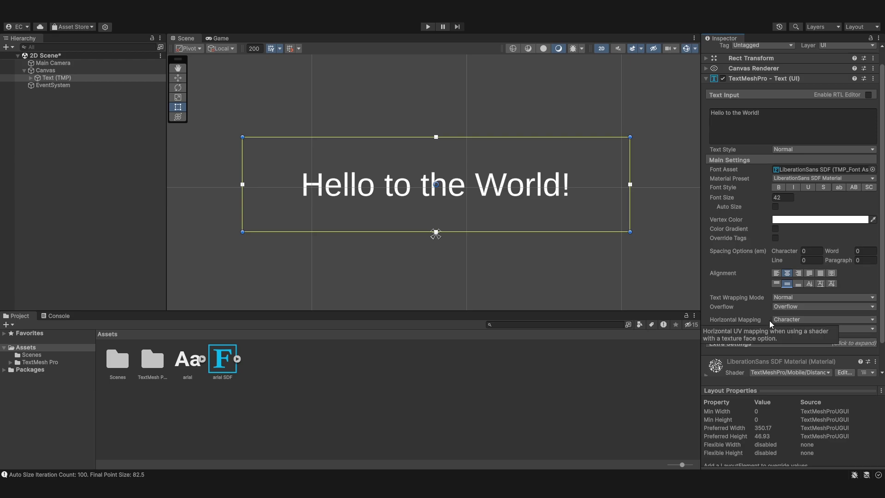
# Examine the available options for the text's UV mapping and Overflow settings.
pyautogui.click(802, 320)
pyautogui.click(843, 330)
pyautogui.click(823, 306)
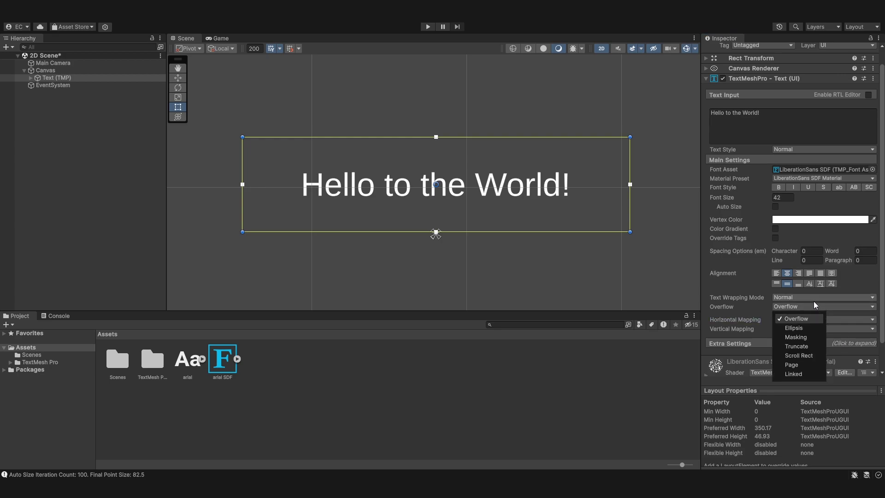
pyautogui.click(811, 298)
pyautogui.click(767, 303)
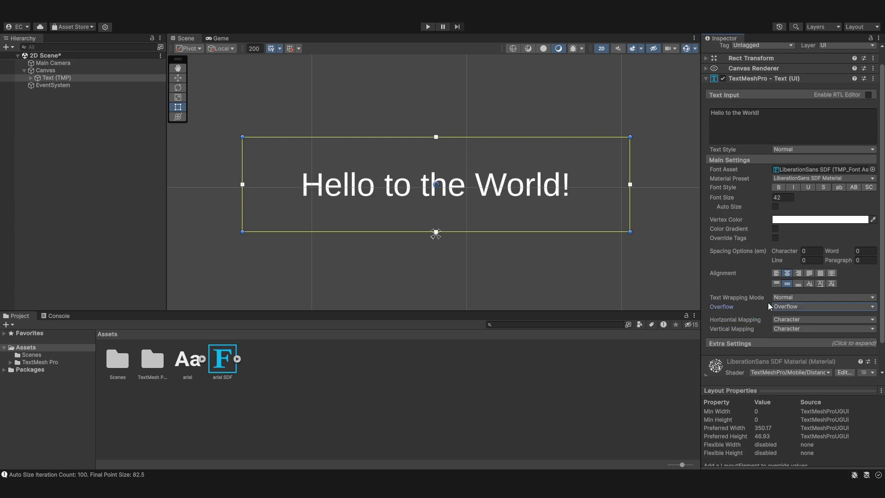
pyautogui.click(788, 307)
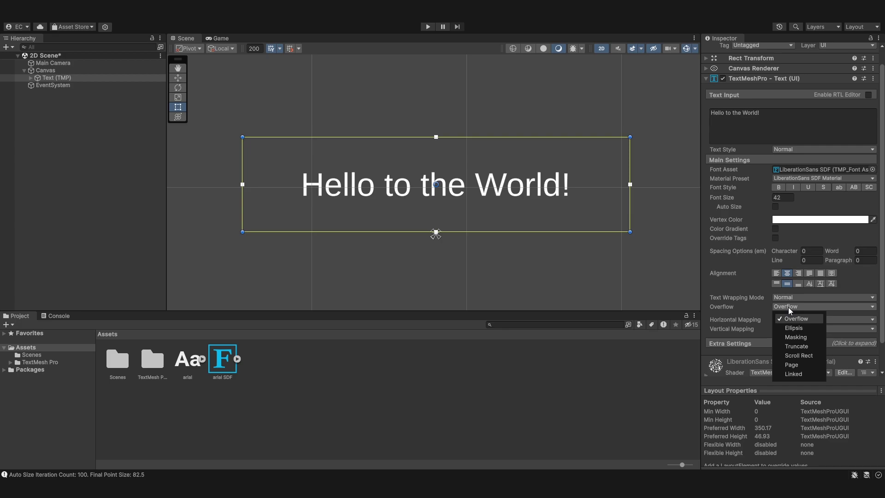
pyautogui.click(780, 307)
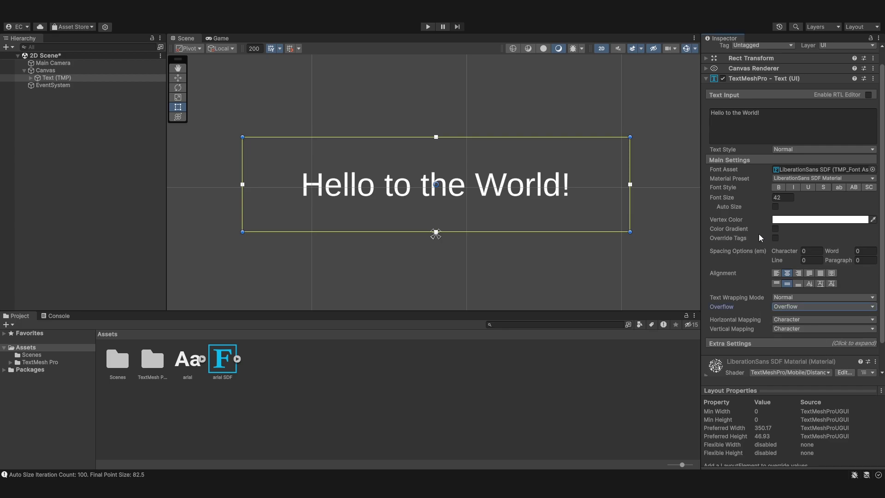
# Expand the Extra Settings section of the TextMeshPro component.
pyautogui.scroll(-1, 758, 234)
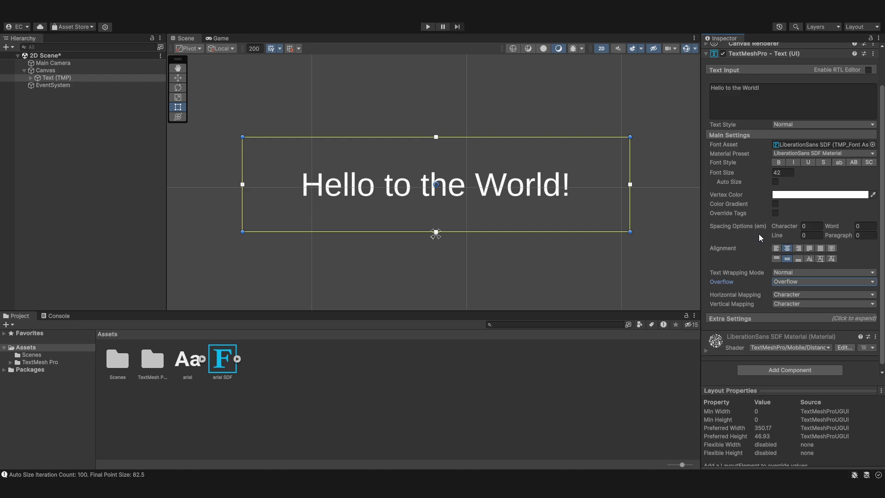
pyautogui.scroll(-1, 759, 234)
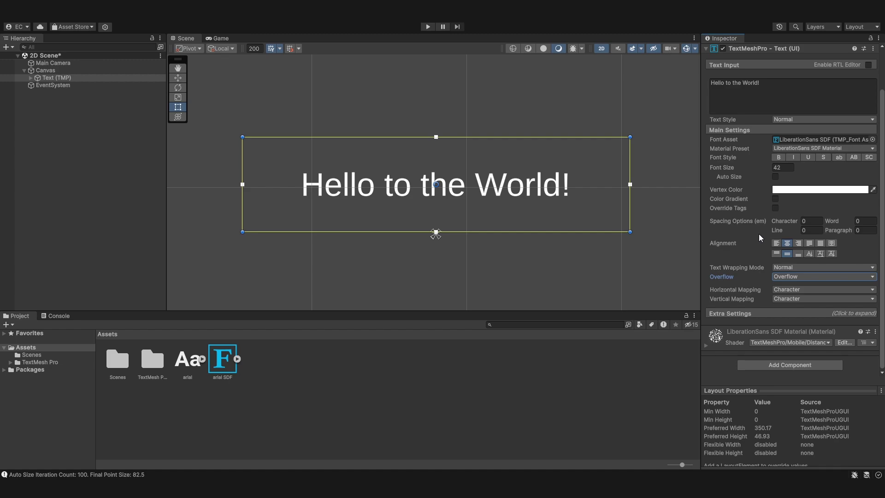
pyautogui.click(768, 312)
pyautogui.scroll(-5, 763, 295)
pyautogui.scroll(-2, 756, 278)
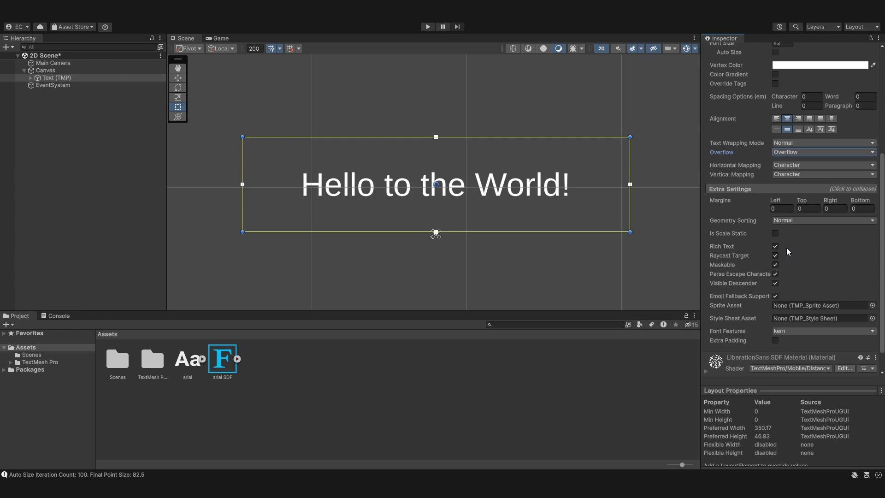
# Set the text margins to 100 for Left and Right and 10 for Top and Bottom.
pyautogui.click(782, 209)
pyautogui.write('100')
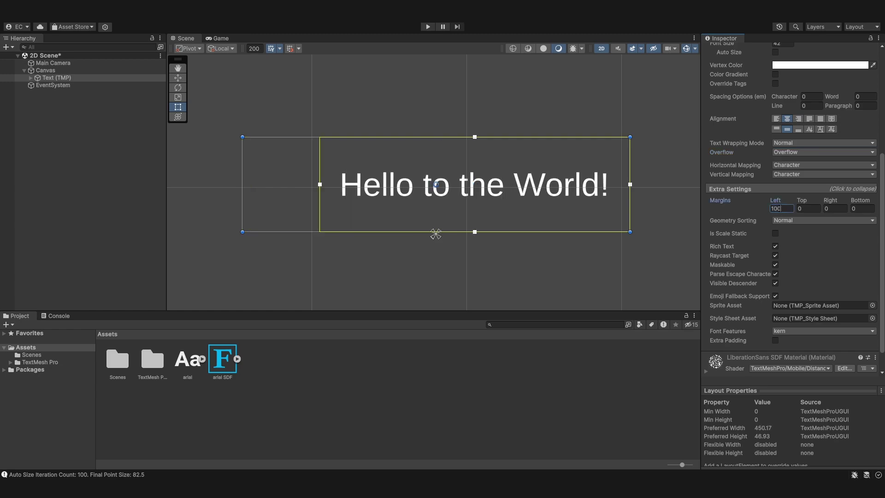
pyautogui.press('Tab')
pyautogui.press('Tab')
pyautogui.press('Tab')
pyautogui.write('1')
pyautogui.press('BackSpace')
pyautogui.hotkey('shift', 'Tab')
pyautogui.write('100')
pyautogui.click(809, 207)
pyautogui.write('10')
pyautogui.press('Tab')
pyautogui.press('Tab')
pyautogui.write('10')
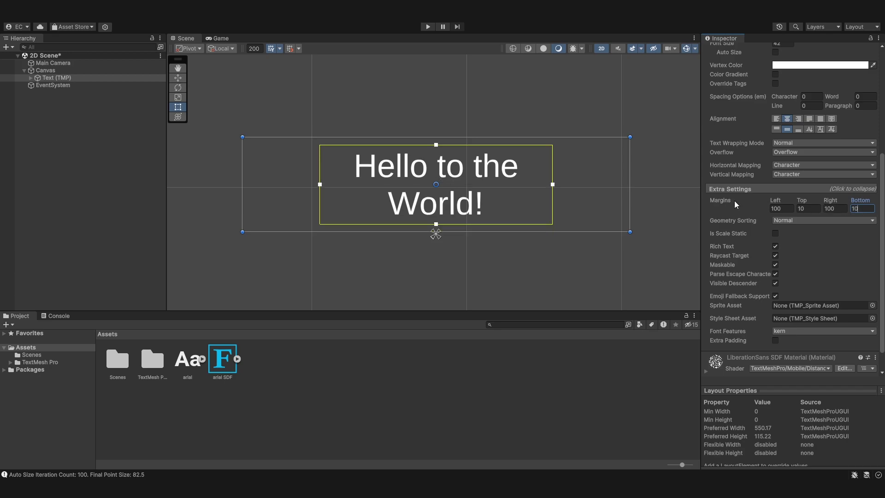
# Deselect and reselect the text in the scene, and reset all four margins to 0.
pyautogui.click(602, 246)
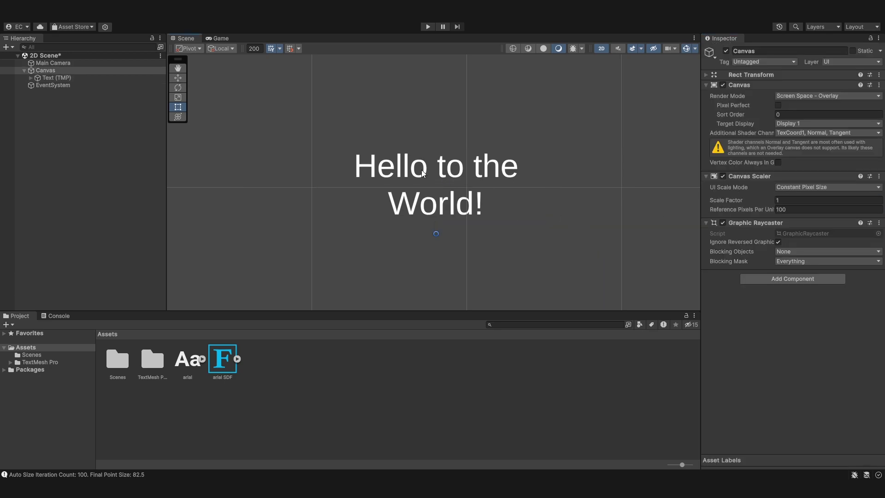
pyautogui.click(480, 172)
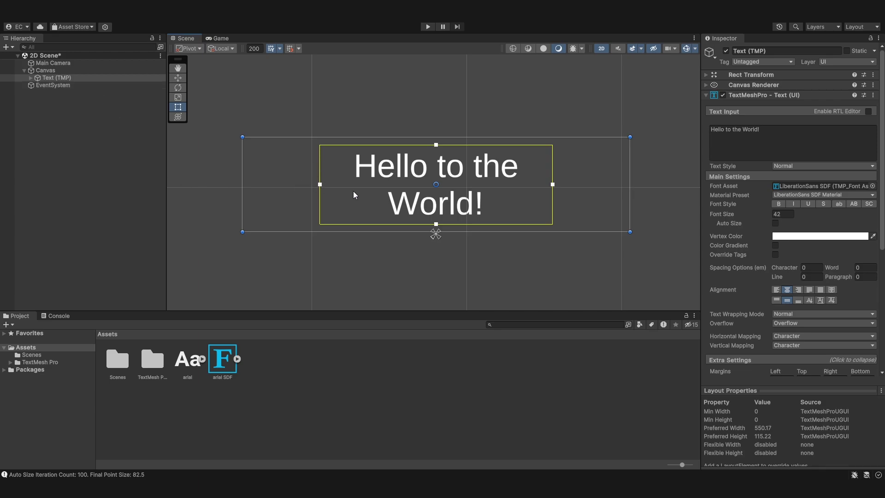
pyautogui.scroll(-6, 793, 235)
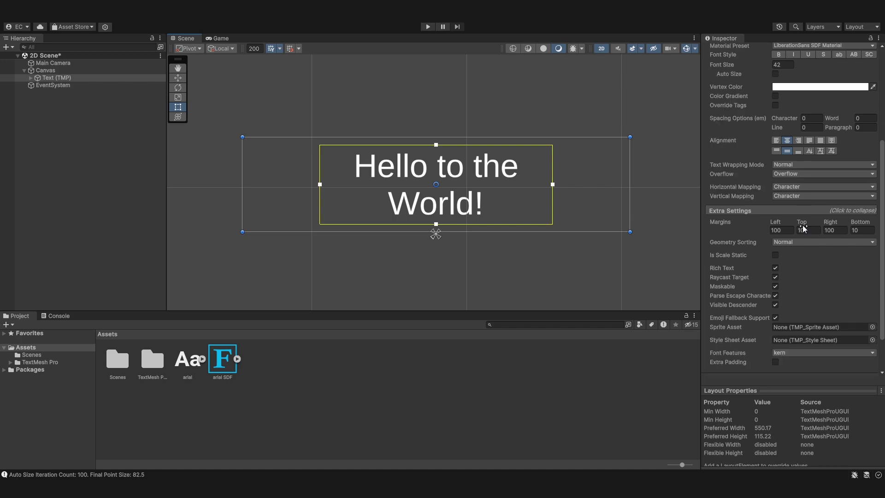
pyautogui.click(783, 205)
pyautogui.write('0')
pyautogui.click(829, 206)
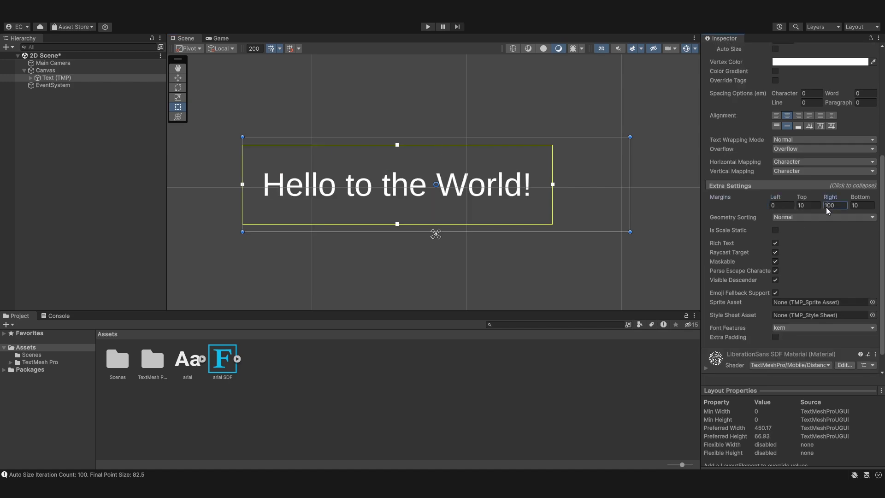
pyautogui.write('0')
pyautogui.click(803, 206)
pyautogui.write('0')
pyautogui.click(859, 206)
pyautogui.write('0')
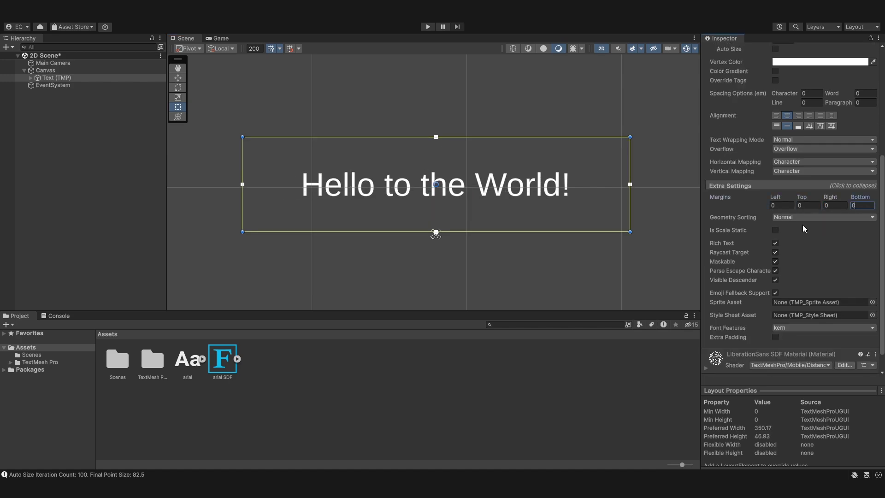
# Check the Geometry Sorting options and read the setting's description.
pyautogui.click(793, 217)
pyautogui.click(745, 217)
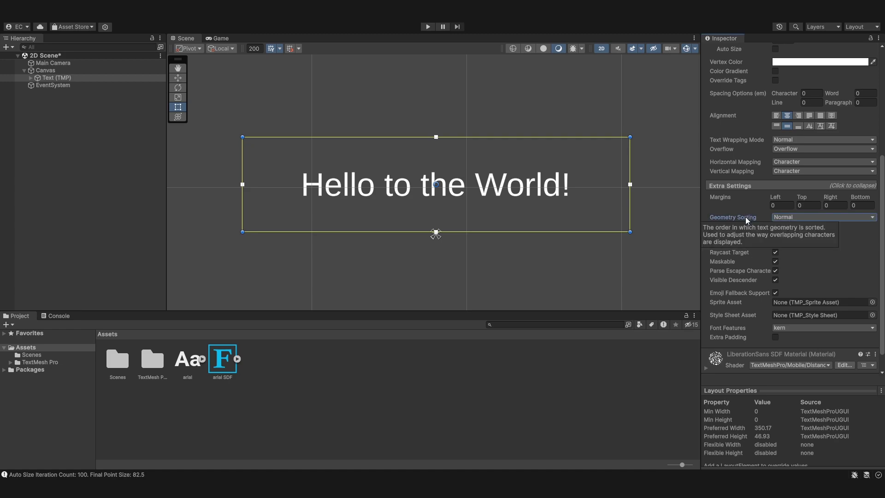
pyautogui.moveTo(739, 218)
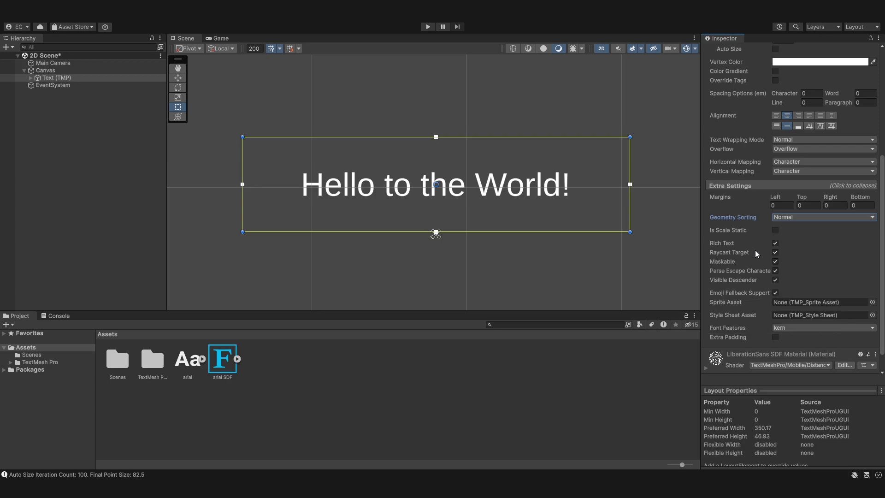
# Append \nA new line to the end of the Hello to the World! text.
pyautogui.scroll(7, 753, 261)
pyautogui.click(773, 140)
pyautogui.click(779, 136)
pyautogui.write('\\n')
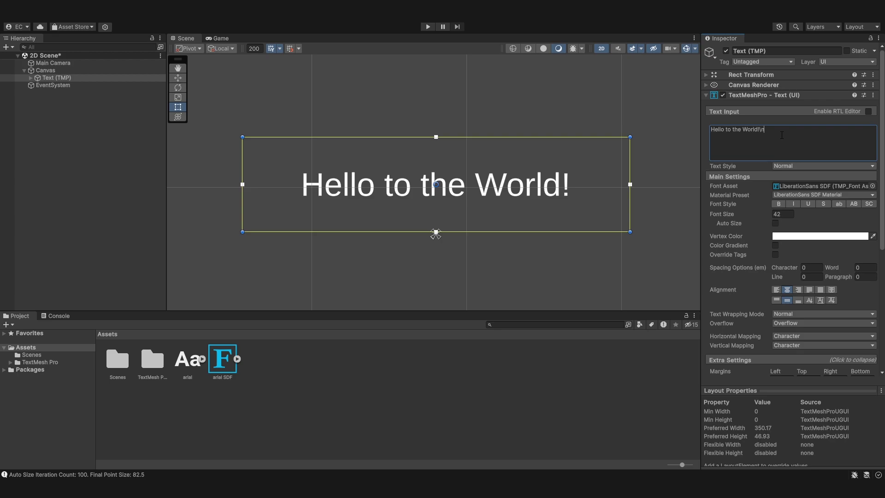
pyautogui.write('An')
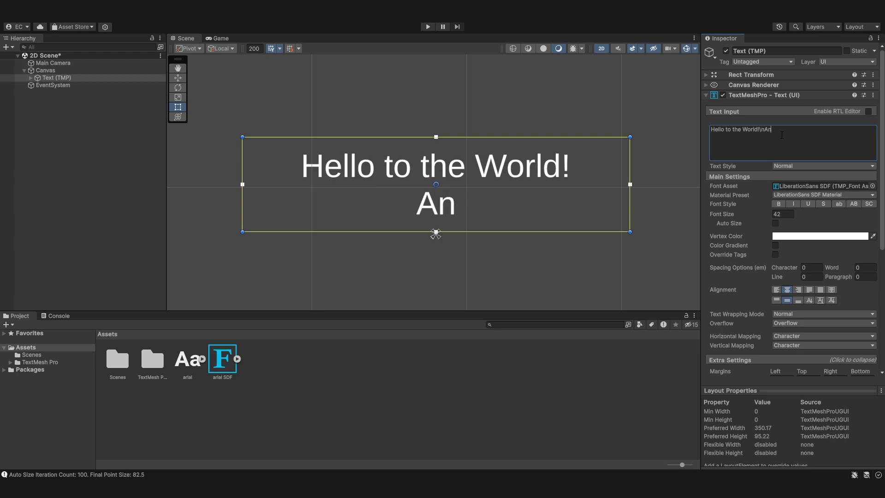
pyautogui.press('BackSpace')
pyautogui.write('new line')
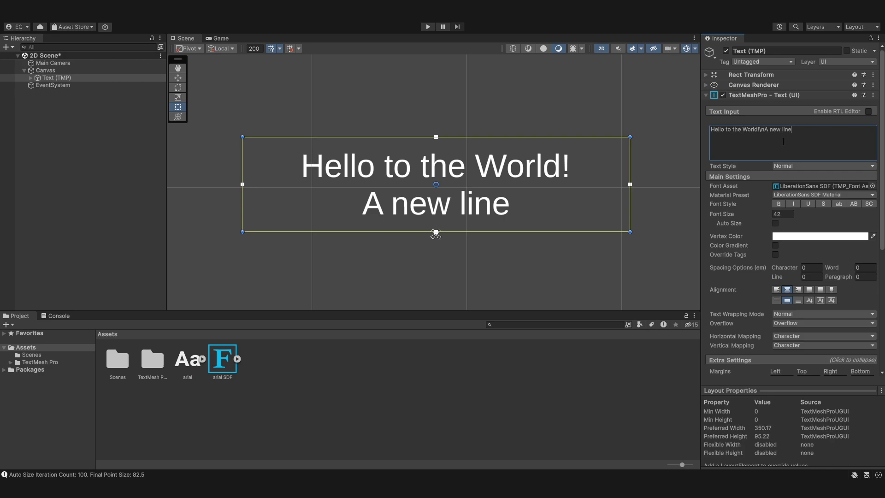
# Turn off Parse Escape Characters in the text's Extra Settings.
pyautogui.scroll(-4, 767, 227)
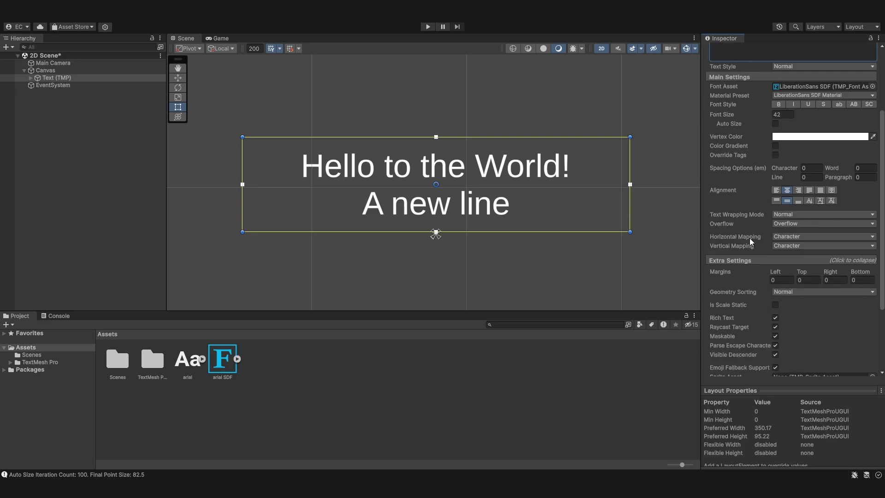
pyautogui.scroll(2, 734, 233)
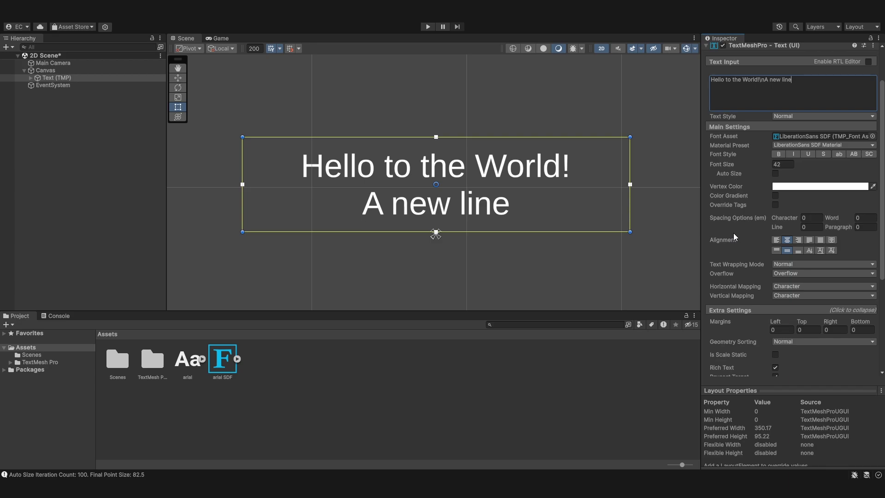
pyautogui.scroll(-5, 733, 233)
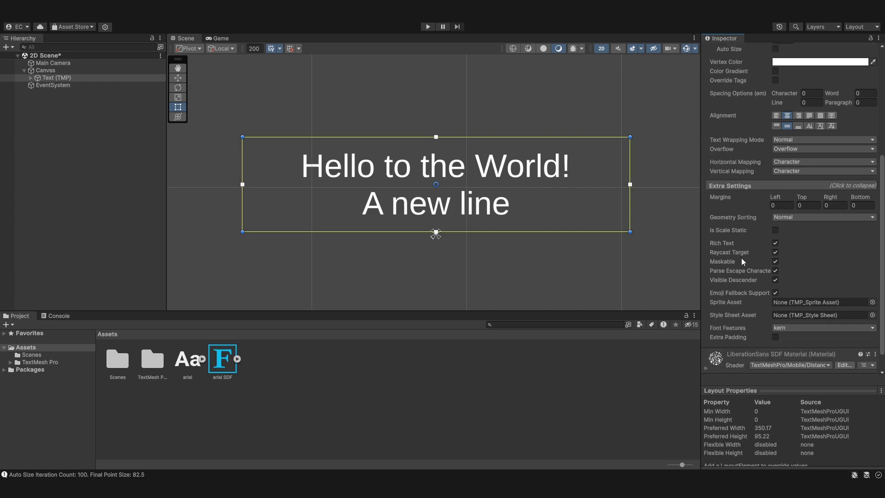
pyautogui.click(774, 270)
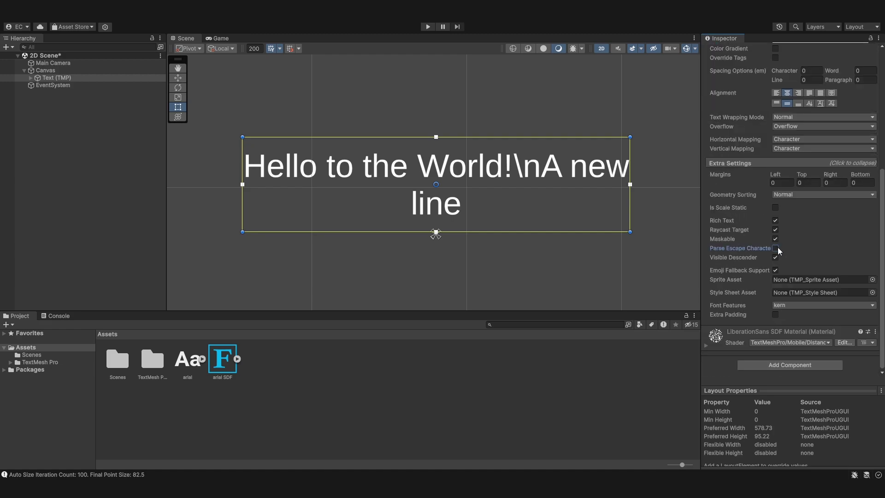
# Turn Parse Escape Characters back on in the text's Extra Settings and collapse that section.
pyautogui.click(775, 248)
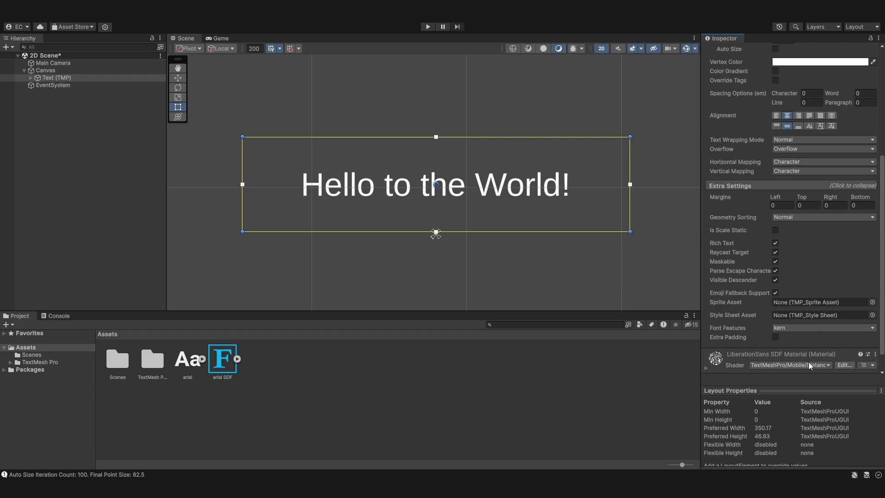
pyautogui.scroll(-2, 788, 310)
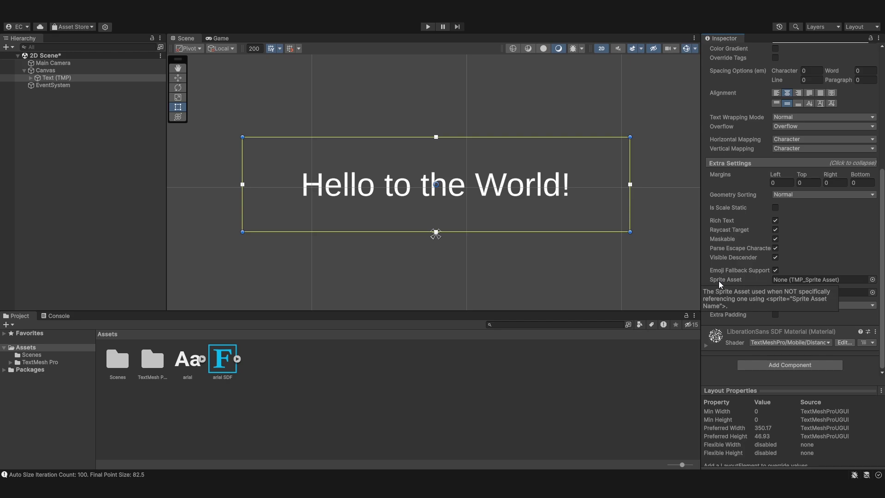
pyautogui.click(829, 163)
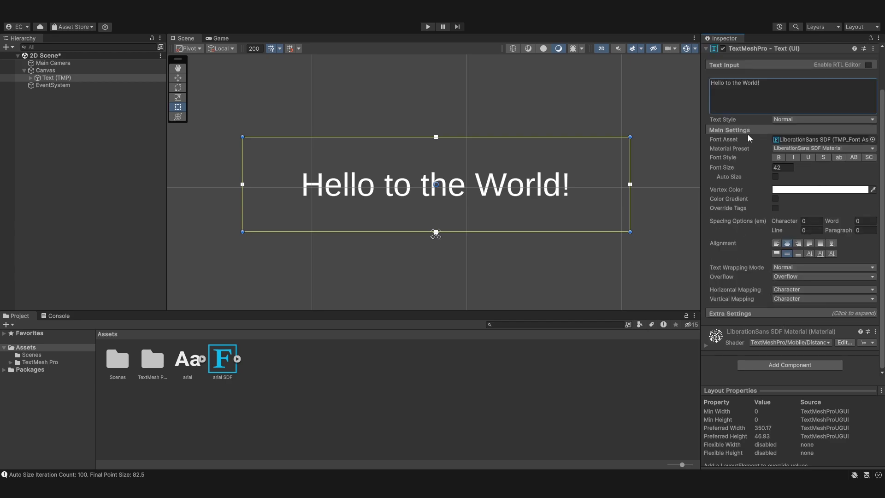
# Expand the LiberationSans SDF material's settings and enable its Outline.
pyautogui.click(710, 346)
pyautogui.scroll(-5, 709, 347)
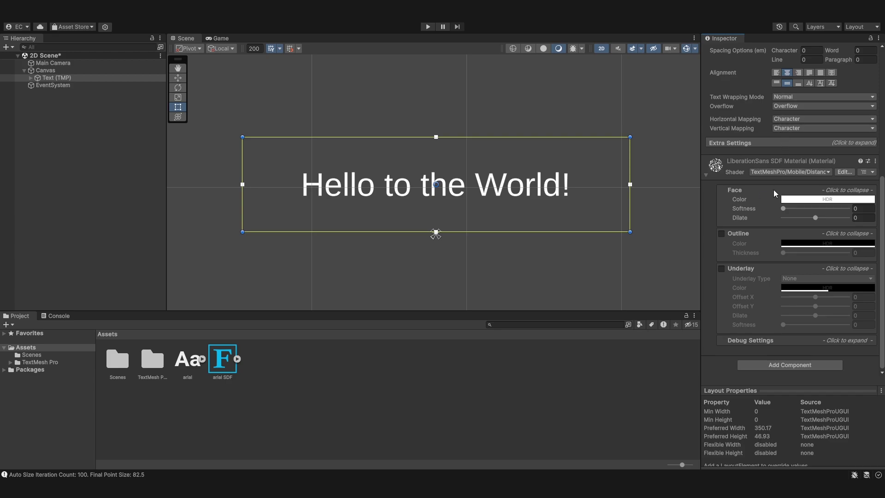
pyautogui.click(733, 233)
pyautogui.click(736, 256)
pyautogui.click(721, 256)
pyautogui.scroll(2, 459, 197)
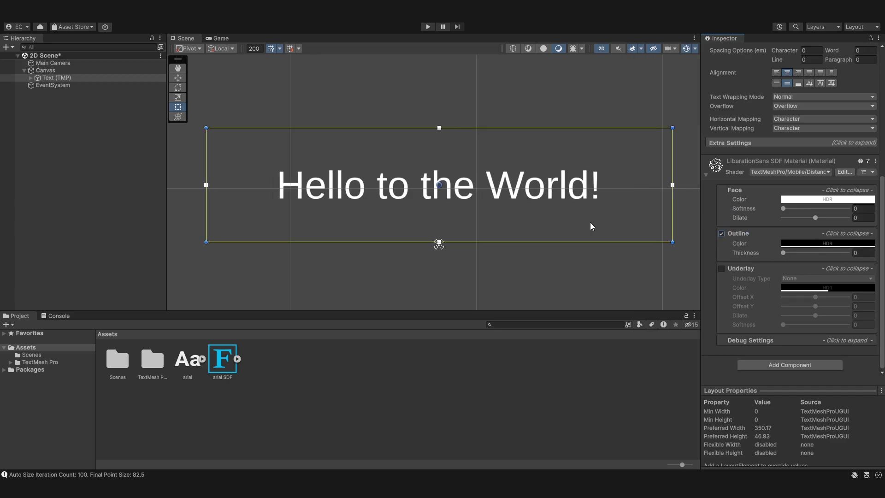
# Check the outline's colour without changing it and set the outline thickness to about 0.171.
pyautogui.click(827, 243)
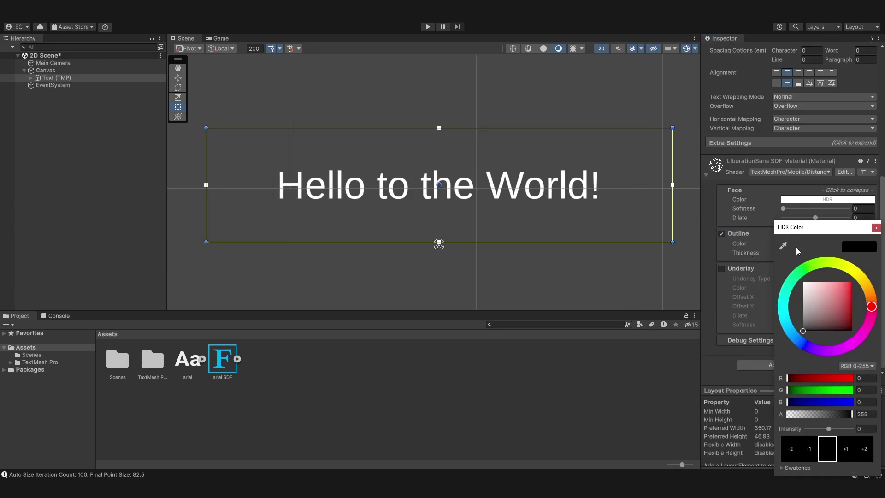
pyautogui.click(876, 228)
pyautogui.click(793, 253)
pyautogui.moveTo(793, 256)
pyautogui.mouseDown()
pyautogui.moveTo(811, 256)
pyautogui.moveTo(797, 258)
pyautogui.mouseUp()
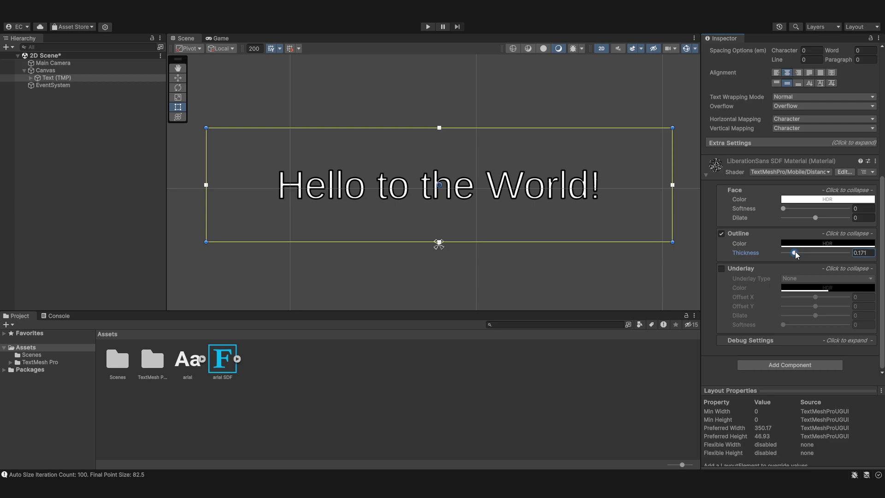
# Enable a Normal Underlay on the material with Offset X 0.86, Offset Y -0.77 and Softness 0.299.
pyautogui.click(721, 269)
pyautogui.click(815, 288)
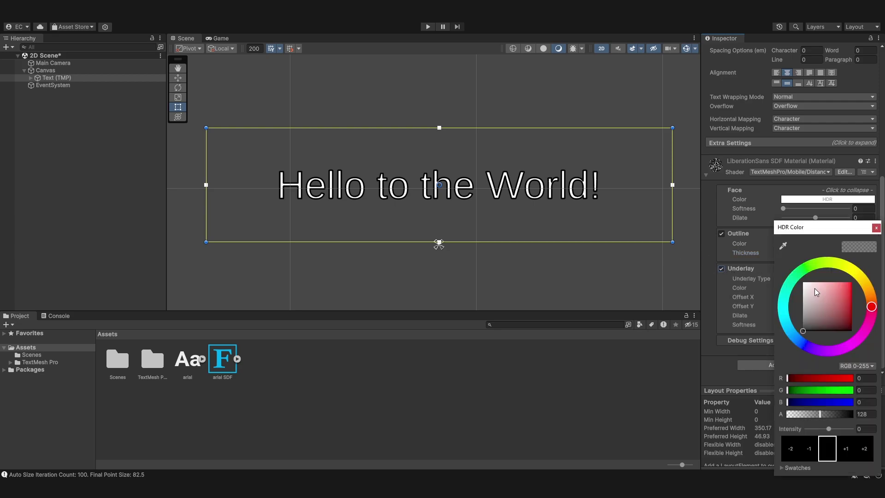
pyautogui.click(876, 227)
pyautogui.moveTo(815, 297); pyautogui.dragTo(802, 327)
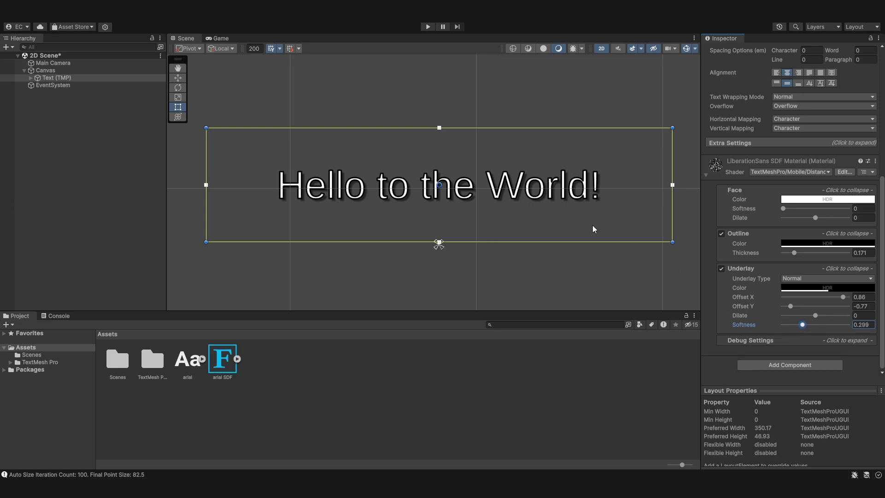
# Check the outlined, shadowed text in the Game view and return to the Scene view.
pyautogui.click(222, 40)
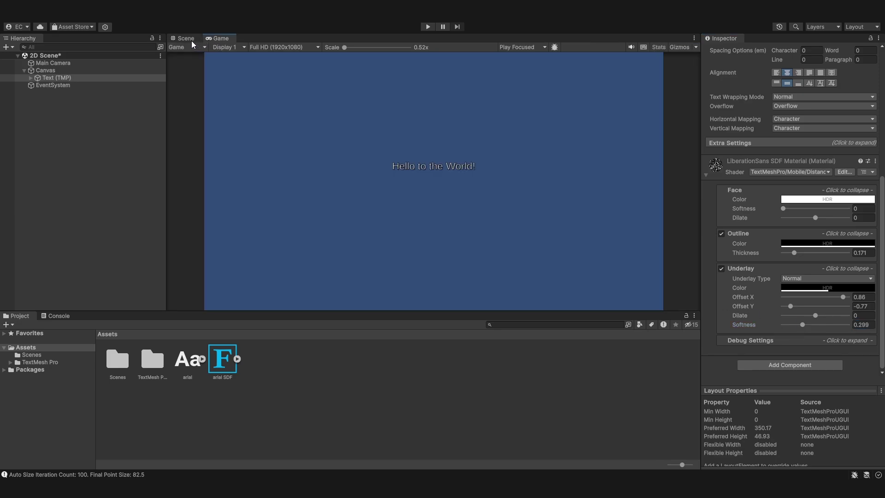
pyautogui.click(191, 40)
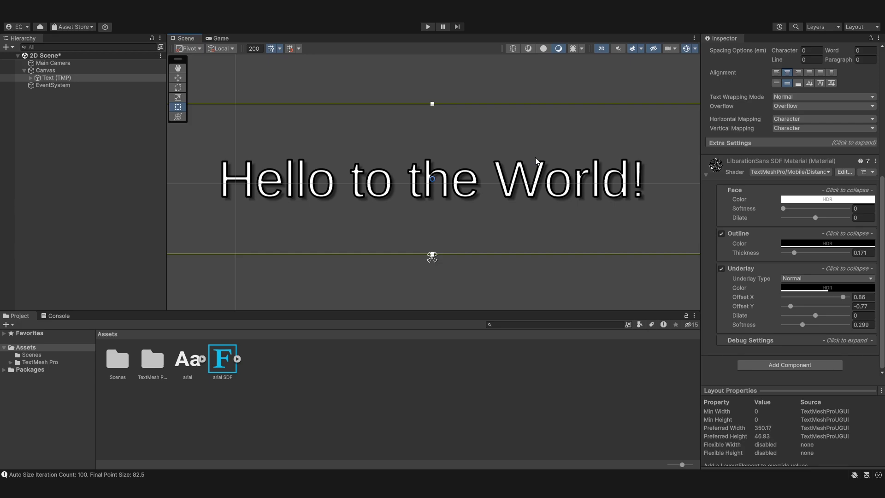
pyautogui.scroll(-2, 415, 162)
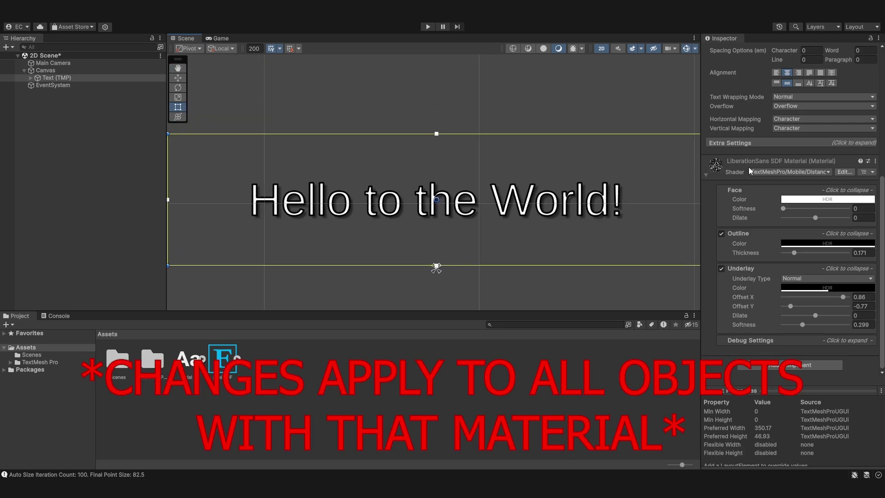
# Add a second TextMeshPro text under the Canvas and inspect its material settings.
pyautogui.rightClick(56, 70)
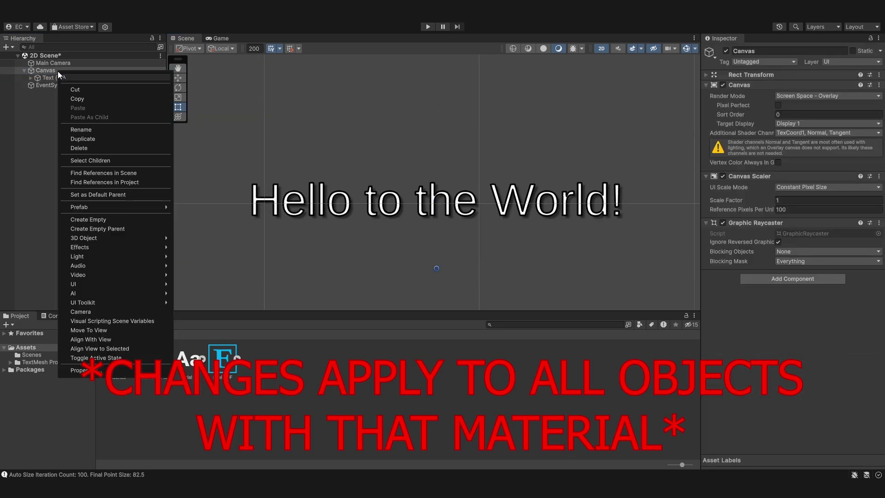
pyautogui.moveTo(111, 284)
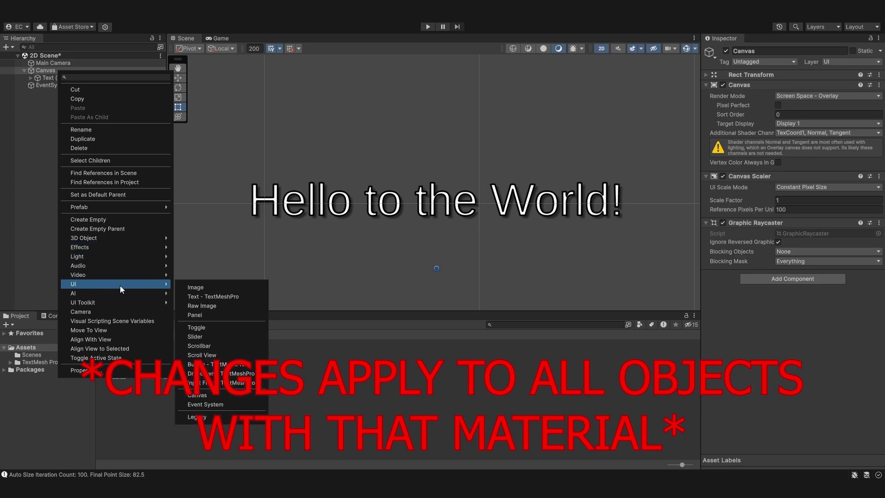
pyautogui.click(197, 297)
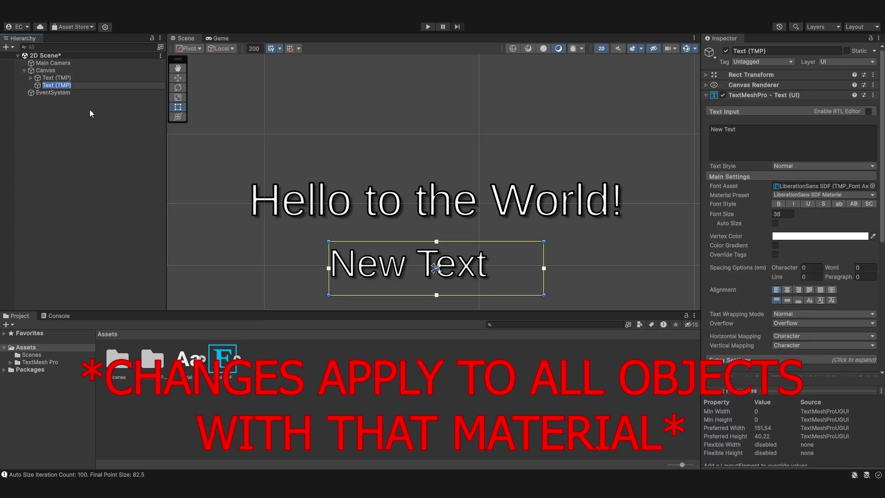
pyautogui.scroll(-5, 836, 186)
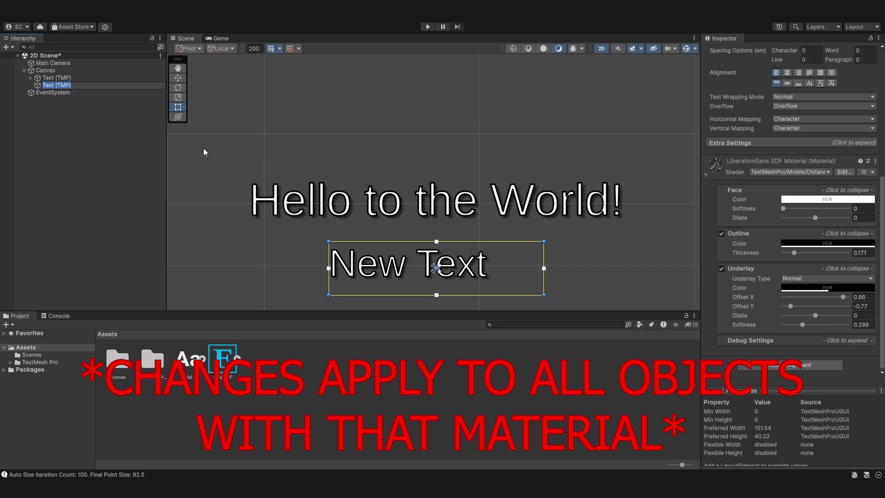
pyautogui.scroll(-2, 395, 221)
# With the new text selected, raise the shared material's outline thickness to about 0.456.
pyautogui.click(71, 86)
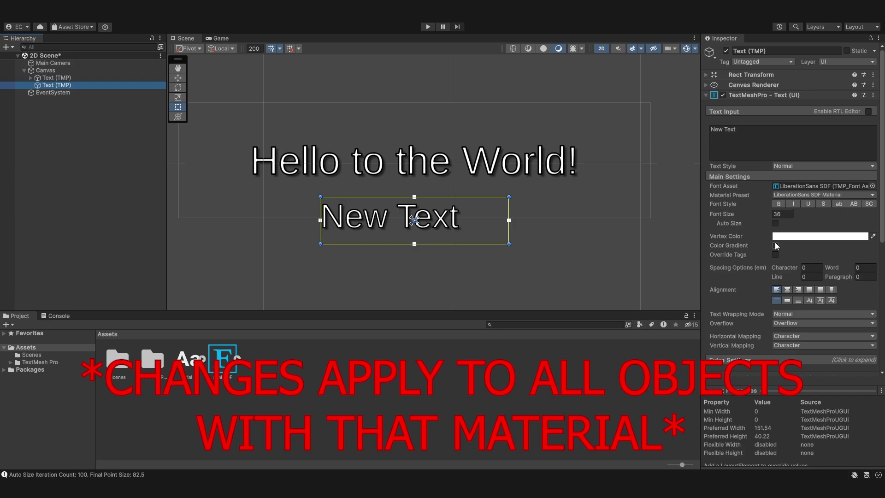
pyautogui.scroll(-8, 778, 297)
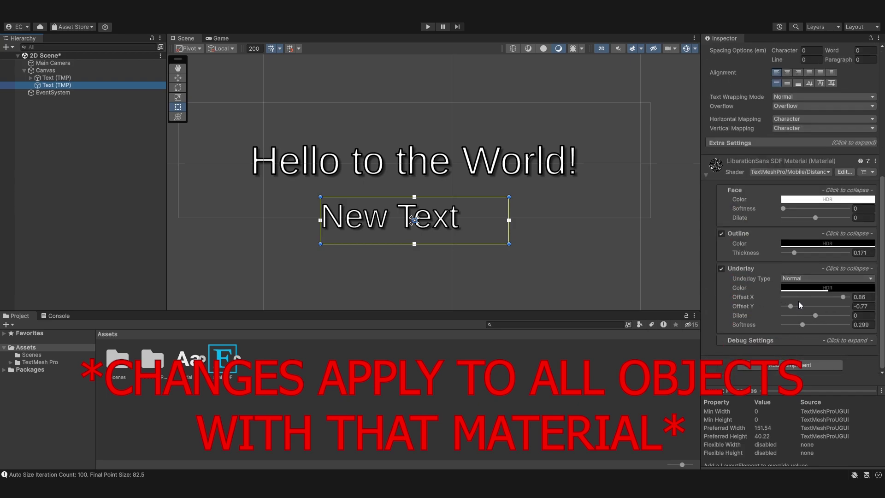
pyautogui.click(796, 253)
pyautogui.moveTo(797, 255)
pyautogui.mouseDown()
pyautogui.moveTo(827, 253)
pyautogui.moveTo(812, 253)
pyautogui.mouseUp()
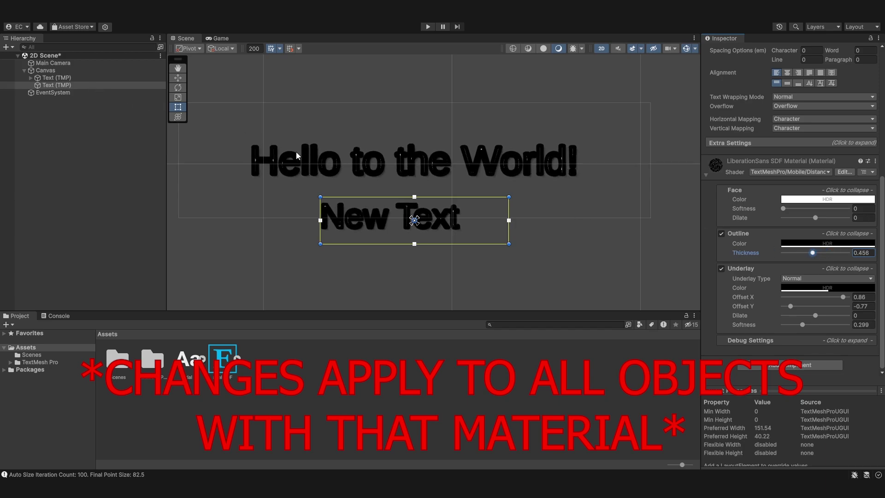
# Compare the material effect on both text objects and delete the New Text object.
pyautogui.click(57, 78)
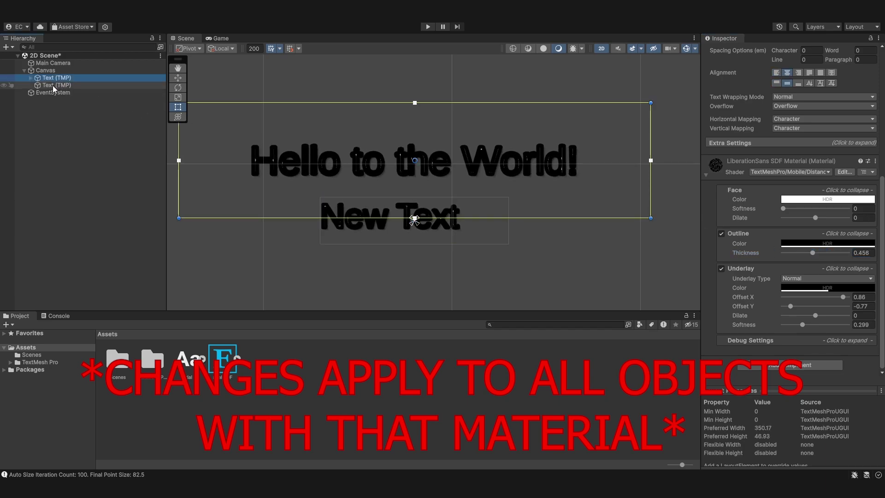
pyautogui.click(64, 85)
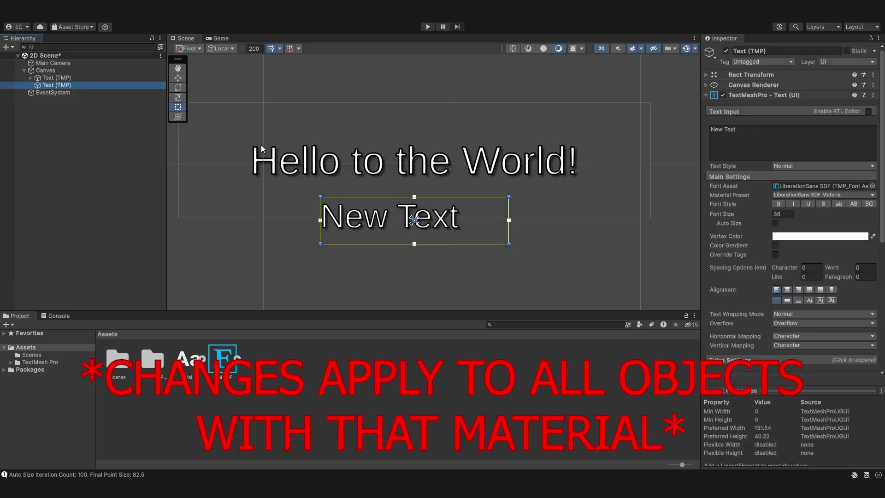
pyautogui.press('Delete')
# Enable Color Gradient on the Hello to the World! text.
pyautogui.click(86, 79)
pyautogui.scroll(-6, 784, 222)
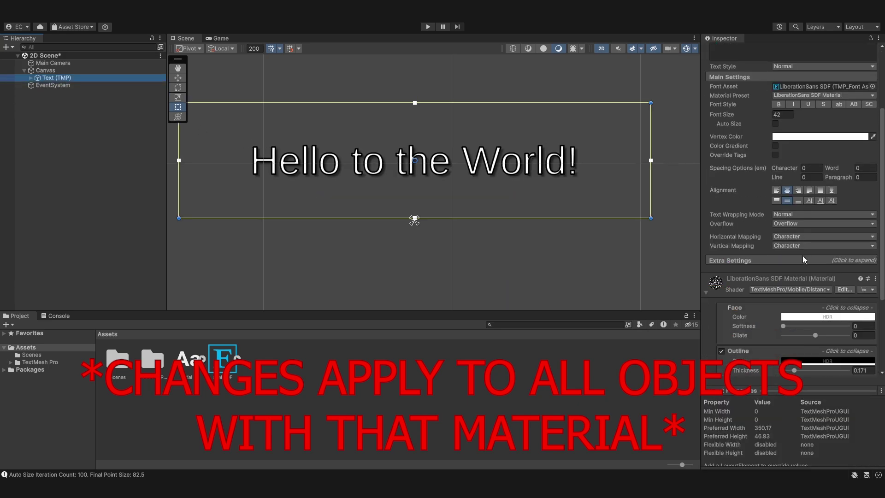
pyautogui.scroll(5, 745, 240)
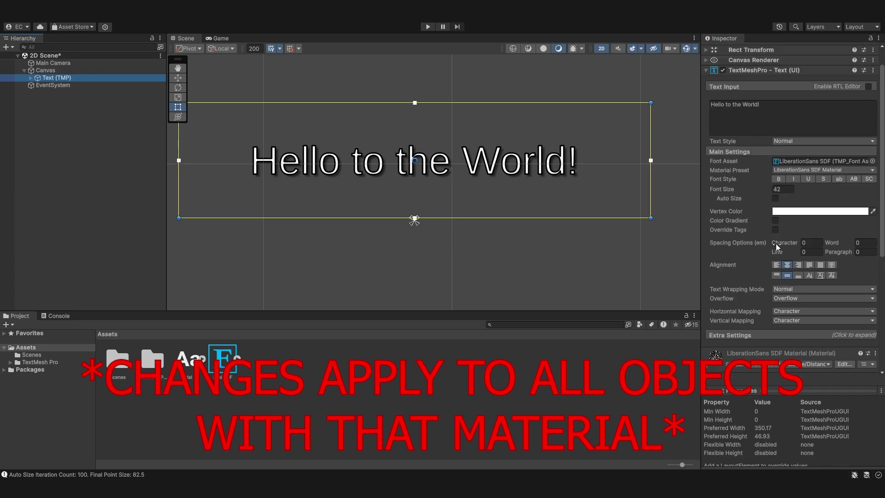
pyautogui.click(776, 221)
pyautogui.scroll(-6, 765, 228)
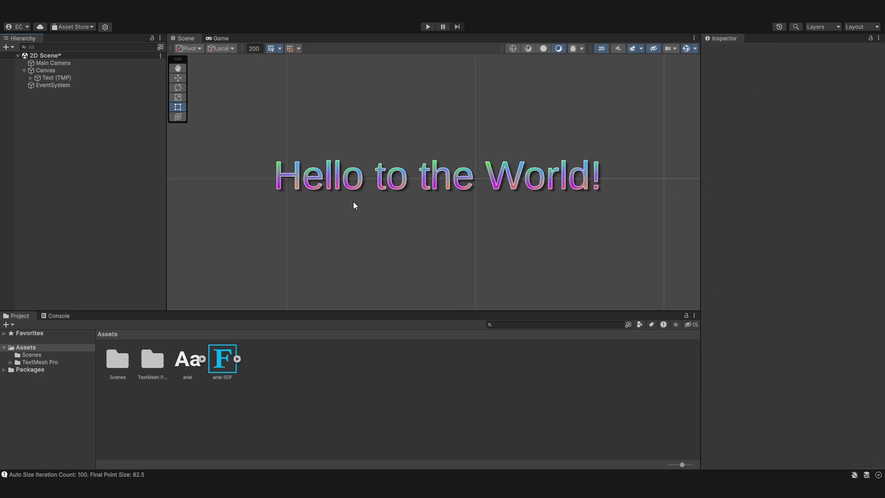
pyautogui.click(455, 242)
pyautogui.scroll(-3, 455, 242)
pyautogui.moveTo(523, 269); pyautogui.dragTo(377, 175, button='middle')
pyautogui.scroll(-3, 401, 179)
pyautogui.moveTo(433, 180); pyautogui.dragTo(444, 111, button='middle')
pyautogui.scroll(-3, 458, 183)
pyautogui.scroll(-2, 498, 282)
pyautogui.click(498, 282)
pyautogui.moveTo(362, 153); pyautogui.dragTo(364, 155, button='middle')
pyautogui.press('t')
pyautogui.scroll(-2, 399, 178)
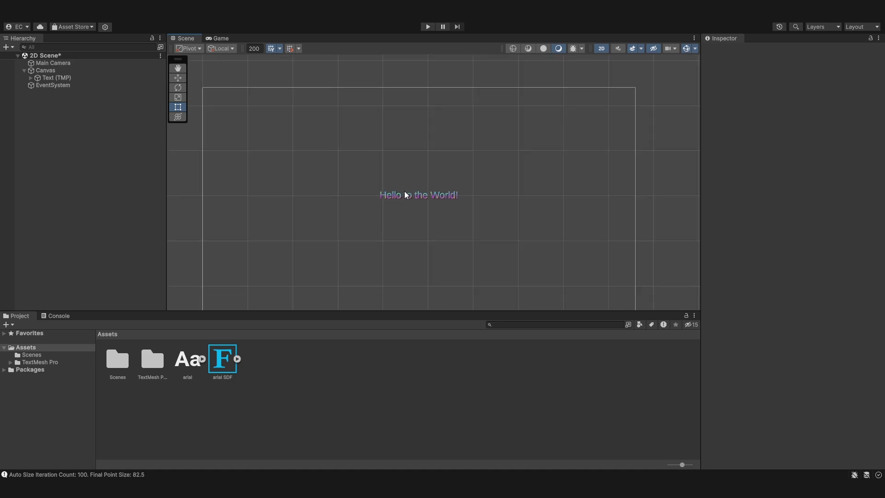
pyautogui.moveTo(407, 198); pyautogui.dragTo(409, 174, button='middle')
pyautogui.scroll(5, 410, 174)
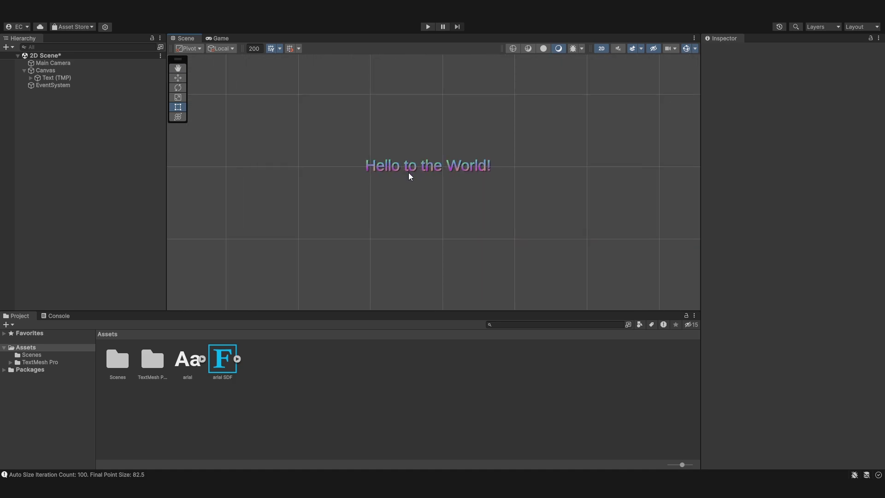
pyautogui.scroll(3, 408, 175)
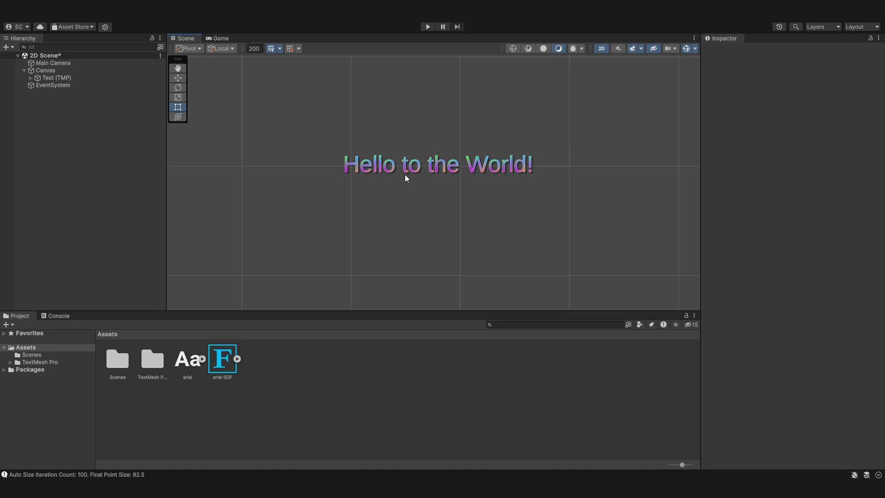
pyautogui.scroll(5, 348, 162)
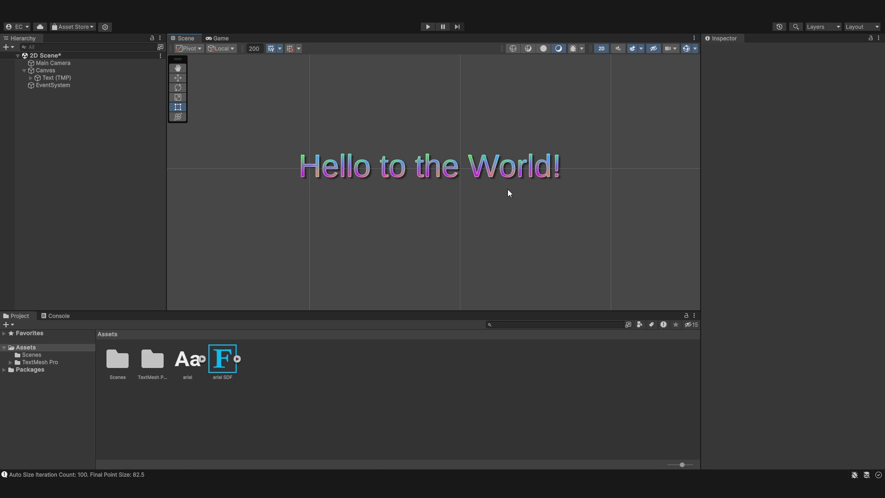
pyautogui.click(502, 242)
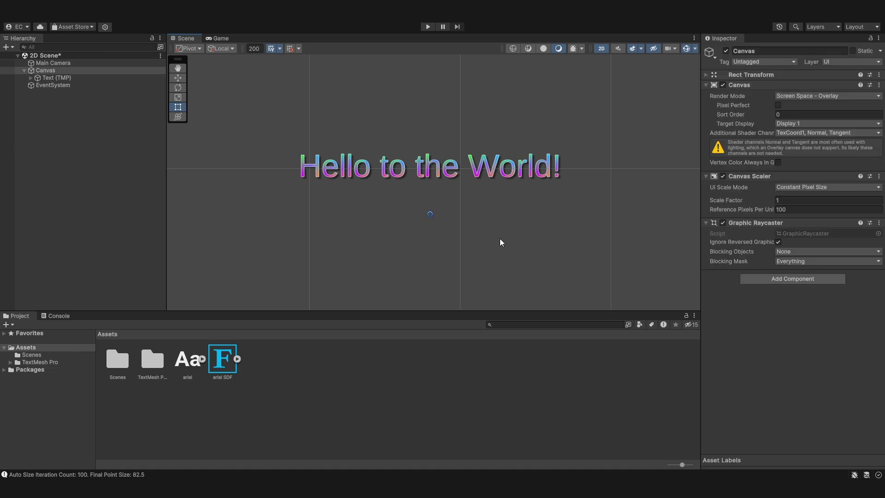
pyautogui.scroll(-6, 502, 242)
pyautogui.scroll(-3, 579, 255)
pyautogui.click(576, 252)
pyautogui.moveTo(574, 247); pyautogui.dragTo(589, 220, button='middle')
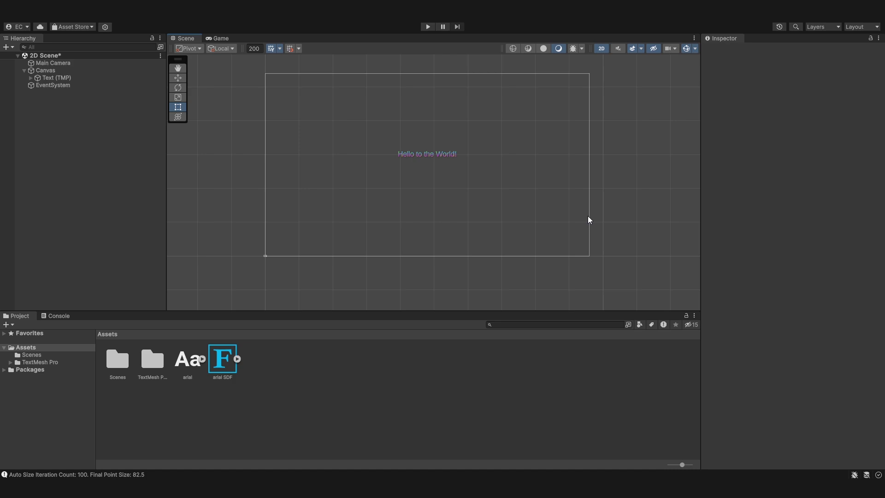
pyautogui.moveTo(599, 205)
pyautogui.mouseDown(button='middle')
pyautogui.moveTo(583, 235)
pyautogui.moveTo(600, 219)
pyautogui.mouseUp(button='middle')
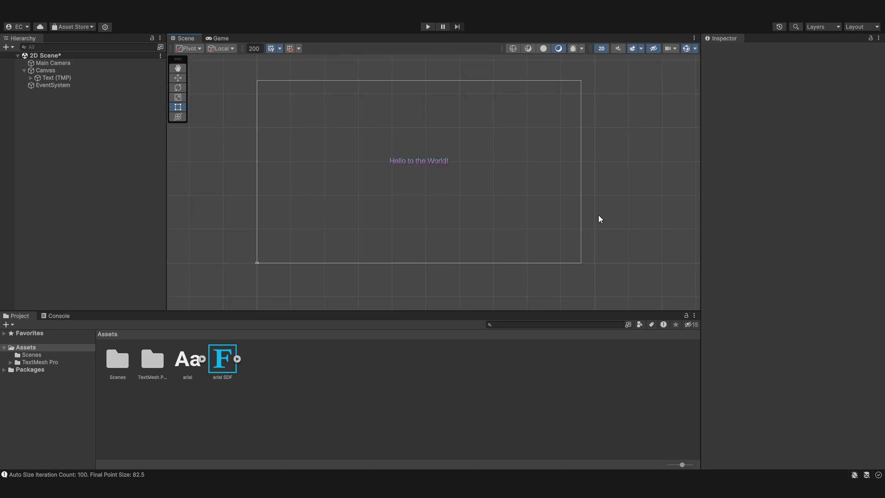